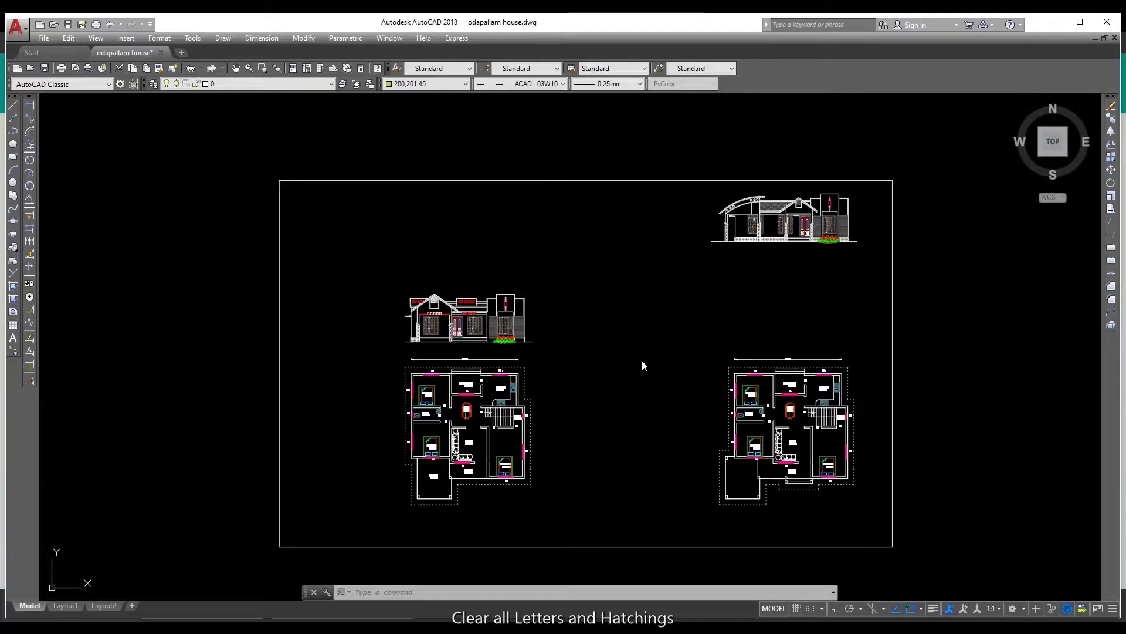
- Copy the house elevations and floor plans and paste the duplicate beside the originals
{"action": "scroll", "coordinate": [557, 396], "scroll_direction": "down", "scroll_amount": 2}
{"action": "scroll", "coordinate": [586, 363], "scroll_direction": "up", "scroll_amount": 3}
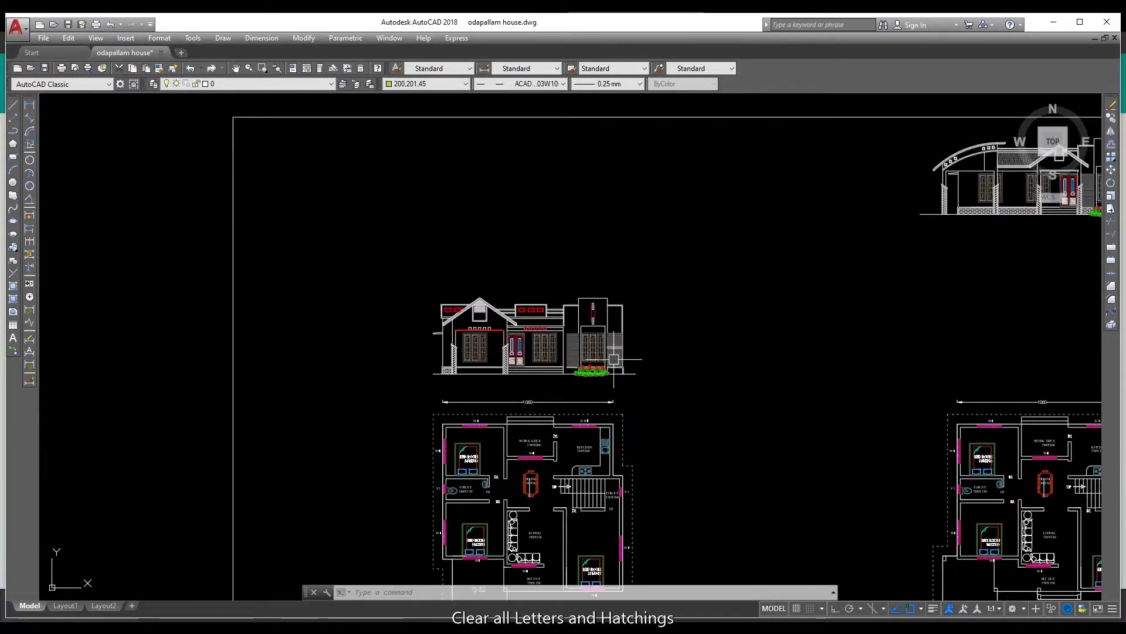
{"action": "scroll", "coordinate": [622, 328], "scroll_direction": "down", "scroll_amount": 3}
{"action": "left_click", "coordinate": [857, 481]}
{"action": "left_click", "coordinate": [668, 381]}
{"action": "key", "text": "ctrl+c"}
{"action": "key", "text": "ctrl+v"}
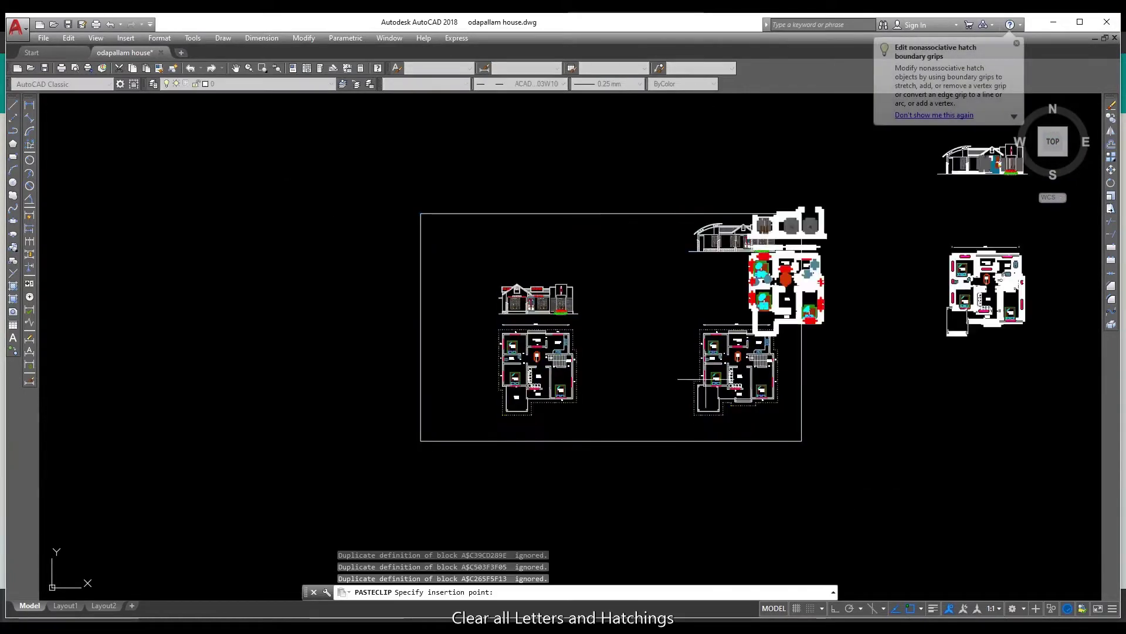
{"action": "middle_click_drag", "start_coordinate": [792, 416], "coordinate": [411, 453]}
{"action": "left_click", "coordinate": [545, 462]}
- Erase the duplicate's border rectangle
{"action": "scroll", "coordinate": [875, 520], "scroll_direction": "up", "scroll_amount": 2}
{"action": "left_click", "coordinate": [817, 475]}
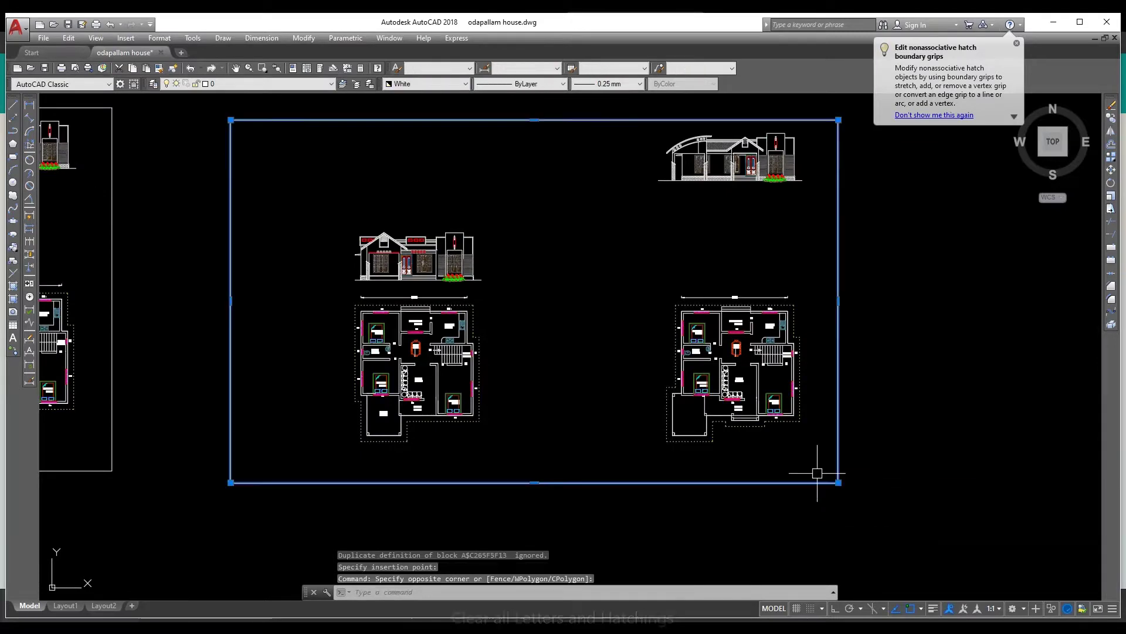
{"action": "key", "text": "Delete"}
{"action": "scroll", "coordinate": [626, 431], "scroll_direction": "up", "scroll_amount": 2}
{"action": "scroll", "coordinate": [553, 334], "scroll_direction": "up", "scroll_amount": 1}
{"action": "scroll", "coordinate": [552, 335], "scroll_direction": "up", "scroll_amount": 5}
- Delete the dining table from the copied floor plan
{"action": "left_click", "coordinate": [553, 334]}
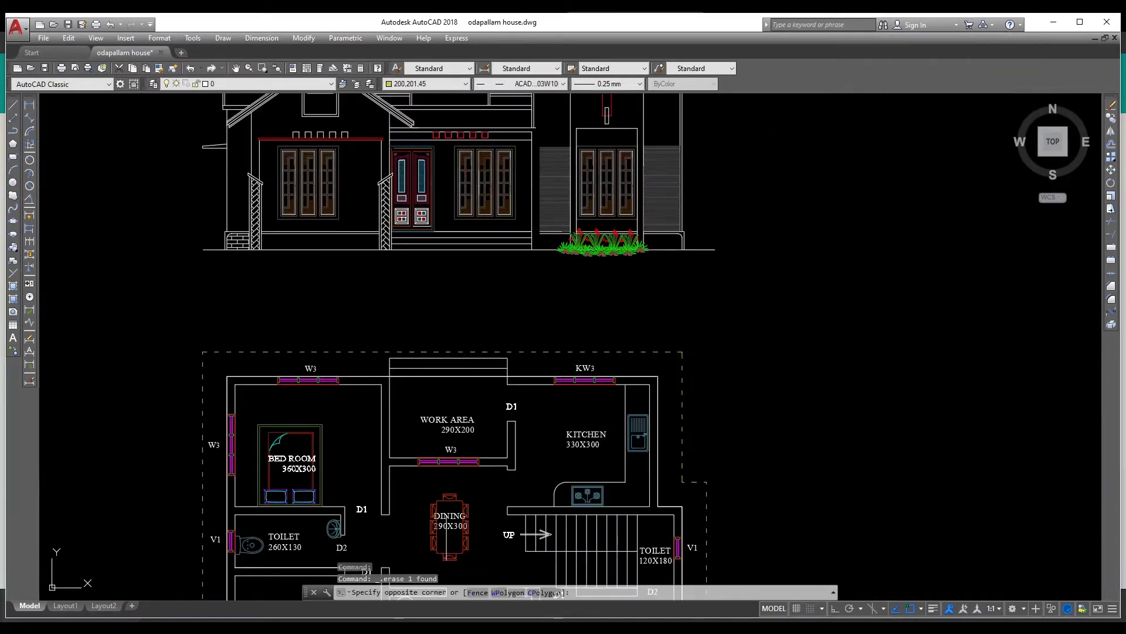
{"action": "middle_click_drag", "start_coordinate": [480, 423], "coordinate": [610, 320]}
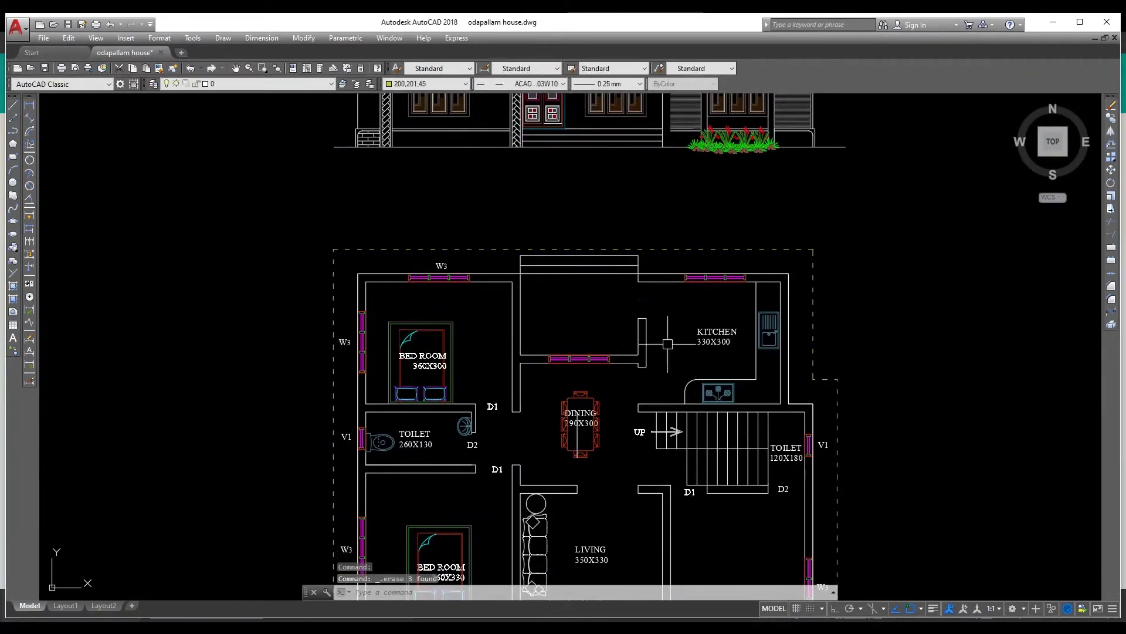
{"action": "left_click", "coordinate": [597, 441]}
{"action": "key", "text": "Delete"}
{"action": "scroll", "coordinate": [361, 504], "scroll_direction": "up", "scroll_amount": 1}
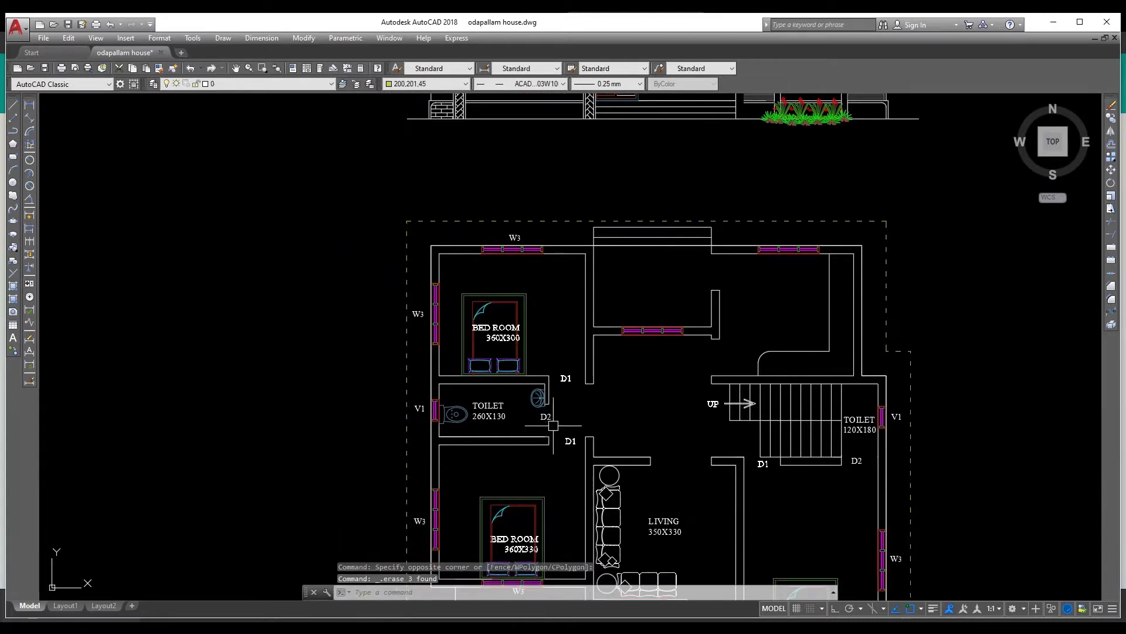
{"action": "scroll", "coordinate": [361, 504], "scroll_direction": "up", "scroll_amount": 1}
- Delete both W3 window labels from the copied plan
{"action": "left_click", "coordinate": [540, 416]}
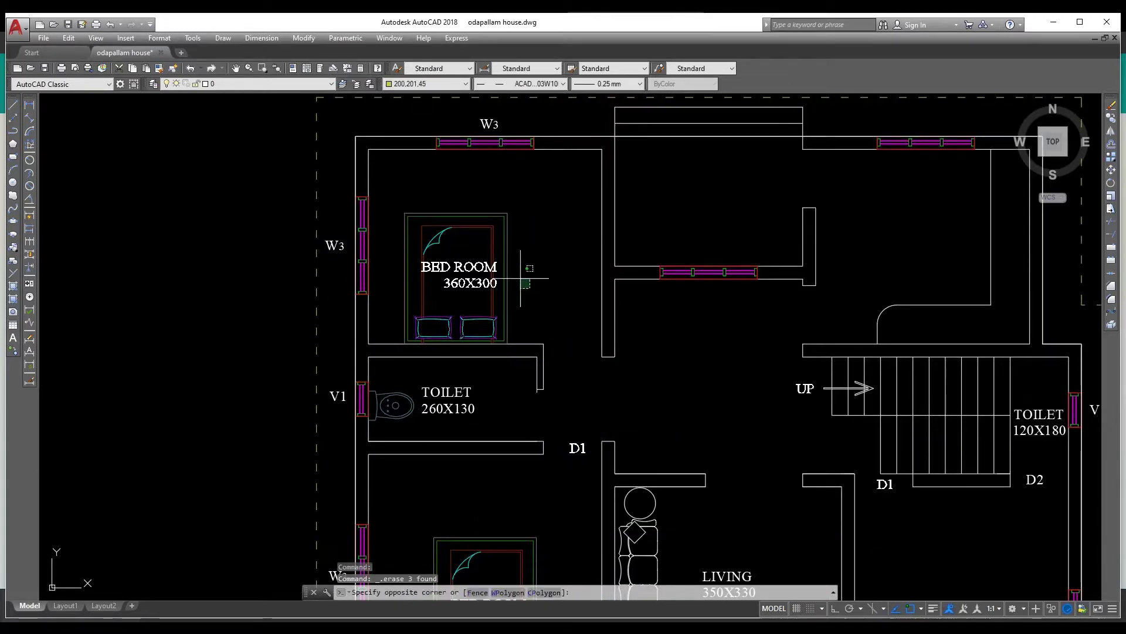
{"action": "left_click", "coordinate": [496, 114]}
{"action": "left_click", "coordinate": [335, 242]}
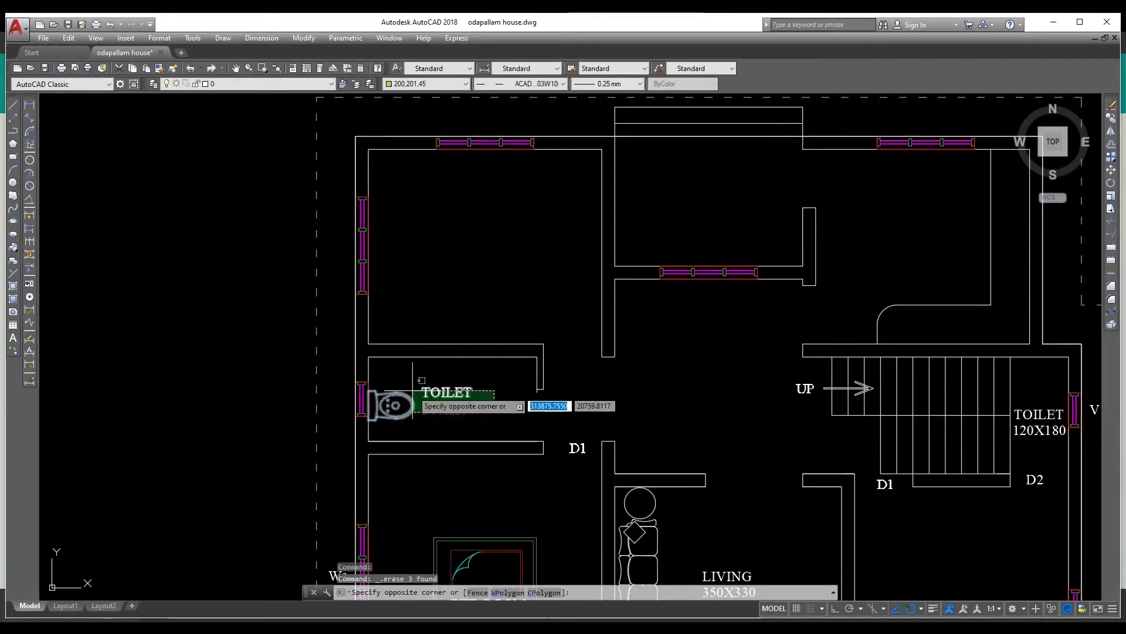
{"action": "key", "text": "Delete"}
{"action": "scroll", "coordinate": [783, 288], "scroll_direction": "up", "scroll_amount": 2}
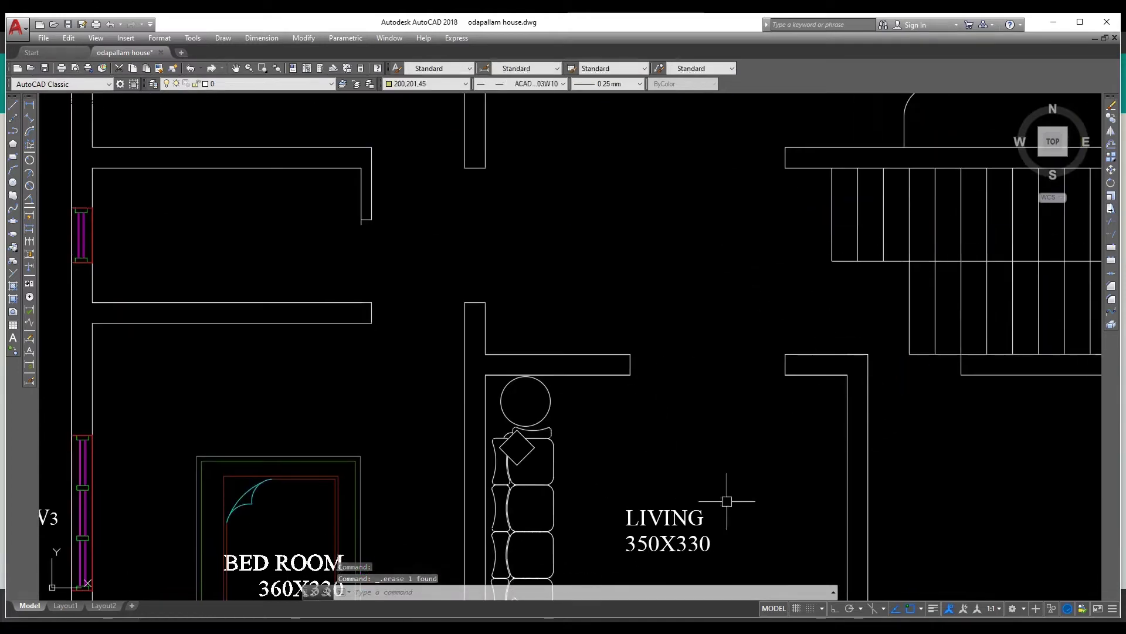
{"action": "scroll", "coordinate": [583, 448], "scroll_direction": "down", "scroll_amount": 2}
{"action": "scroll", "coordinate": [584, 448], "scroll_direction": "up", "scroll_amount": 1}
{"action": "scroll", "coordinate": [704, 477], "scroll_direction": "up", "scroll_amount": 2}
{"action": "scroll", "coordinate": [704, 478], "scroll_direction": "down", "scroll_amount": 2}
- Delete the living room sofa set and the bedroom's bed furniture
{"action": "left_click", "coordinate": [693, 471]}
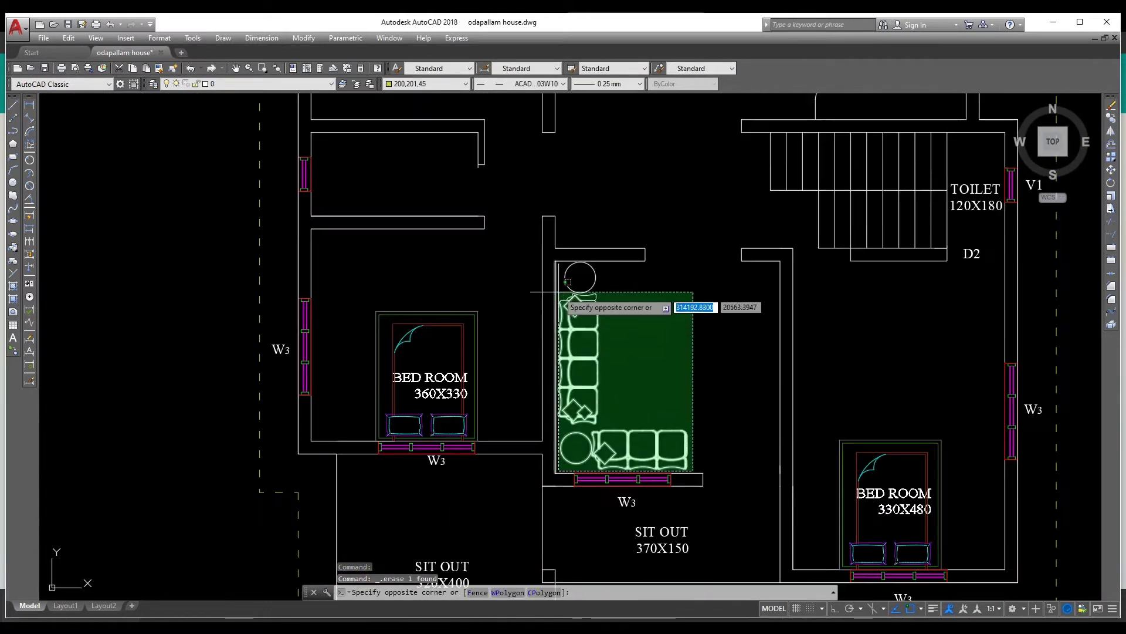
{"action": "left_click", "coordinate": [567, 282]}
{"action": "key", "text": "Delete"}
{"action": "left_click", "coordinate": [503, 439]}
{"action": "left_click", "coordinate": [379, 314]}
{"action": "key", "text": "Delete"}
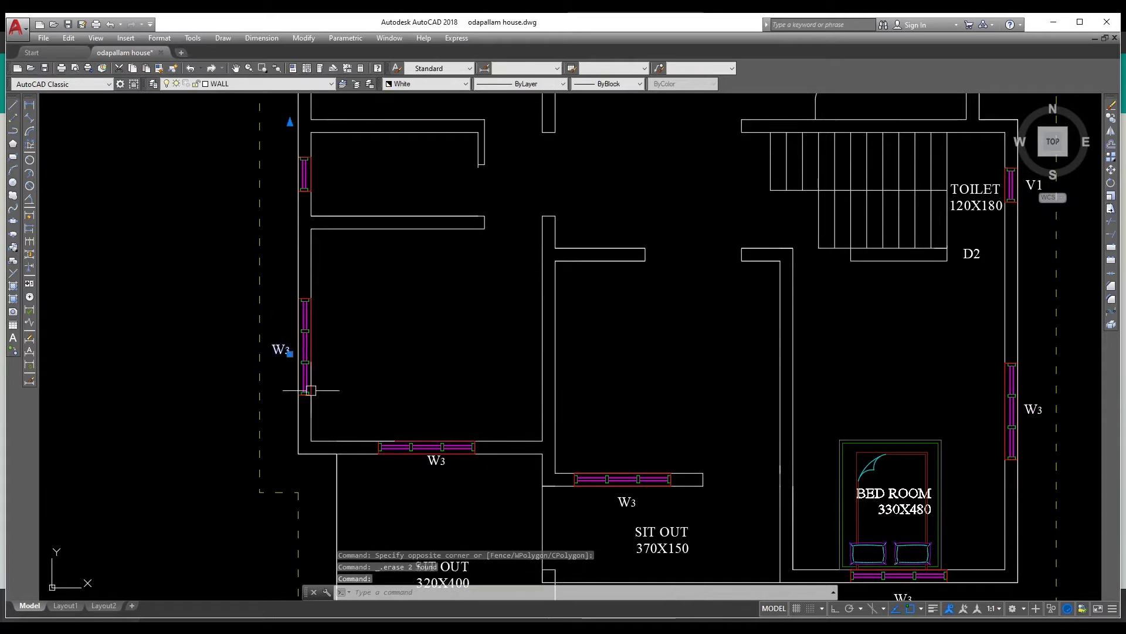
- Delete the D2 door label near the stairs and toilet
{"action": "middle_click_drag", "start_coordinate": [437, 463], "coordinate": [431, 372]}
{"action": "left_click", "coordinate": [421, 447]}
{"action": "middle_click_drag", "start_coordinate": [988, 440], "coordinate": [658, 442]}
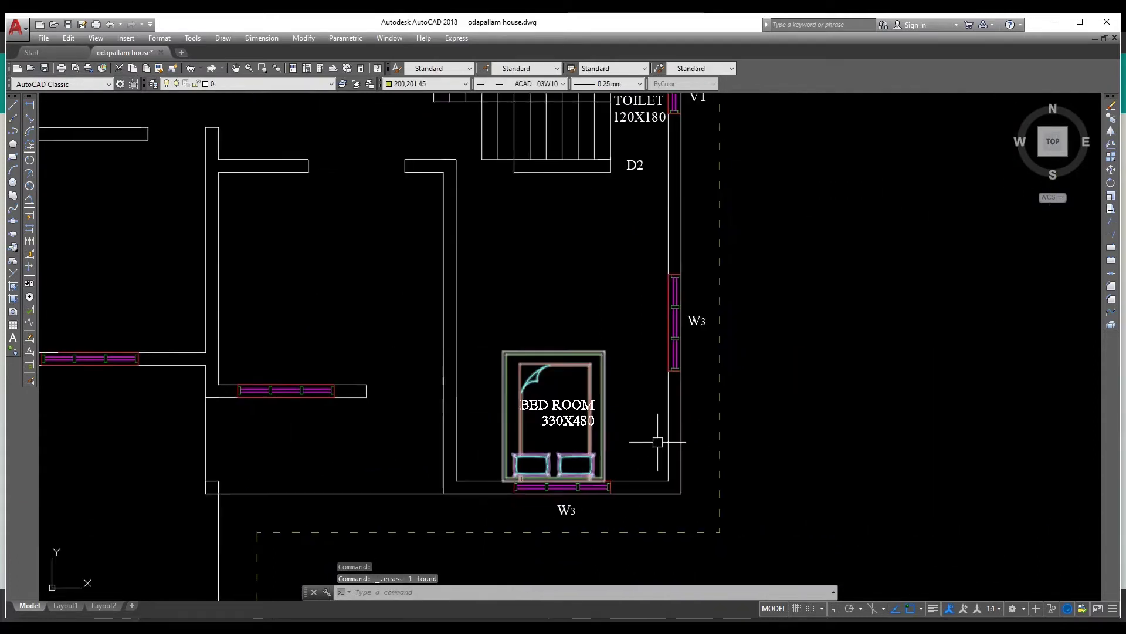
{"action": "mouse_move", "coordinate": [696, 322]}
{"action": "middle_mouse_down"}
{"action": "mouse_move", "coordinate": [667, 403]}
{"action": "mouse_move", "coordinate": [648, 534]}
{"action": "middle_mouse_up"}
{"action": "left_click", "coordinate": [591, 375]}
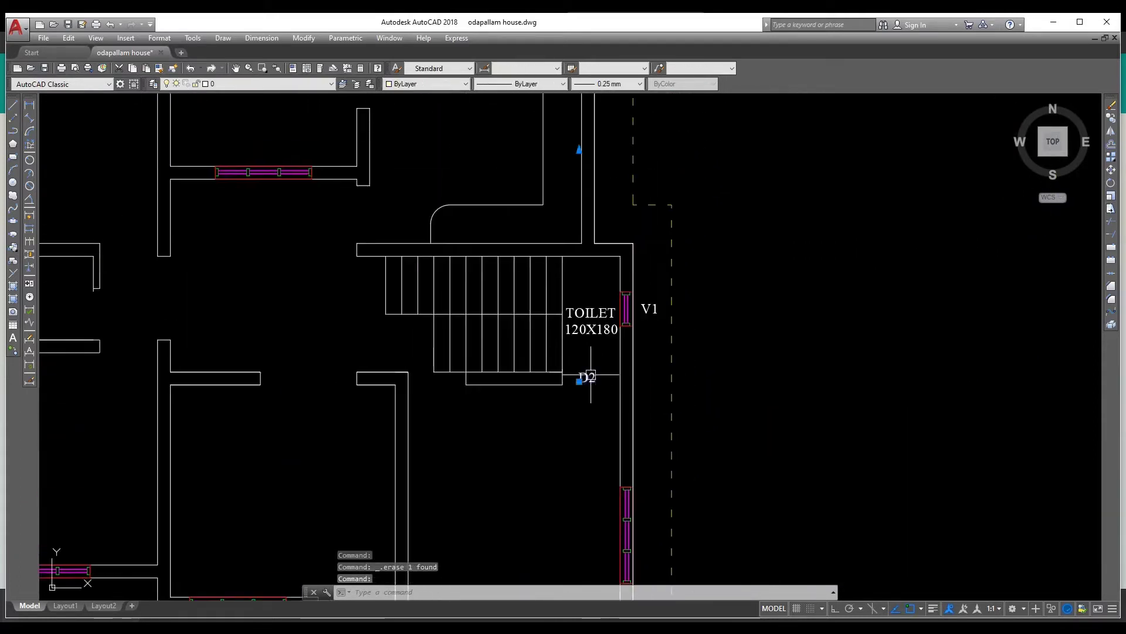
{"action": "key", "text": "Delete"}
{"action": "scroll", "coordinate": [651, 308], "scroll_direction": "down", "scroll_amount": 5}
{"action": "scroll", "coordinate": [611, 415], "scroll_direction": "down", "scroll_amount": 2}
- Undo the accidental shift of the plant group along the copied front elevation
{"action": "scroll", "coordinate": [636, 377], "scroll_direction": "down", "scroll_amount": 3}
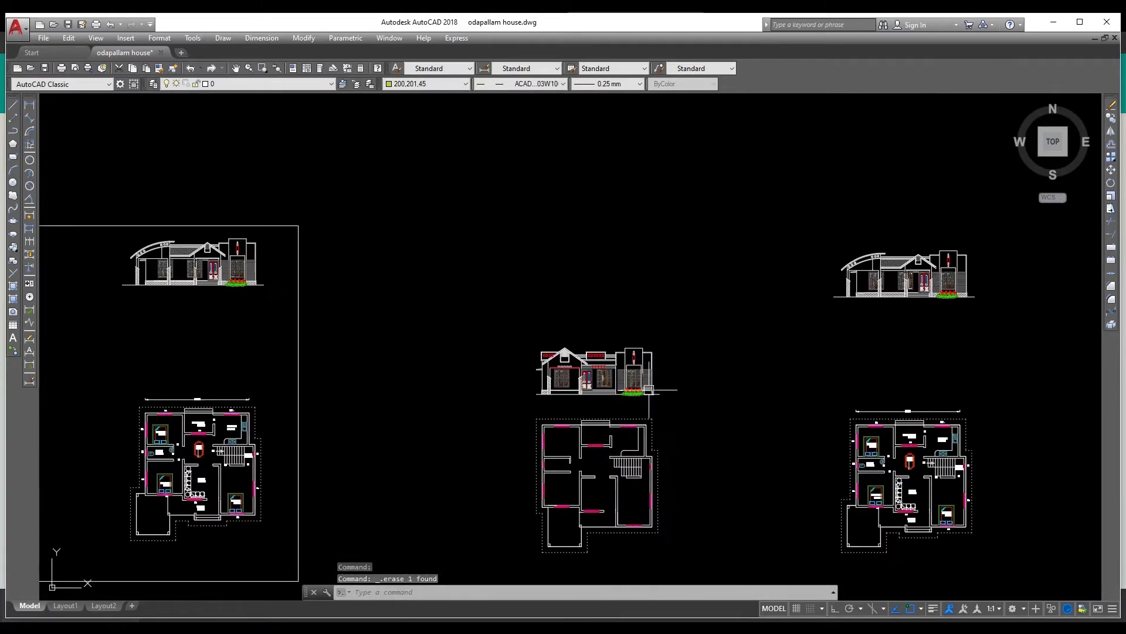
{"action": "scroll", "coordinate": [576, 434], "scroll_direction": "up", "scroll_amount": 10}
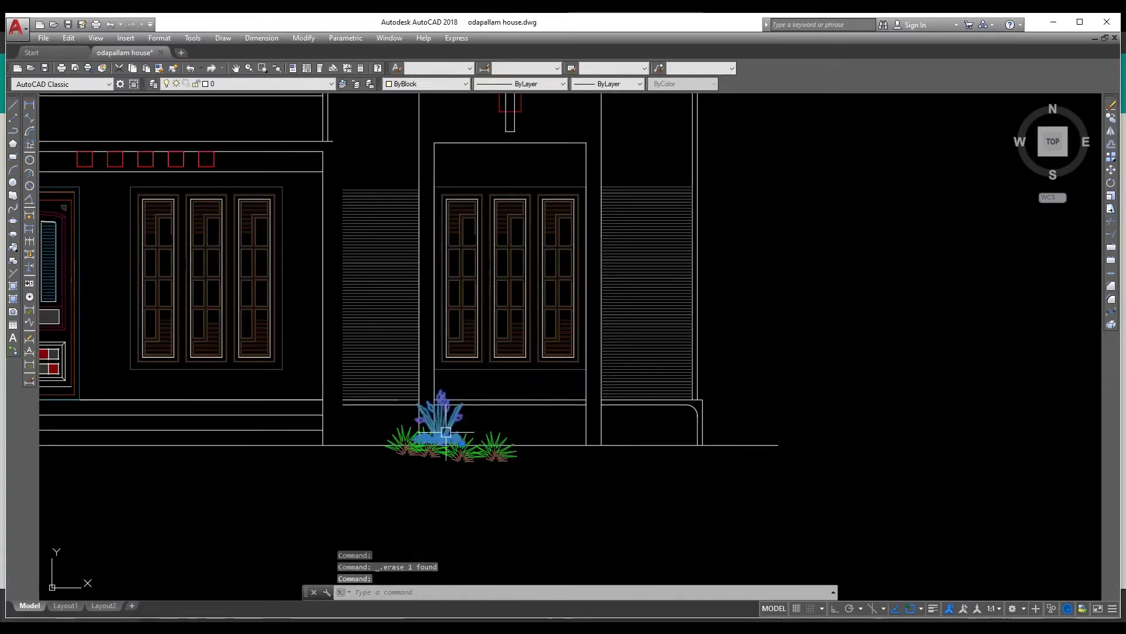
{"action": "left_click_drag", "start_coordinate": [481, 460], "coordinate": [411, 451]}
{"action": "middle_click_drag", "start_coordinate": [438, 402], "coordinate": [440, 503]}
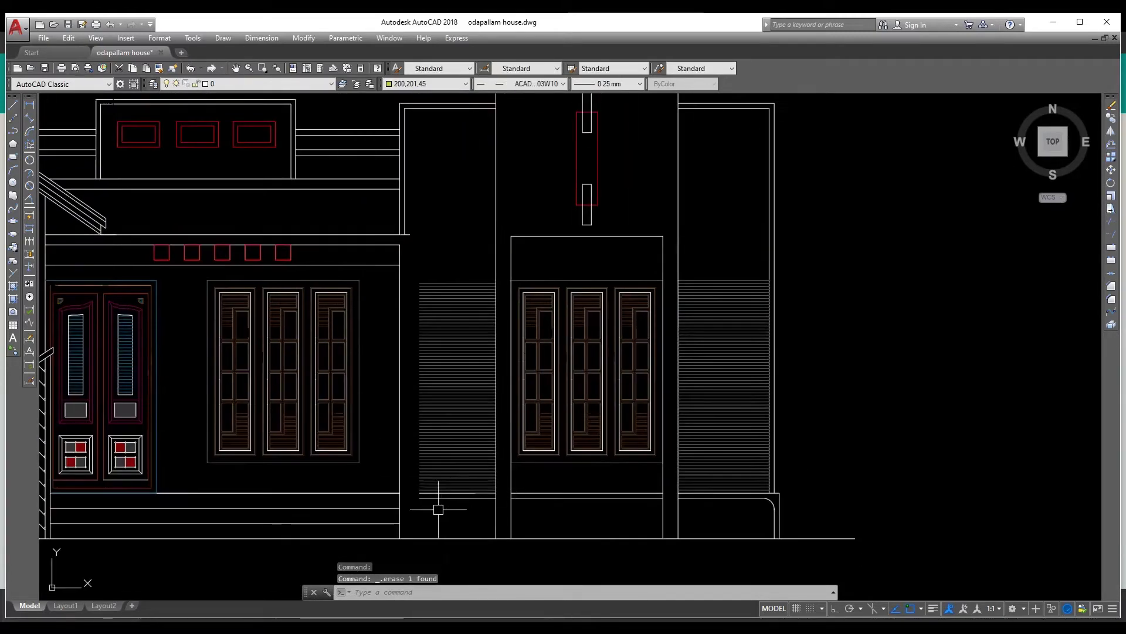
{"action": "scroll", "coordinate": [467, 495], "scroll_direction": "down", "scroll_amount": 5}
{"action": "scroll", "coordinate": [473, 365], "scroll_direction": "up", "scroll_amount": 5}
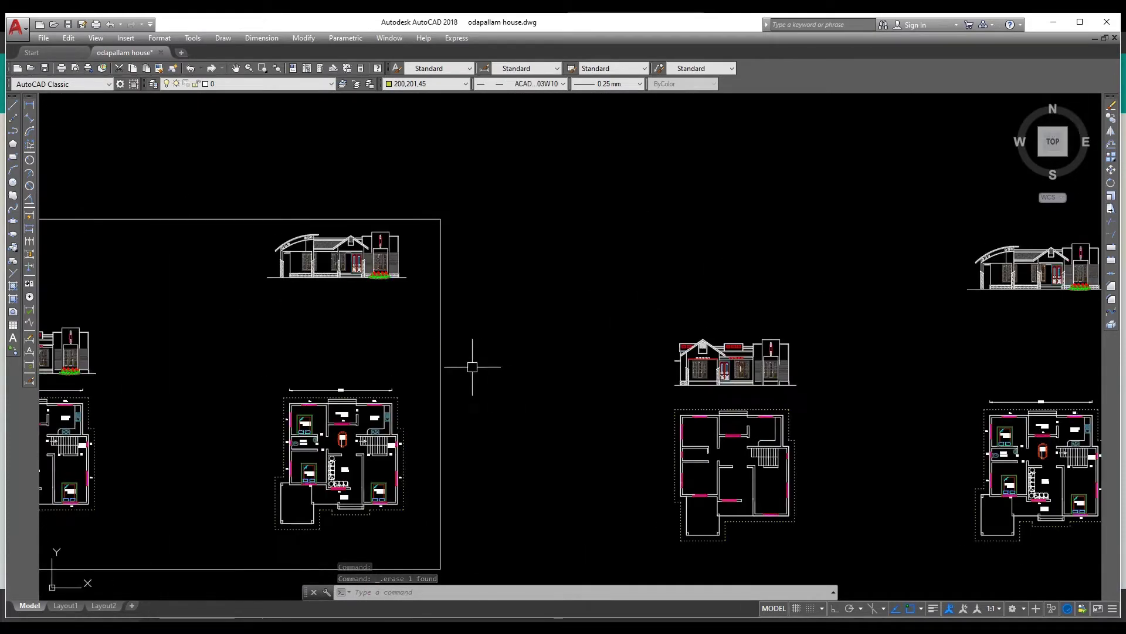
{"action": "scroll", "coordinate": [457, 307], "scroll_direction": "down", "scroll_amount": 1}
{"action": "scroll", "coordinate": [701, 335], "scroll_direction": "down", "scroll_amount": 5}
{"action": "scroll", "coordinate": [701, 334], "scroll_direction": "down", "scroll_amount": 5}
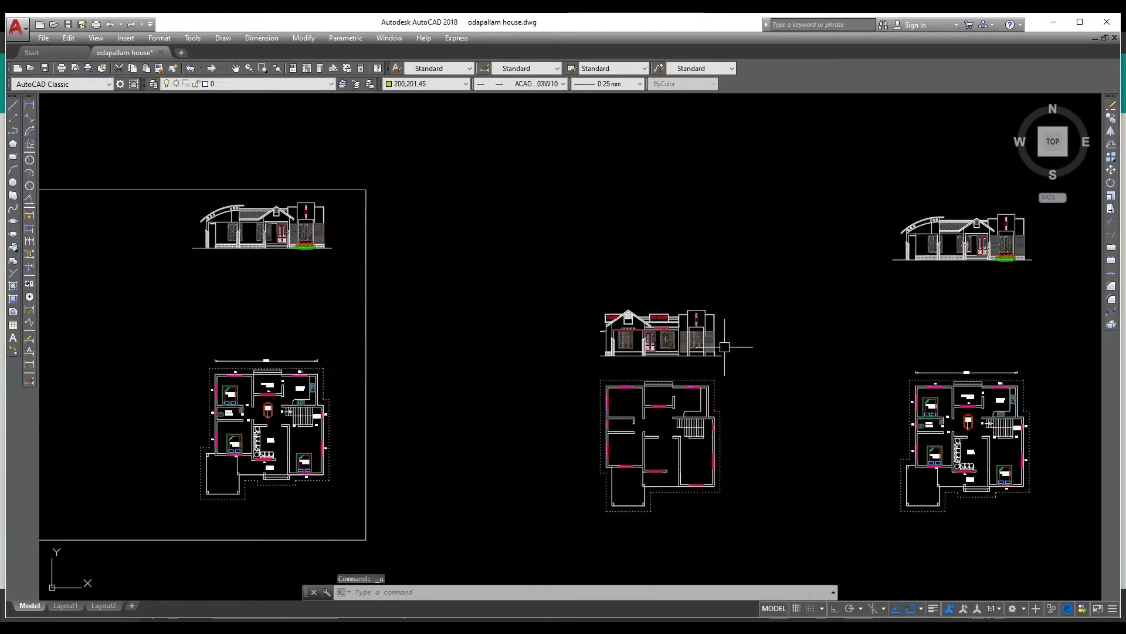
{"action": "scroll", "coordinate": [689, 353], "scroll_direction": "up", "scroll_amount": 8}
{"action": "key", "text": "ctrl+z"}
{"action": "key", "text": "ctrl+z"}
{"action": "key", "text": "ctrl+z"}
{"action": "key", "text": "ctrl+z"}
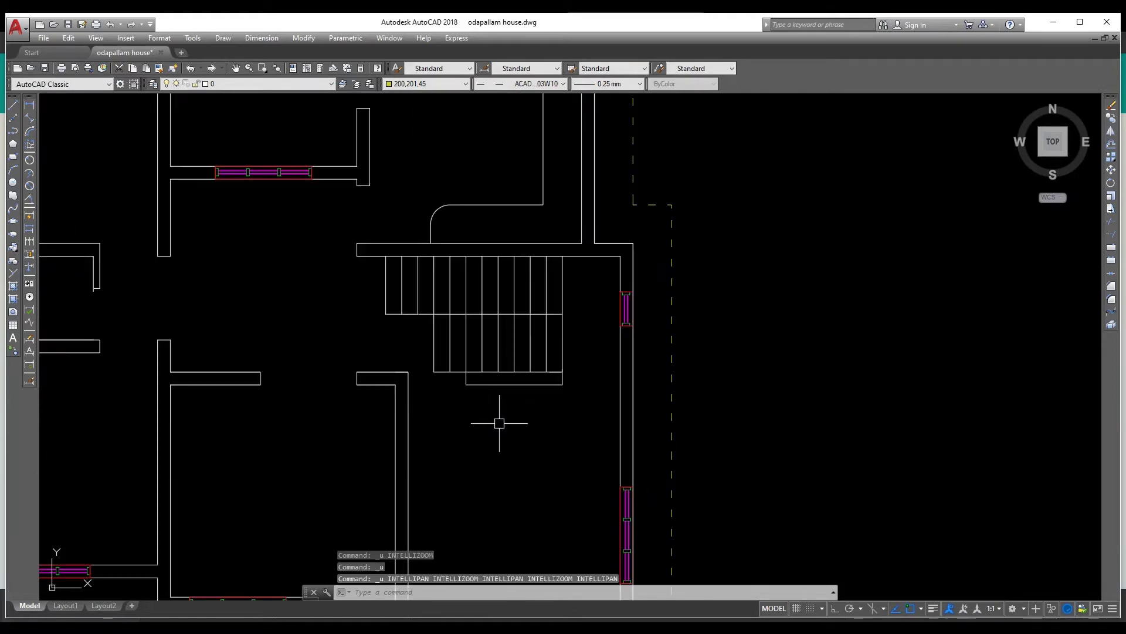
{"action": "key", "text": "ctrl+z"}
{"action": "key", "text": "ctrl+z"}
{"action": "key", "text": "ctrl+z"}
- Delete the spiky plant and the flowering plants at the elevation's base
{"action": "left_click", "coordinate": [705, 402]}
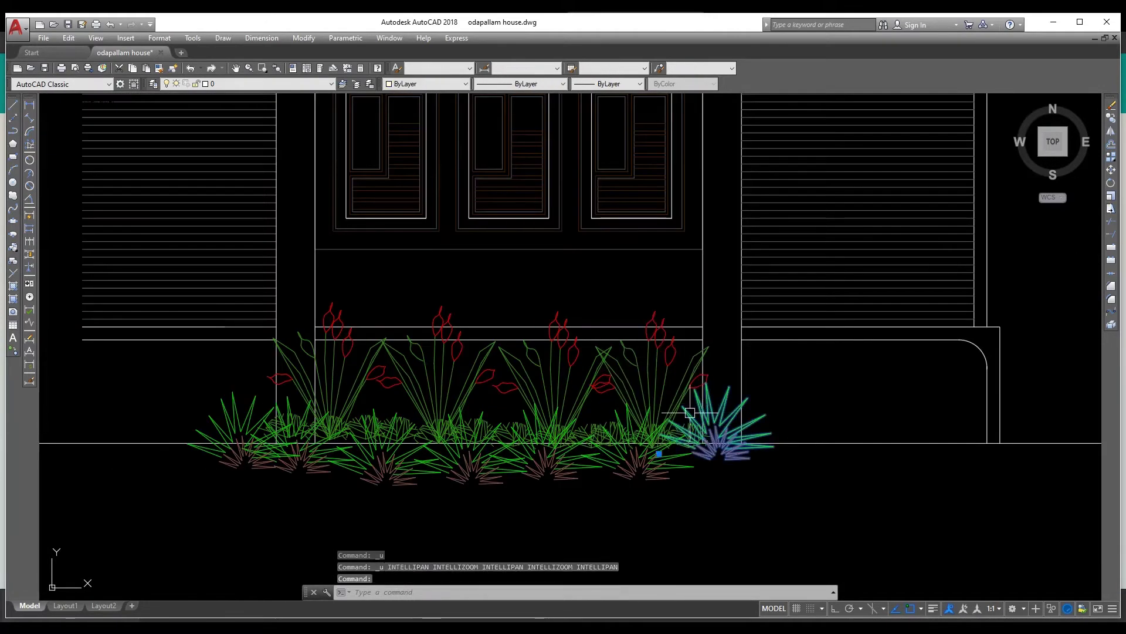
{"action": "key", "text": "Delete"}
{"action": "left_click", "coordinate": [610, 411]}
{"action": "left_click", "coordinate": [306, 427]}
{"action": "key", "text": "Delete"}
{"action": "key", "text": "Delete"}
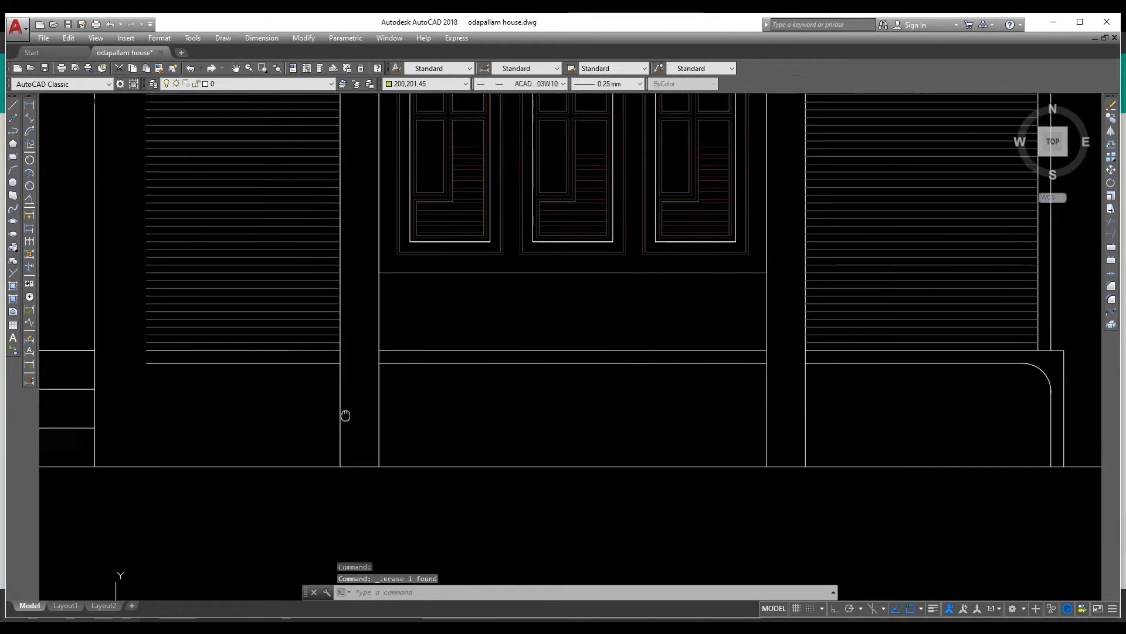
{"action": "scroll", "coordinate": [375, 434], "scroll_direction": "down", "scroll_amount": 3}
{"action": "scroll", "coordinate": [499, 464], "scroll_direction": "down", "scroll_amount": 2}
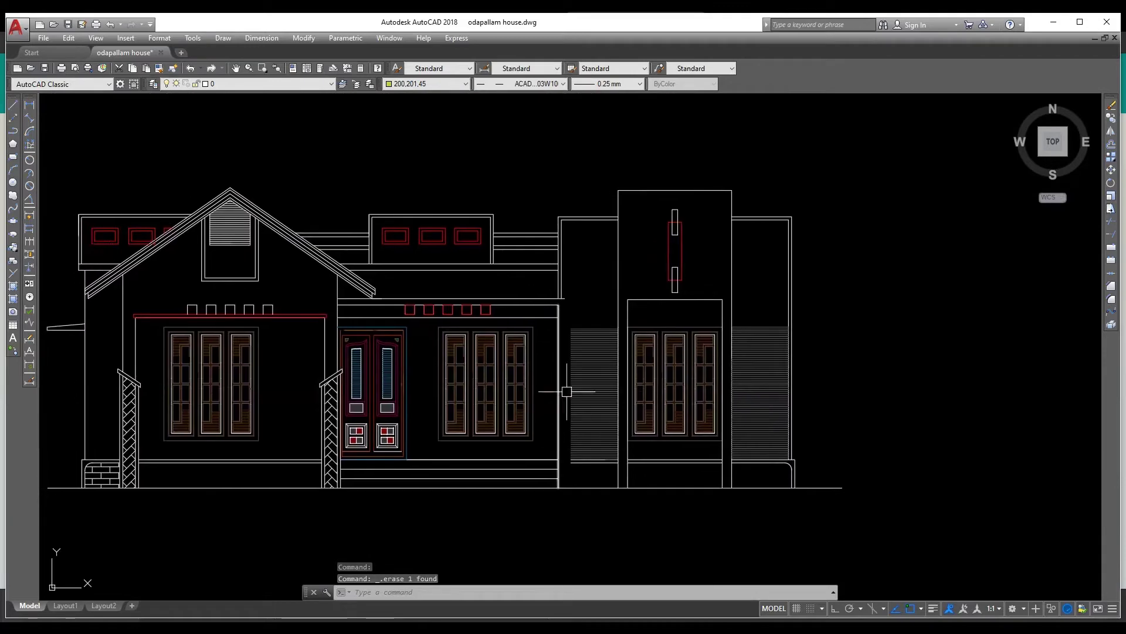
{"action": "scroll", "coordinate": [583, 317], "scroll_direction": "up", "scroll_amount": 3}
- Start and cancel two LINE commands near the top of the copied elevation
{"action": "type", "text": "l"}
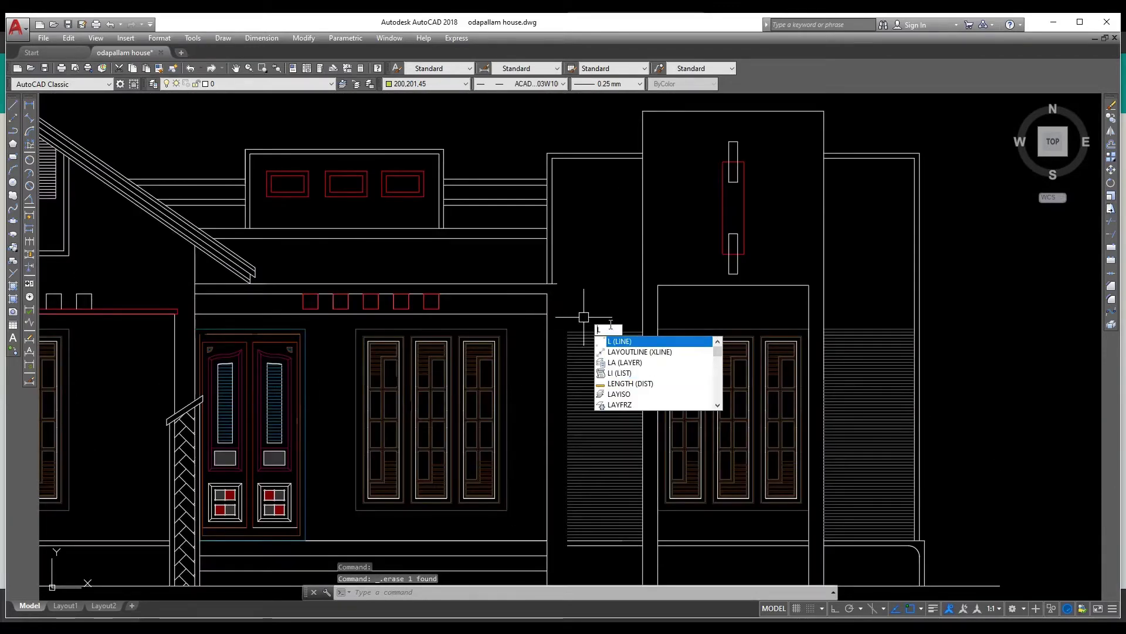
{"action": "key", "text": "Return"}
{"action": "middle_click_drag", "start_coordinate": [561, 598], "coordinate": [562, 526]}
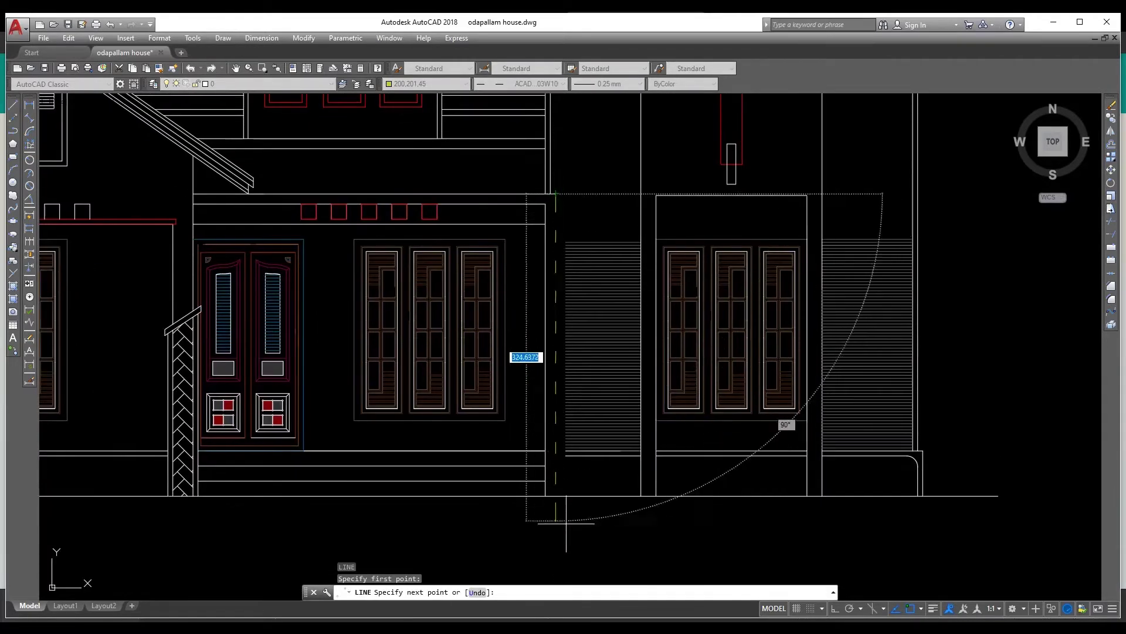
{"action": "key", "text": "Escape"}
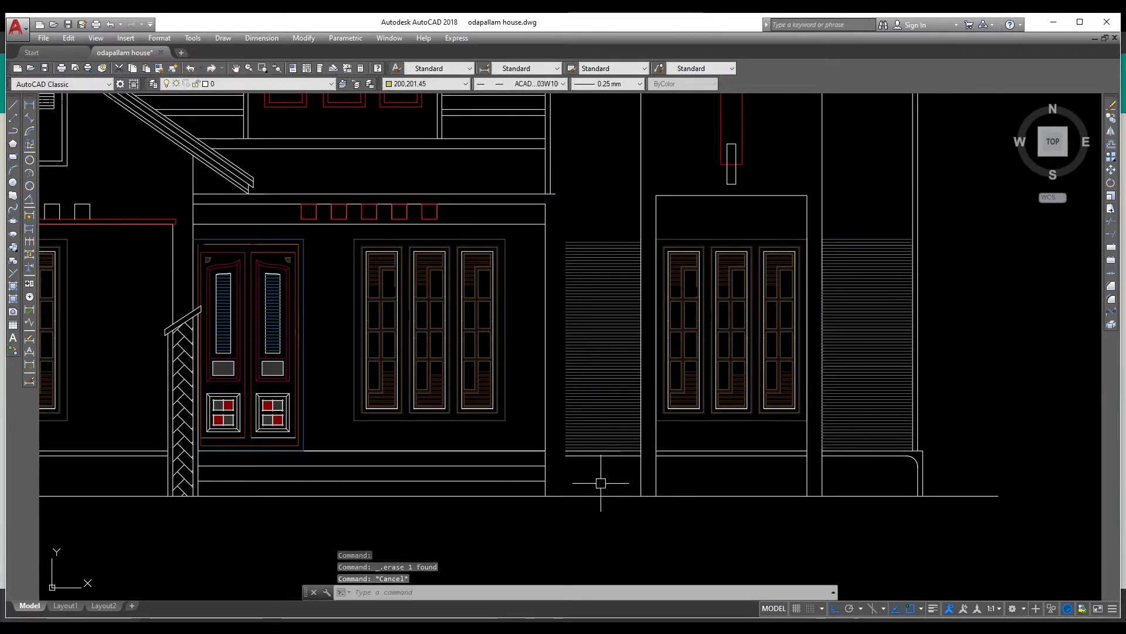
{"action": "type", "text": "l"}
{"action": "key", "text": "Return"}
{"action": "key", "text": "Escape"}
{"action": "scroll", "coordinate": [529, 216], "scroll_direction": "up", "scroll_amount": 2}
- Try FILLET on a wall line of the elevation, then cancel it
{"action": "type", "text": "f"}
{"action": "key", "text": "Return"}
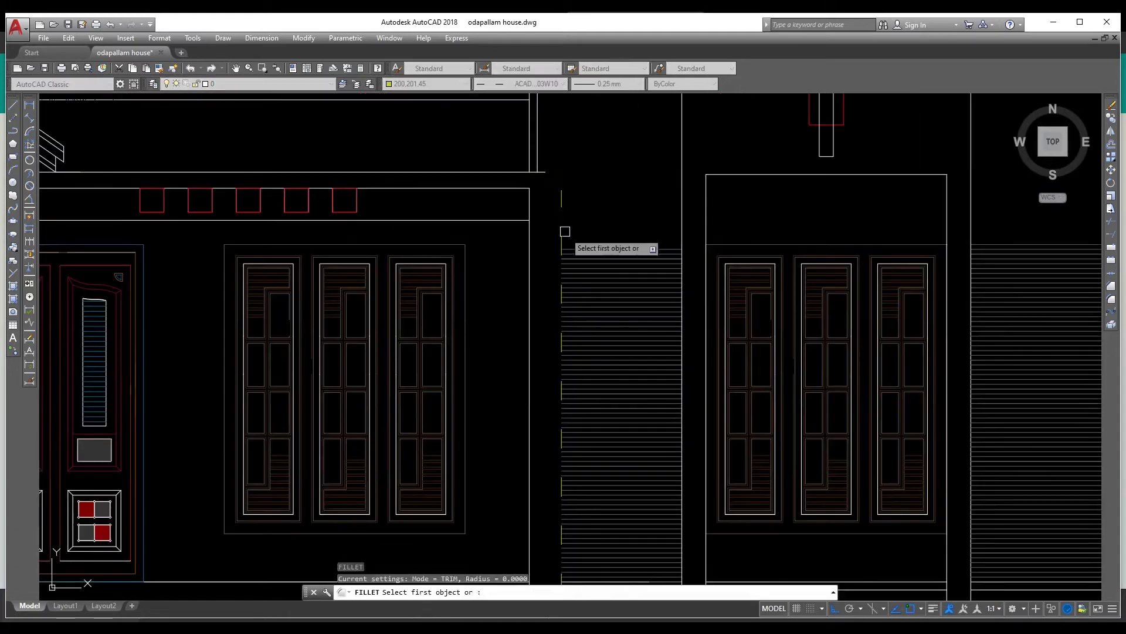
{"action": "left_click", "coordinate": [494, 165]}
{"action": "scroll", "coordinate": [561, 326], "scroll_direction": "down", "scroll_amount": 3}
{"action": "scroll", "coordinate": [560, 326], "scroll_direction": "up", "scroll_amount": 3}
{"action": "key", "text": "Escape"}
- Extend the wall edge to the ground line and cancel MATCHPROP
{"action": "type", "text": "ex"}
{"action": "key", "text": "Return"}
{"action": "key", "text": "Return"}
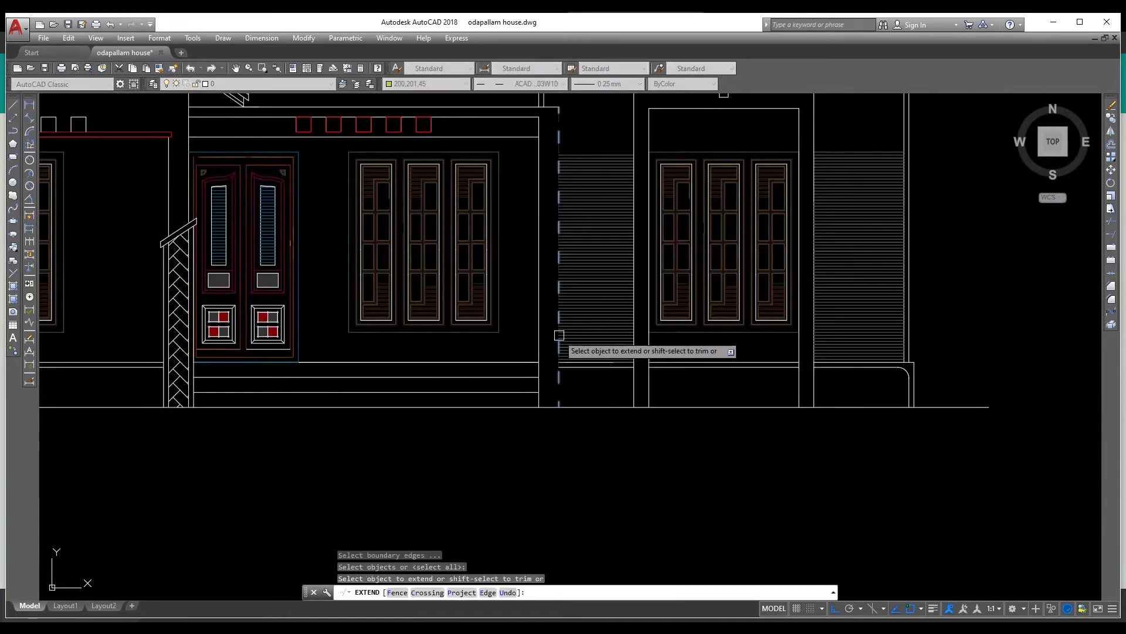
{"action": "key", "text": "Escape"}
{"action": "type", "text": "a"}
{"action": "key", "text": "Return"}
{"action": "left_click", "coordinate": [560, 358]}
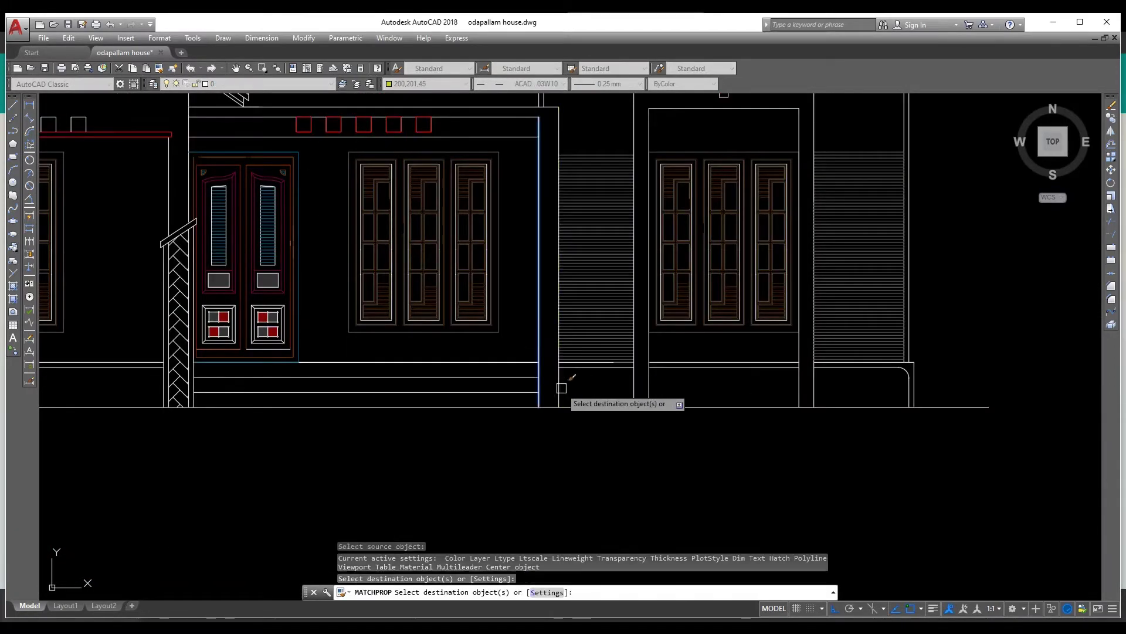
{"action": "key", "text": "Escape"}
- Crossing-select the 77 hatch objects beside the doorway for erasing
{"action": "middle_click_drag", "start_coordinate": [565, 395], "coordinate": [544, 477]}
{"action": "left_click", "coordinate": [589, 219]}
{"action": "left_click", "coordinate": [574, 422]}
- Erase the 77 selected hatch objects and a stray line, then extend the short line to the wall
{"action": "key", "text": "Delete"}
{"action": "scroll", "coordinate": [581, 441], "scroll_direction": "up", "scroll_amount": 5}
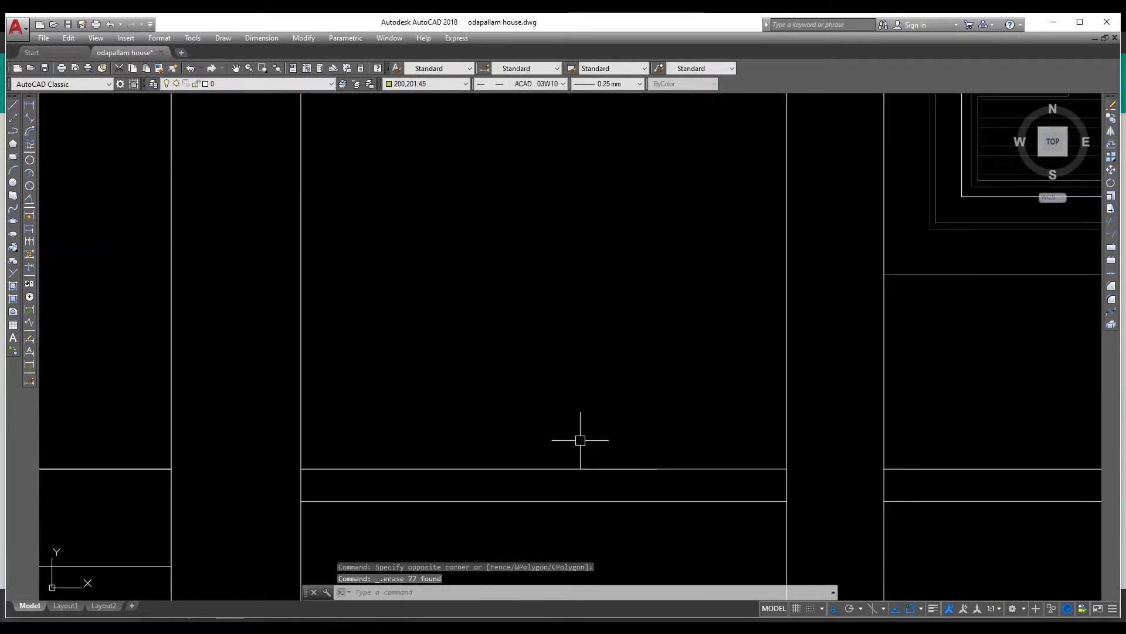
{"action": "key", "text": "Delete"}
{"action": "scroll", "coordinate": [624, 463], "scroll_direction": "down", "scroll_amount": 4}
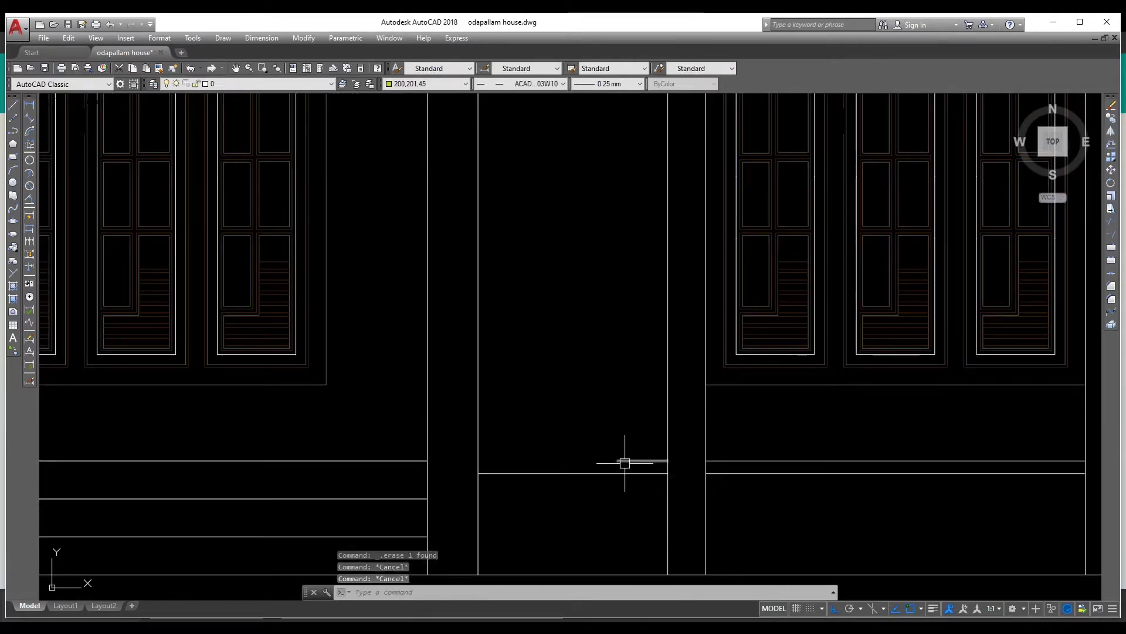
{"action": "type", "text": "ex"}
{"action": "key", "text": "Return"}
{"action": "key", "text": "Return"}
{"action": "left_click", "coordinate": [620, 463]}
{"action": "key", "text": "Escape"}
{"action": "key", "text": "Escape"}
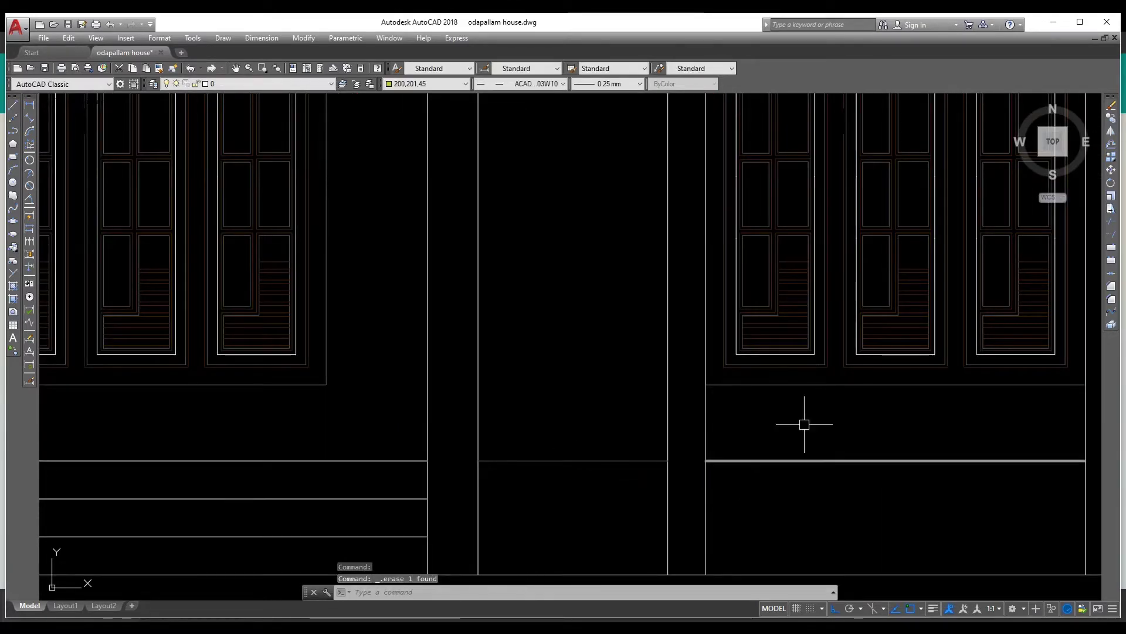
- Erase the hatch beside the elevation's doors
{"action": "middle_click_drag", "start_coordinate": [805, 424], "coordinate": [423, 528]}
{"action": "middle_click_drag", "start_coordinate": [900, 512], "coordinate": [618, 424]}
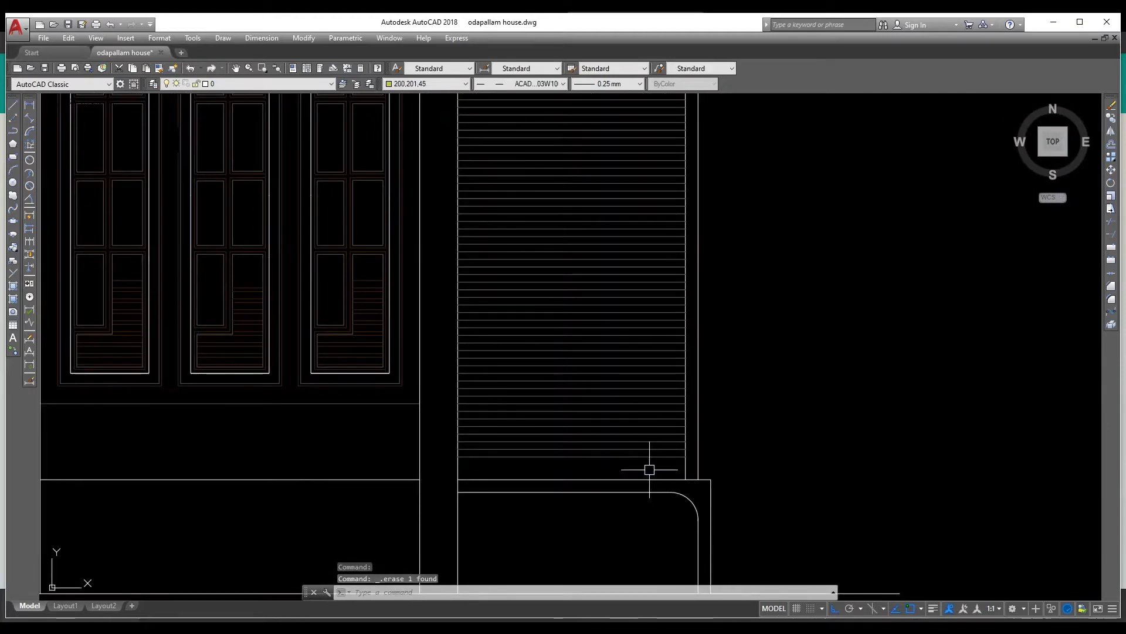
{"action": "scroll", "coordinate": [649, 469], "scroll_direction": "down", "scroll_amount": 3}
{"action": "left_click", "coordinate": [649, 469]}
{"action": "left_click", "coordinate": [610, 257]}
{"action": "key", "text": "Delete"}
- Erase the detailing of three windows (292 objects)
{"action": "scroll", "coordinate": [536, 264], "scroll_direction": "up", "scroll_amount": 3}
{"action": "scroll", "coordinate": [576, 346], "scroll_direction": "down", "scroll_amount": 1}
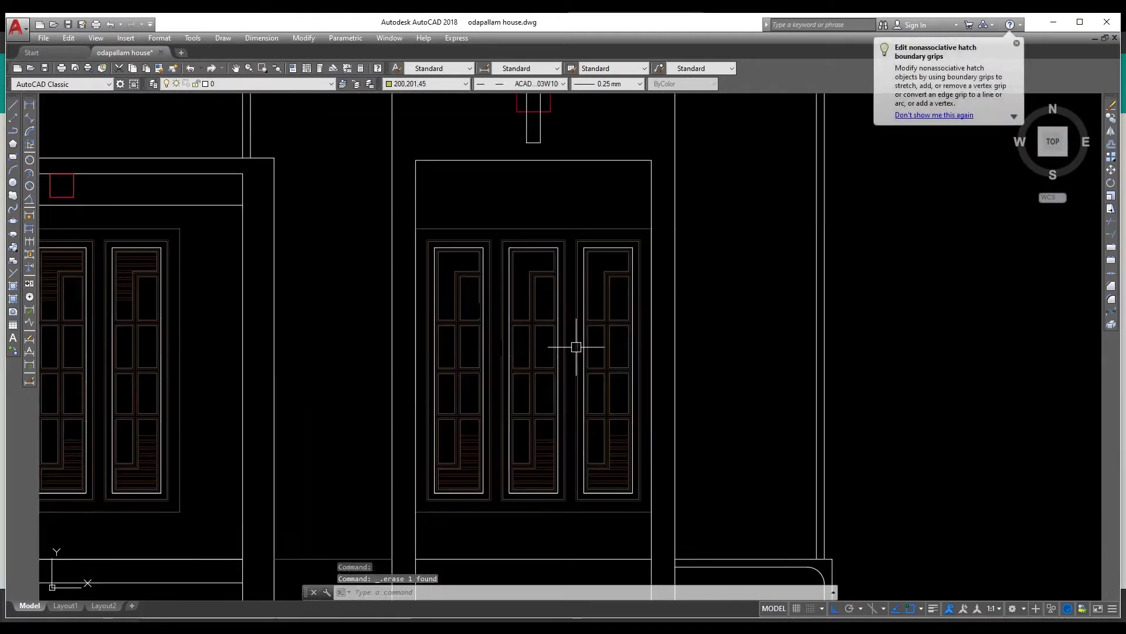
{"action": "scroll", "coordinate": [597, 463], "scroll_direction": "up", "scroll_amount": 2}
{"action": "scroll", "coordinate": [618, 468], "scroll_direction": "down", "scroll_amount": 2}
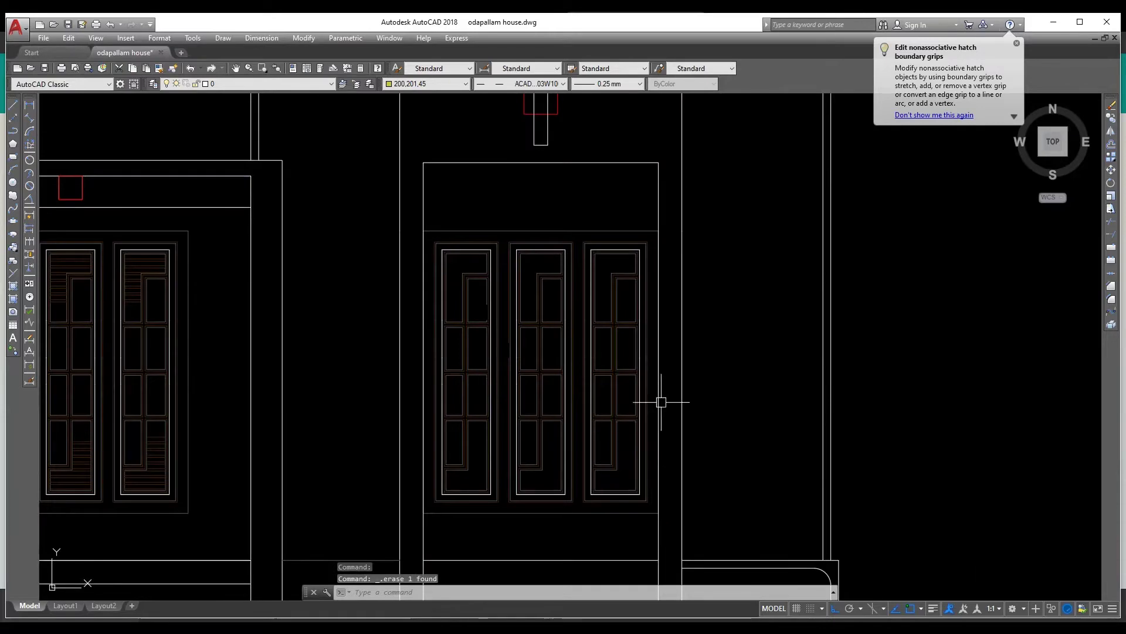
{"action": "scroll", "coordinate": [661, 402], "scroll_direction": "down", "scroll_amount": 1}
{"action": "scroll", "coordinate": [530, 440], "scroll_direction": "down", "scroll_amount": 1}
{"action": "scroll", "coordinate": [707, 377], "scroll_direction": "down", "scroll_amount": 2}
{"action": "scroll", "coordinate": [683, 452], "scroll_direction": "up", "scroll_amount": 6}
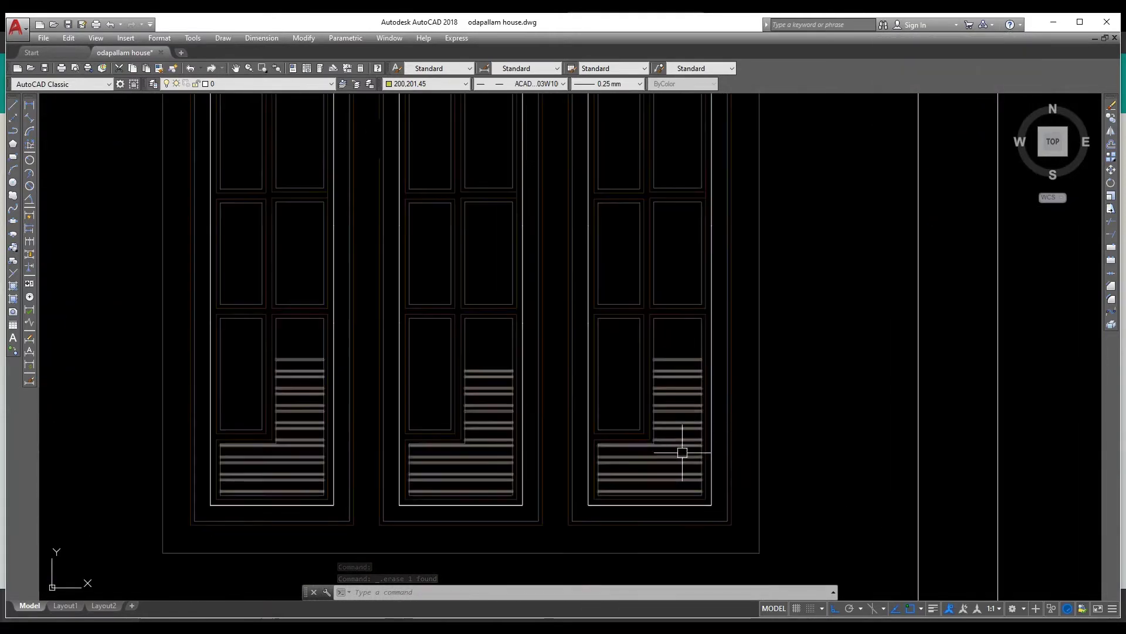
{"action": "scroll", "coordinate": [684, 457], "scroll_direction": "down", "scroll_amount": 3}
{"action": "scroll", "coordinate": [706, 490], "scroll_direction": "up", "scroll_amount": 3}
{"action": "scroll", "coordinate": [698, 486], "scroll_direction": "down", "scroll_amount": 3}
{"action": "left_click", "coordinate": [700, 487]}
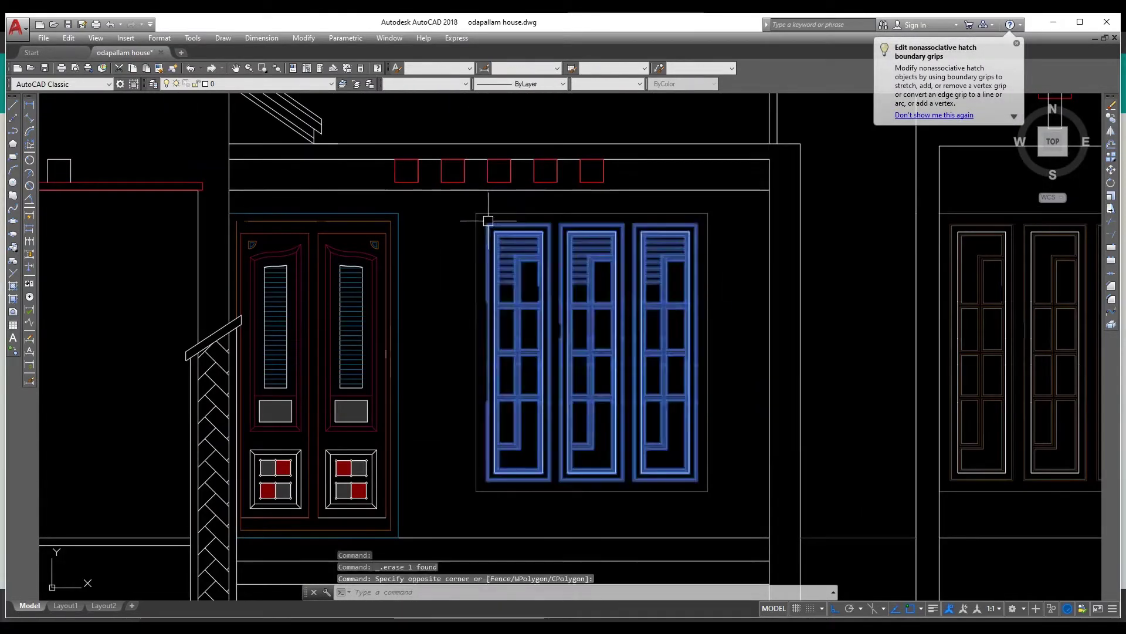
{"action": "left_click", "coordinate": [488, 220]}
{"action": "key", "text": "Delete"}
- Erase the next door's detailing (172 objects)
{"action": "middle_click_drag", "start_coordinate": [487, 413], "coordinate": [810, 399]}
{"action": "scroll", "coordinate": [720, 521], "scroll_direction": "up", "scroll_amount": 2}
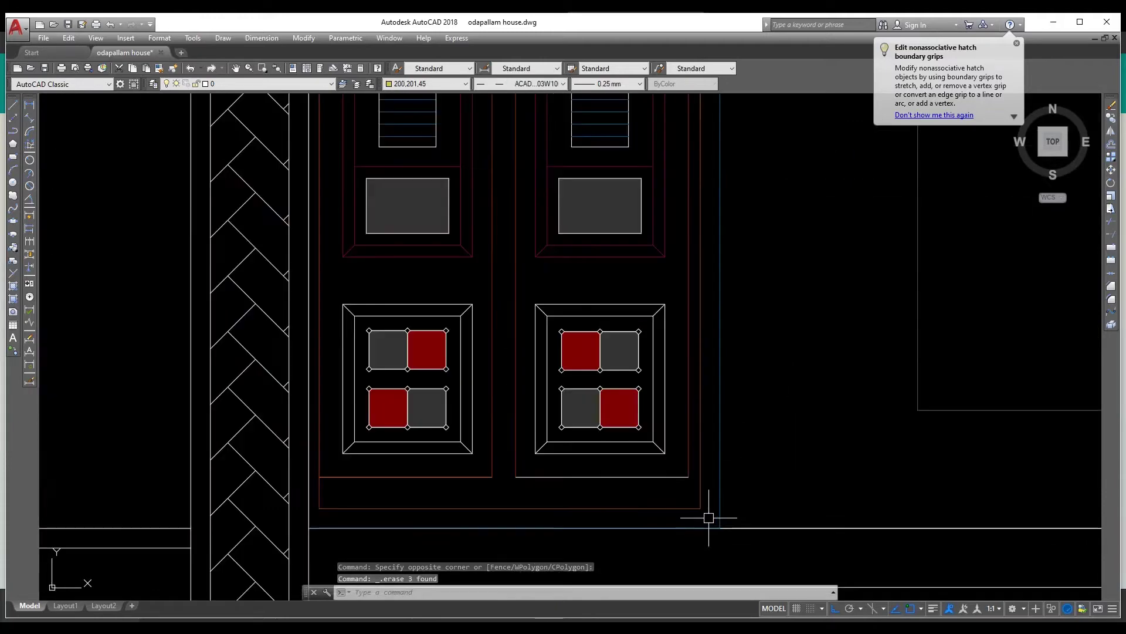
{"action": "scroll", "coordinate": [709, 516], "scroll_direction": "down", "scroll_amount": 2}
{"action": "left_click", "coordinate": [710, 499]}
{"action": "left_click", "coordinate": [573, 241]}
{"action": "key", "text": "Delete"}
- Erase the post hatch and the leftover lines around the post
{"action": "scroll", "coordinate": [542, 339], "scroll_direction": "up", "scroll_amount": 3}
{"action": "left_click", "coordinate": [542, 339]}
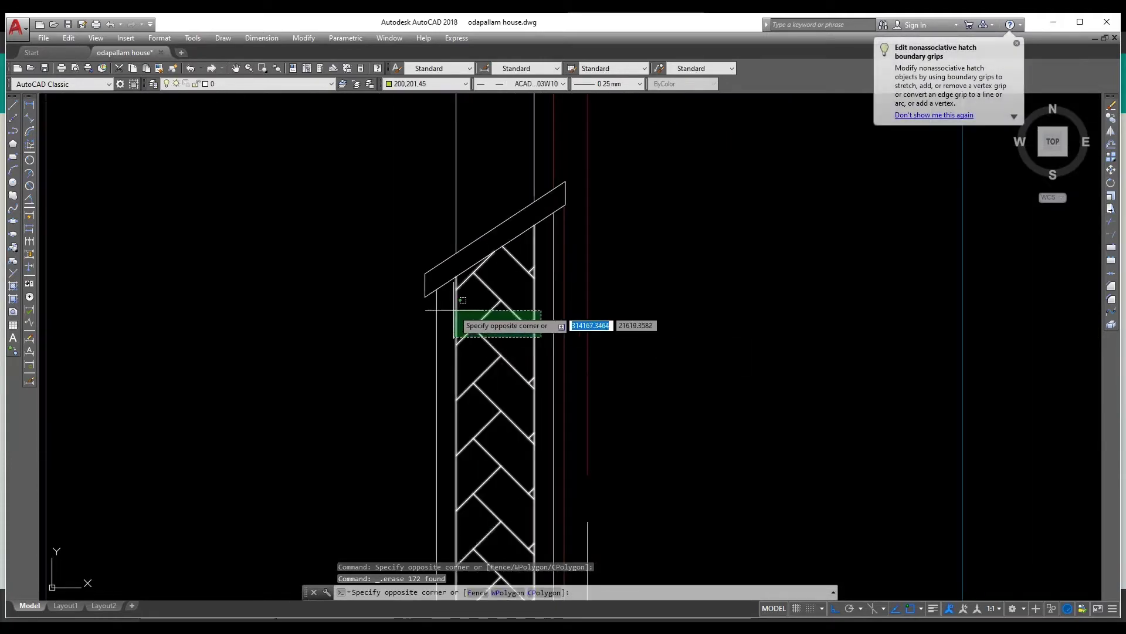
{"action": "key", "text": "Delete"}
{"action": "scroll", "coordinate": [573, 365], "scroll_direction": "down", "scroll_amount": 2}
{"action": "left_click", "coordinate": [681, 531]}
{"action": "left_click", "coordinate": [568, 358]}
{"action": "key", "text": "Delete"}
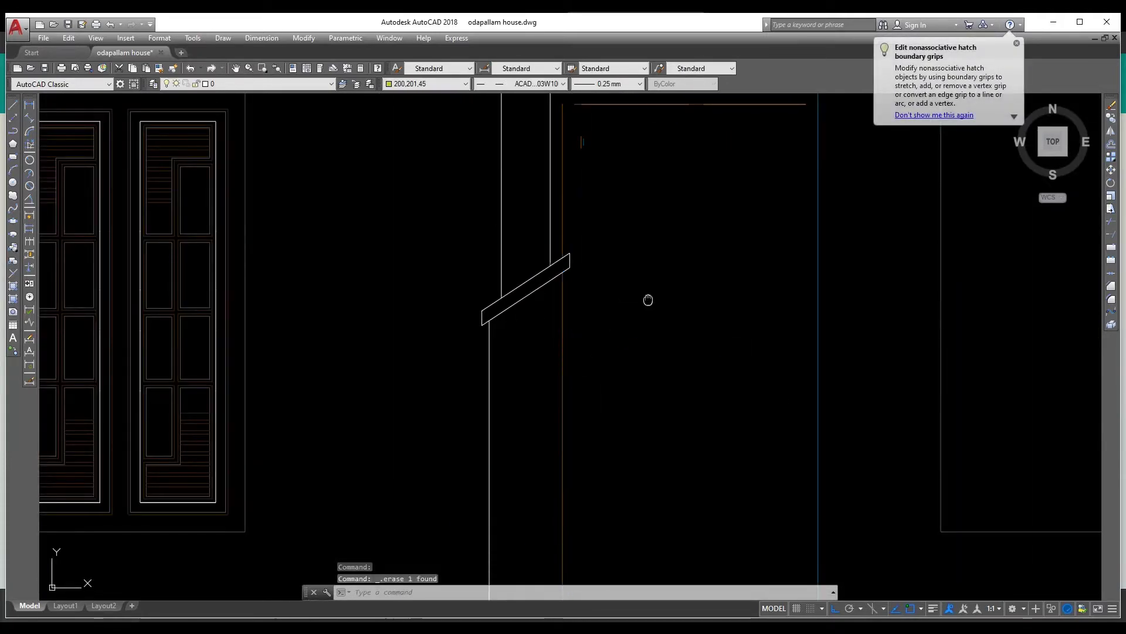
{"action": "middle_click_drag", "start_coordinate": [648, 300], "coordinate": [585, 483]}
{"action": "left_click", "coordinate": [560, 308]}
{"action": "left_click", "coordinate": [511, 323]}
{"action": "key", "text": "Delete"}
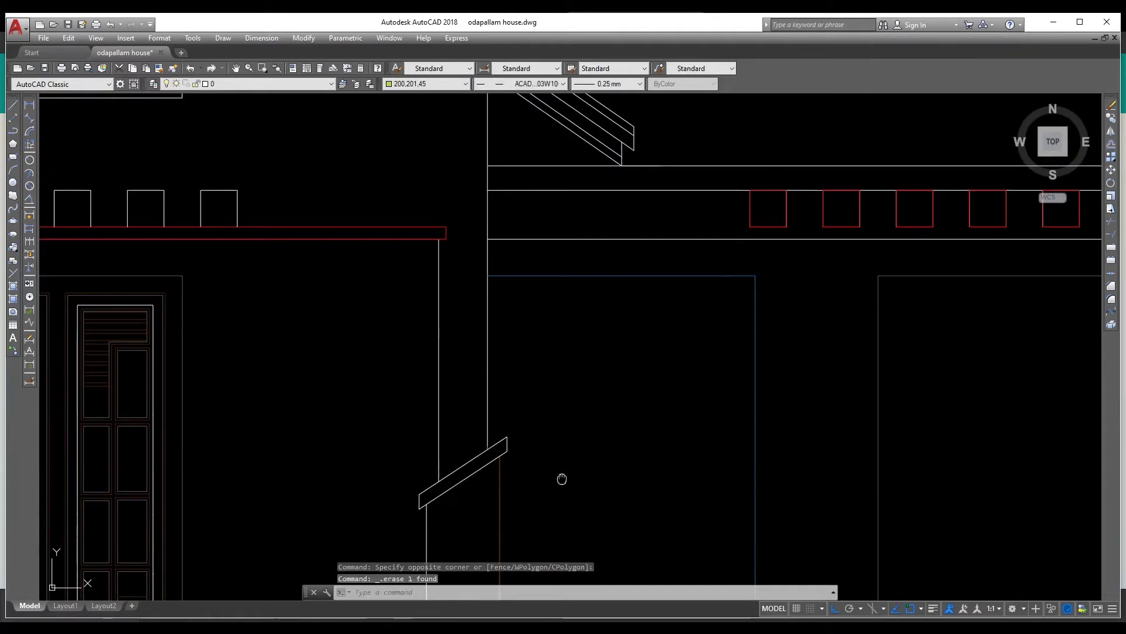
- Erase the door hatch and select the leftover hatch corner
{"action": "scroll", "coordinate": [510, 460], "scroll_direction": "down", "scroll_amount": 3}
{"action": "scroll", "coordinate": [444, 477], "scroll_direction": "up", "scroll_amount": 4}
{"action": "scroll", "coordinate": [445, 477], "scroll_direction": "down", "scroll_amount": 2}
{"action": "left_click", "coordinate": [444, 476]}
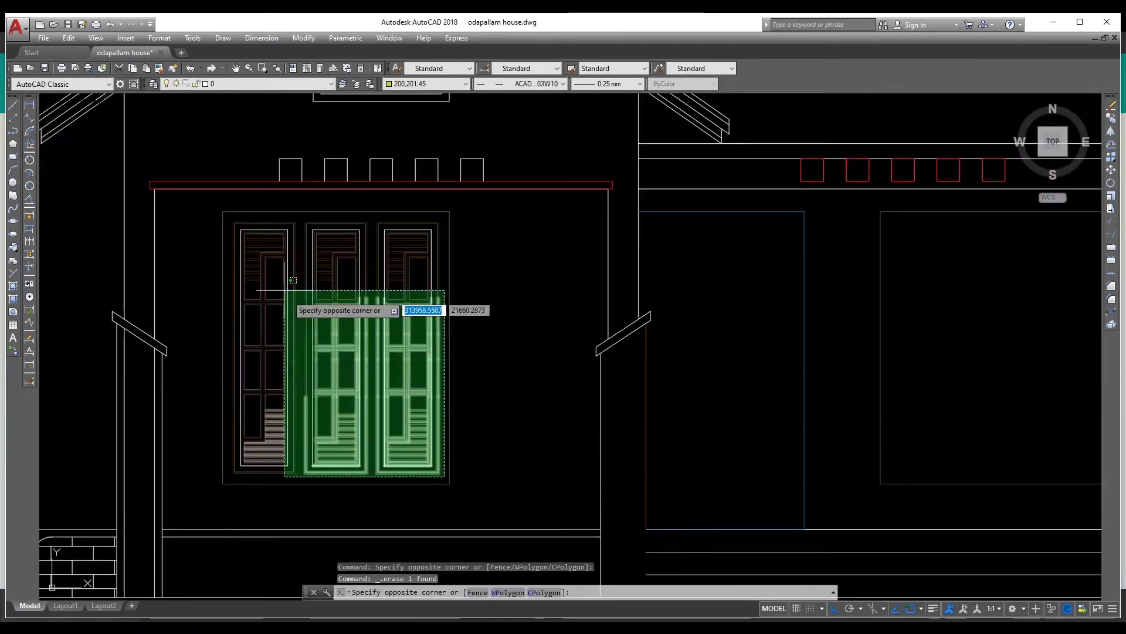
{"action": "left_click", "coordinate": [228, 221]}
{"action": "key", "text": "Delete"}
{"action": "scroll", "coordinate": [611, 384], "scroll_direction": "up", "scroll_amount": 1}
{"action": "scroll", "coordinate": [536, 355], "scroll_direction": "up", "scroll_amount": 2}
{"action": "scroll", "coordinate": [323, 269], "scroll_direction": "up", "scroll_amount": 2}
{"action": "mouse_move", "coordinate": [322, 269]}
{"action": "middle_mouse_down"}
{"action": "mouse_move", "coordinate": [536, 522]}
{"action": "mouse_move", "coordinate": [548, 327]}
{"action": "middle_mouse_up"}
{"action": "left_click", "coordinate": [376, 389]}
{"action": "left_click", "coordinate": [340, 380]}
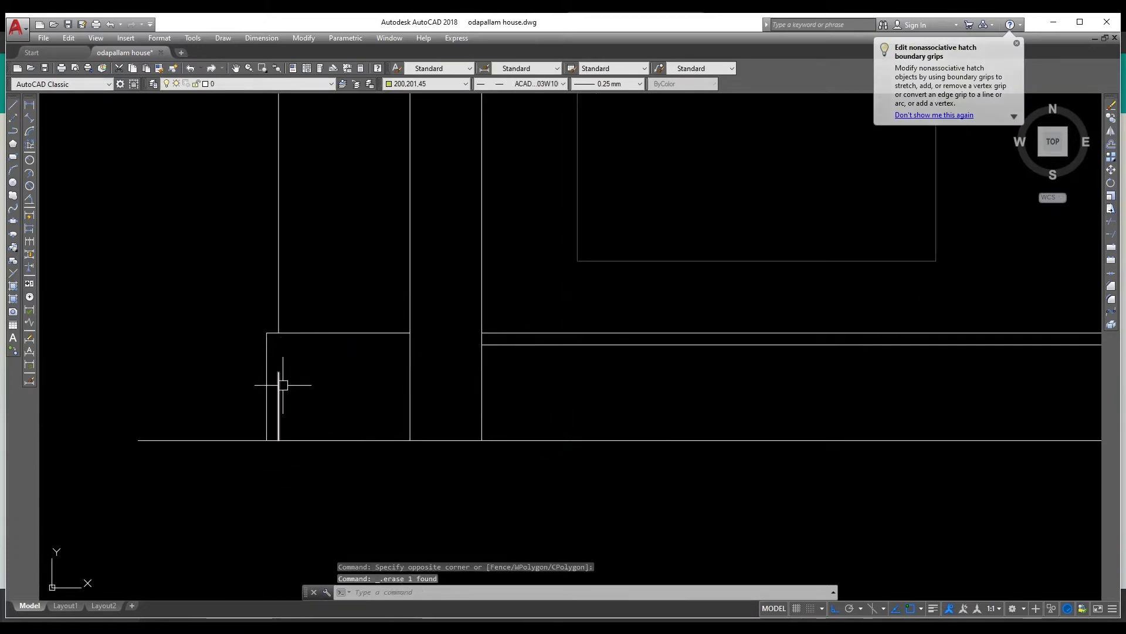
- Erase the lower and top hatch lines of the left roof gable
{"action": "scroll", "coordinate": [283, 385], "scroll_direction": "down", "scroll_amount": 6}
{"action": "middle_click_drag", "start_coordinate": [478, 165], "coordinate": [478, 323]}
{"action": "scroll", "coordinate": [473, 324], "scroll_direction": "up", "scroll_amount": 6}
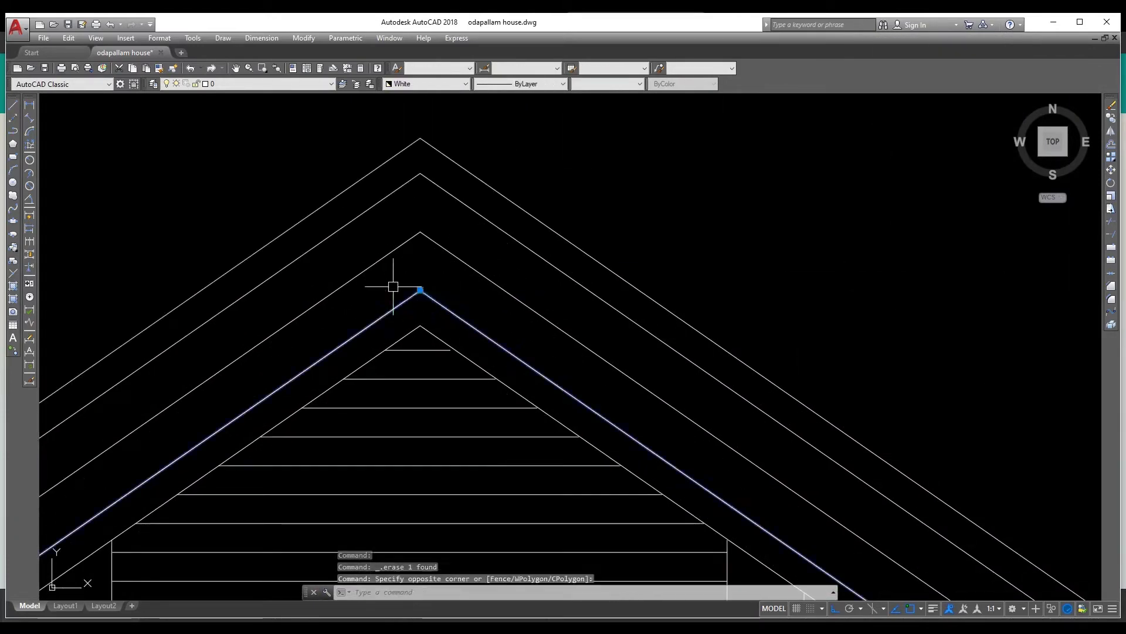
{"action": "scroll", "coordinate": [448, 208], "scroll_direction": "down", "scroll_amount": 4}
{"action": "left_click", "coordinate": [574, 528]}
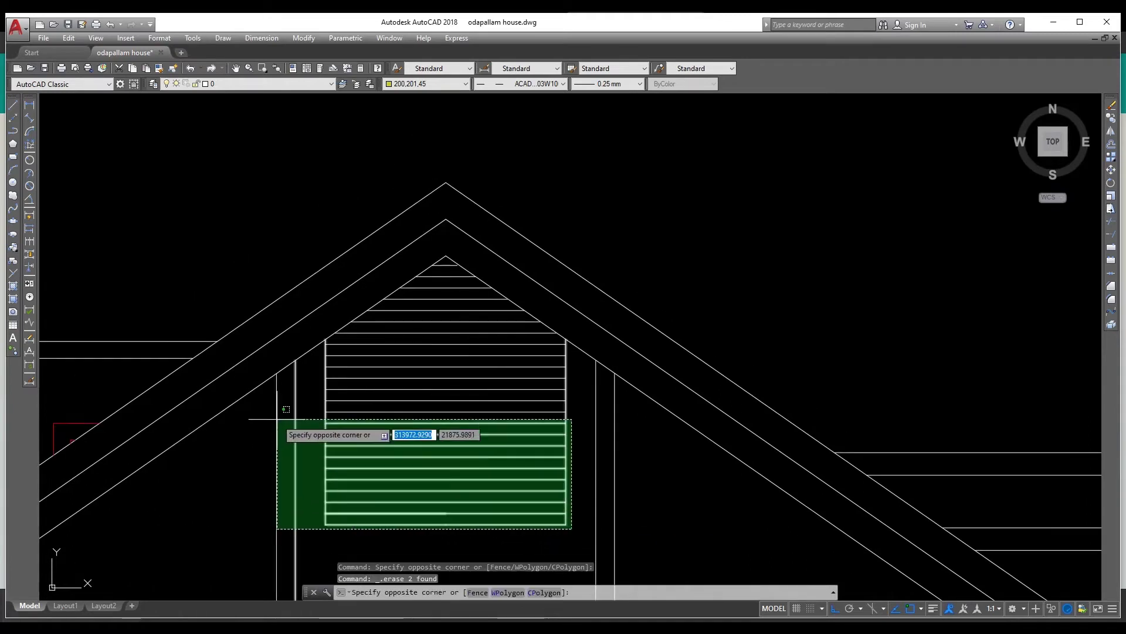
{"action": "left_click", "coordinate": [277, 381]}
{"action": "key", "text": "Delete"}
{"action": "key", "text": "Delete"}
{"action": "left_click", "coordinate": [450, 413]}
{"action": "left_click", "coordinate": [433, 295]}
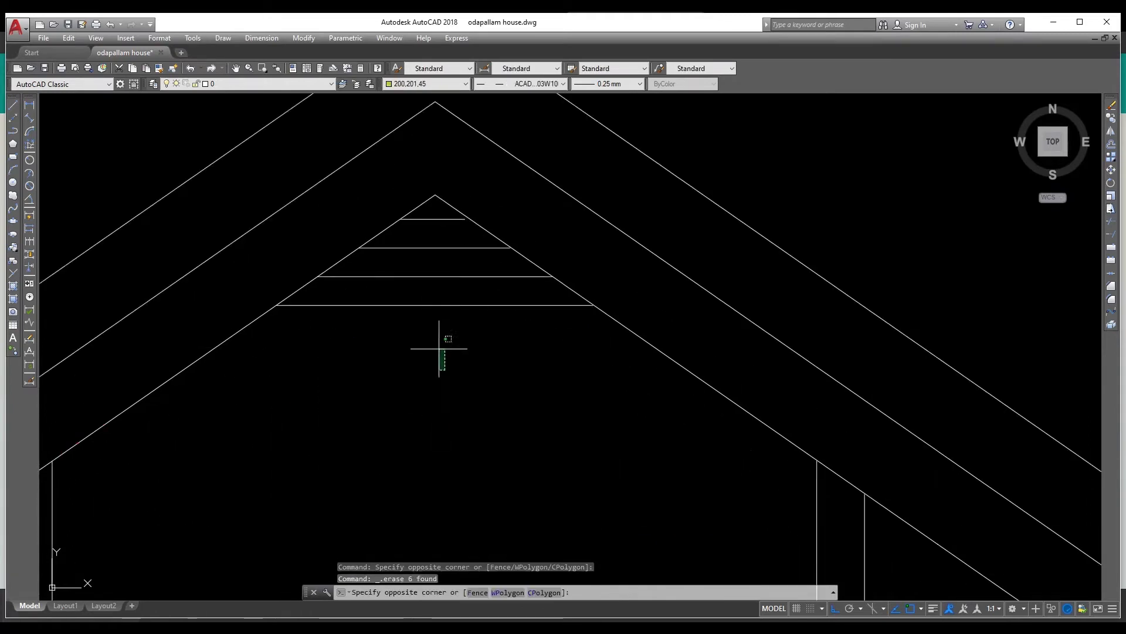
{"action": "key", "text": "Delete"}
- Extend the vertical wall line down to the lower line
{"action": "scroll", "coordinate": [446, 264], "scroll_direction": "down", "scroll_amount": 5}
{"action": "scroll", "coordinate": [476, 306], "scroll_direction": "down", "scroll_amount": 2}
{"action": "scroll", "coordinate": [475, 307], "scroll_direction": "down", "scroll_amount": 2}
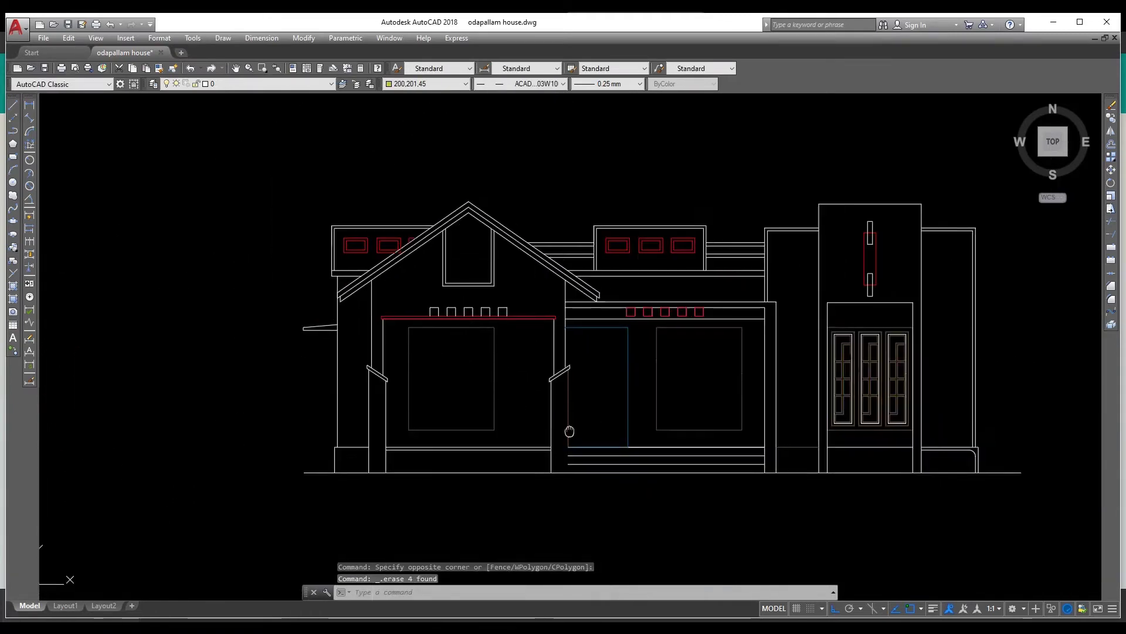
{"action": "scroll", "coordinate": [466, 407], "scroll_direction": "up", "scroll_amount": 3}
{"action": "scroll", "coordinate": [467, 407], "scroll_direction": "up", "scroll_amount": 2}
{"action": "key", "text": "Return"}
{"action": "key", "text": "Return"}
{"action": "left_click", "coordinate": [460, 392]}
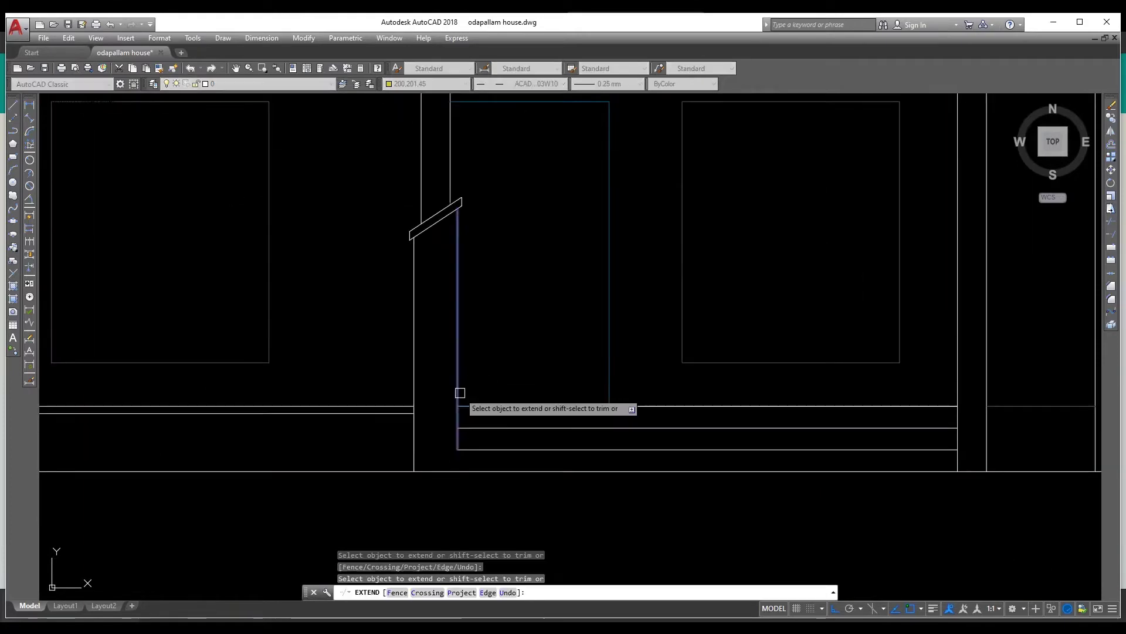
{"action": "key", "text": "Escape"}
- Zoom and pan out to view the whole drawing
{"action": "scroll", "coordinate": [674, 457], "scroll_direction": "down", "scroll_amount": 5}
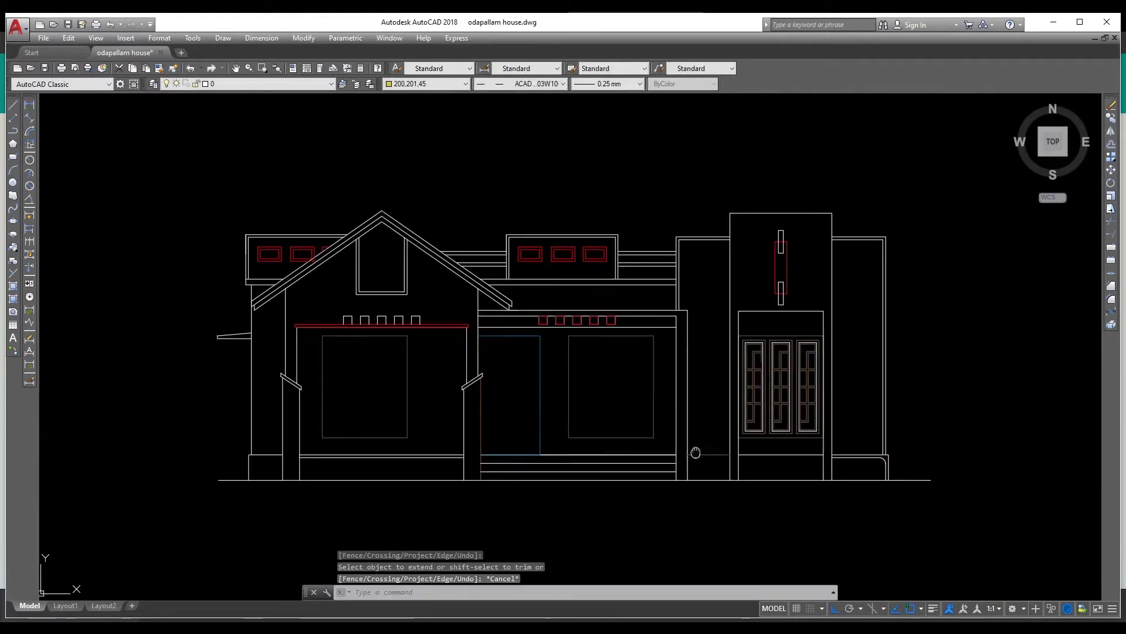
{"action": "scroll", "coordinate": [681, 461], "scroll_direction": "down", "scroll_amount": 2}
{"action": "mouse_move", "coordinate": [680, 461]}
{"action": "middle_mouse_down"}
{"action": "mouse_move", "coordinate": [515, 350]}
{"action": "mouse_move", "coordinate": [246, 329]}
{"action": "middle_mouse_up"}
{"action": "scroll", "coordinate": [516, 350], "scroll_direction": "down", "scroll_amount": 5}
- Erase the living room sofa set from the floor plan
{"action": "middle_click_drag", "start_coordinate": [537, 479], "coordinate": [537, 563]}
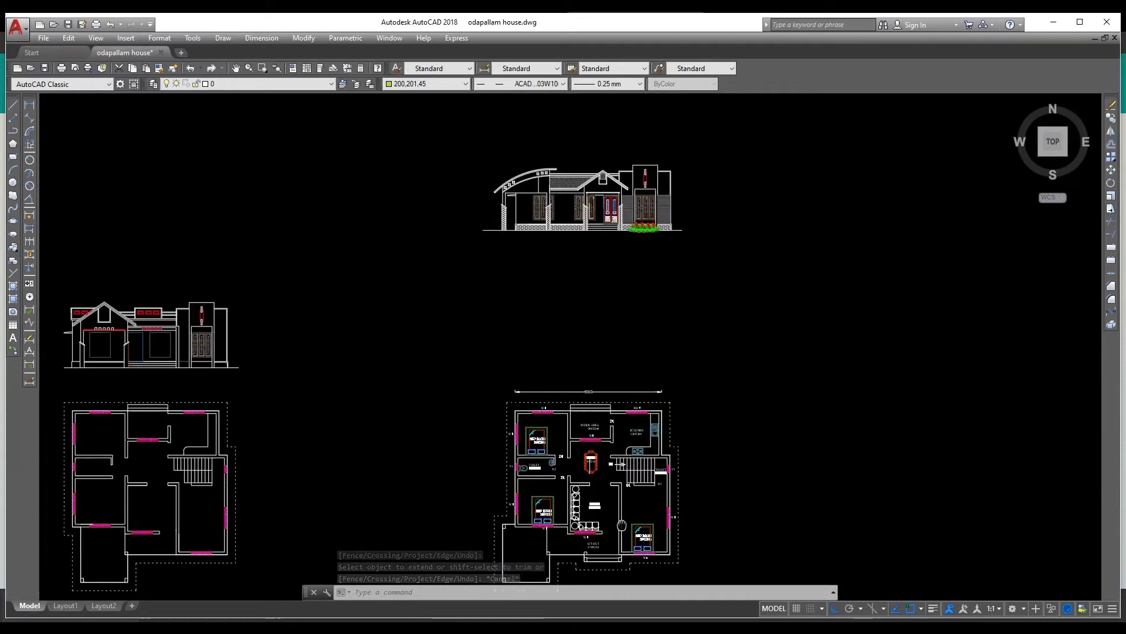
{"action": "scroll", "coordinate": [537, 479], "scroll_direction": "up", "scroll_amount": 1}
{"action": "scroll", "coordinate": [653, 517], "scroll_direction": "up", "scroll_amount": 5}
{"action": "left_click", "coordinate": [667, 512]}
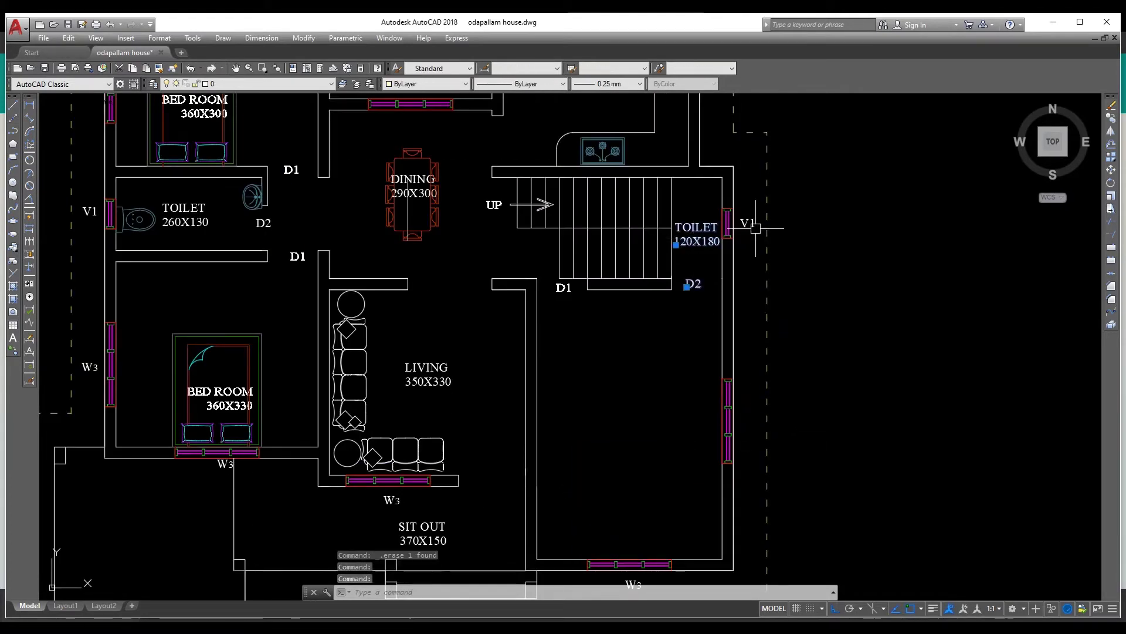
{"action": "middle_click_drag", "start_coordinate": [402, 256], "coordinate": [490, 309]}
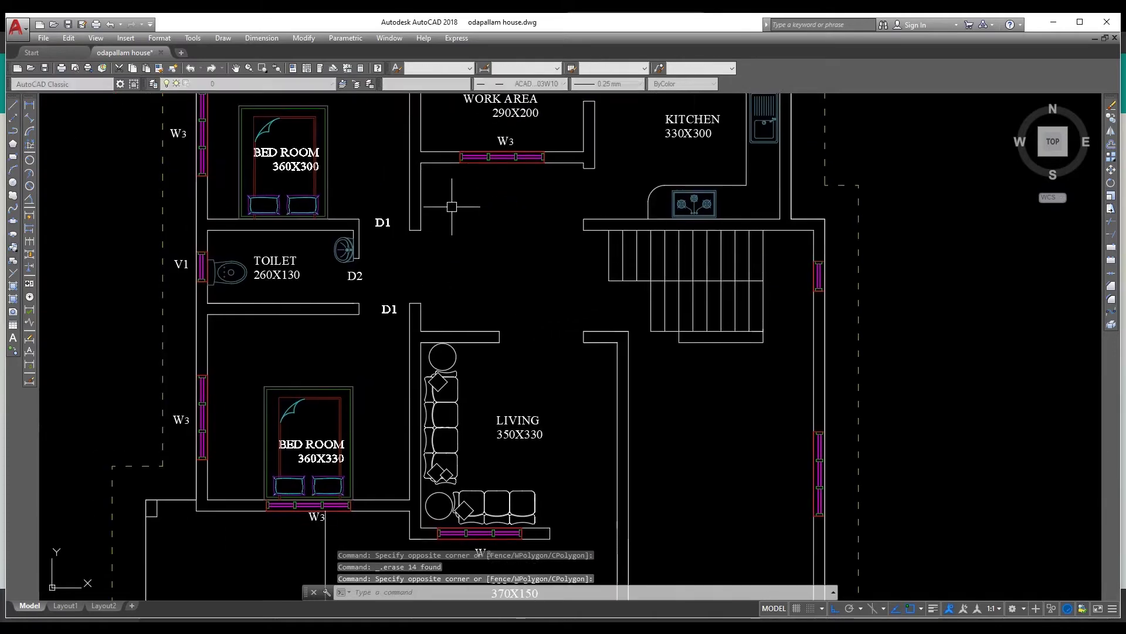
{"action": "scroll", "coordinate": [540, 525], "scroll_direction": "up", "scroll_amount": 8}
{"action": "scroll", "coordinate": [540, 525], "scroll_direction": "down", "scroll_amount": 6}
{"action": "left_click", "coordinate": [540, 522]}
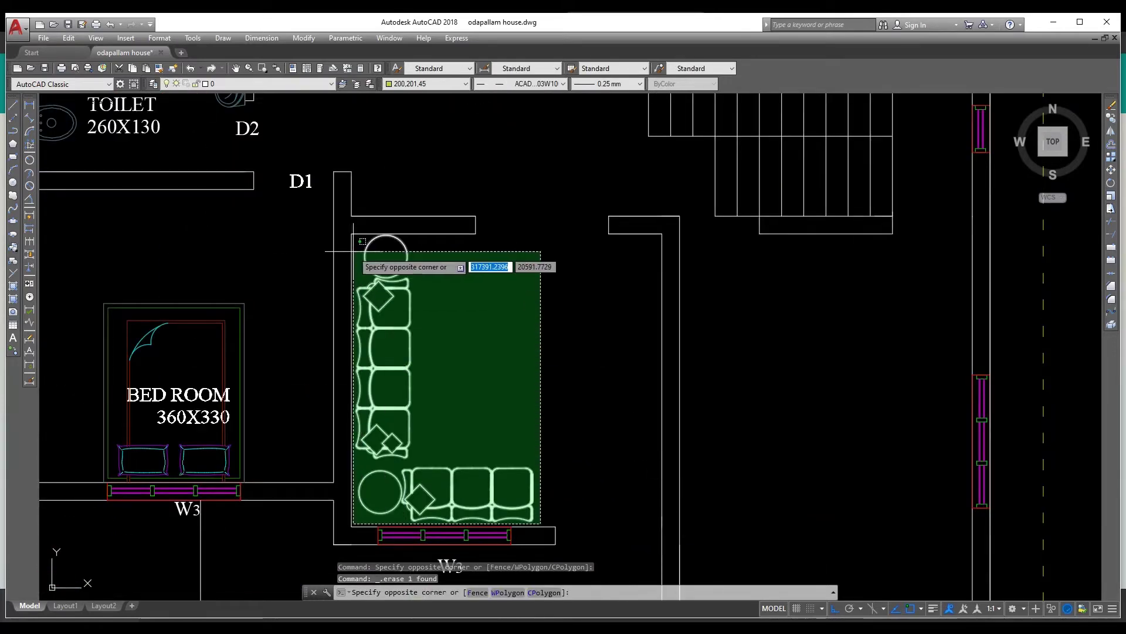
{"action": "left_click", "coordinate": [385, 254]}
{"action": "key", "text": "Delete"}
- Erase the bedroom furniture block, the bed and the bedroom label
{"action": "middle_click_drag", "start_coordinate": [452, 404], "coordinate": [668, 370]}
{"action": "left_click", "coordinate": [402, 319]}
{"action": "key", "text": "Delete"}
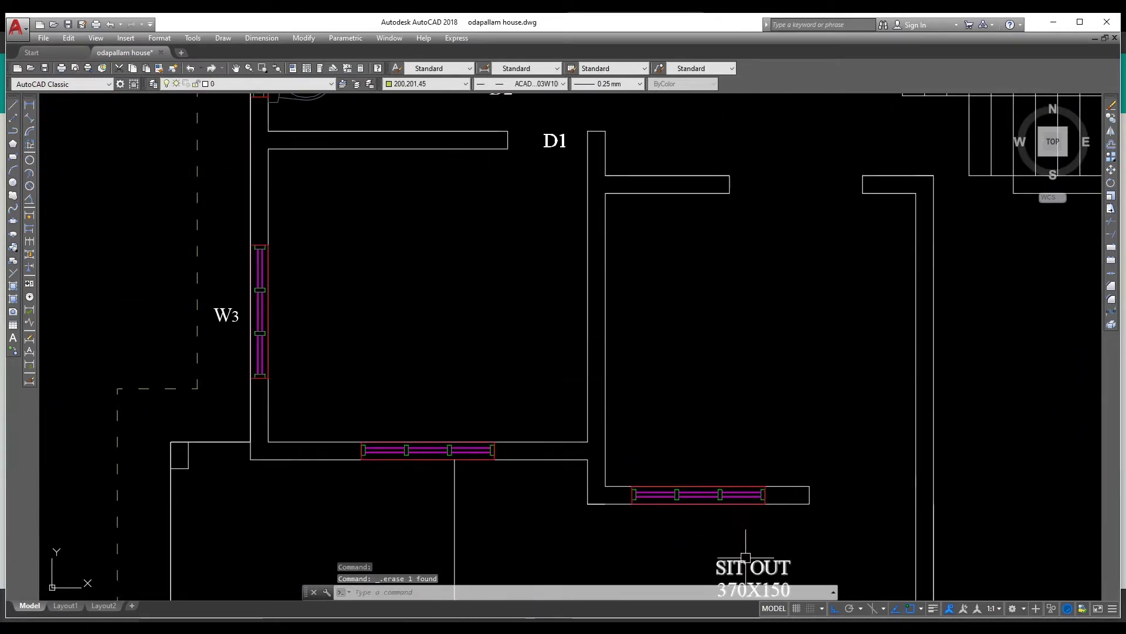
{"action": "middle_click_drag", "start_coordinate": [564, 146], "coordinate": [497, 389]}
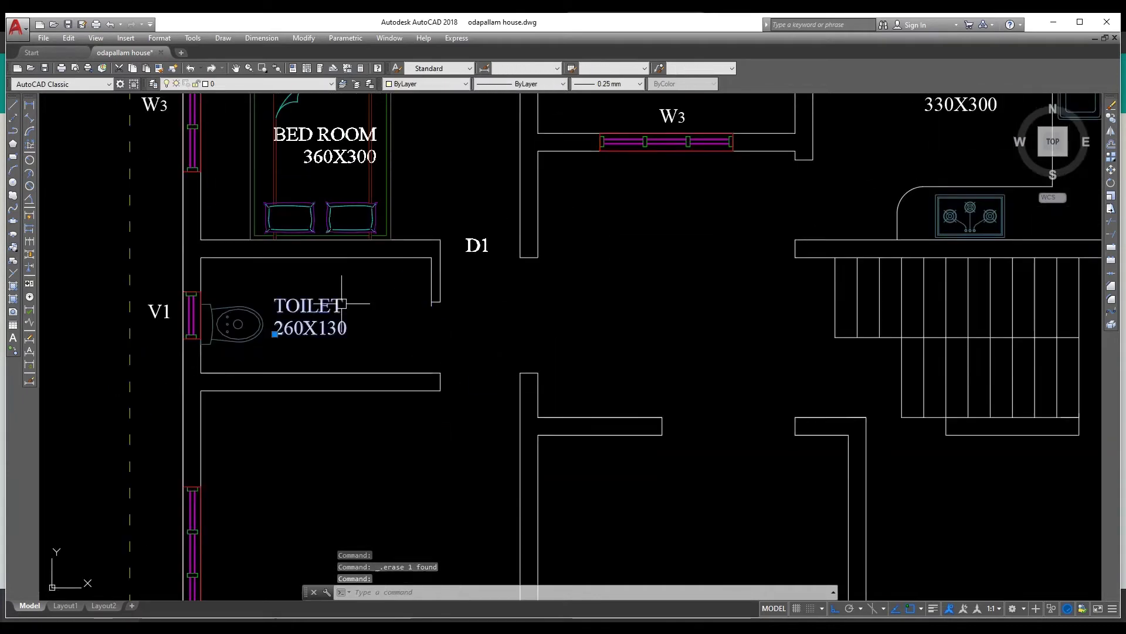
{"action": "middle_click_drag", "start_coordinate": [155, 314], "coordinate": [230, 512]}
{"action": "left_click", "coordinate": [478, 383]}
{"action": "left_click", "coordinate": [223, 303]}
{"action": "key", "text": "Delete"}
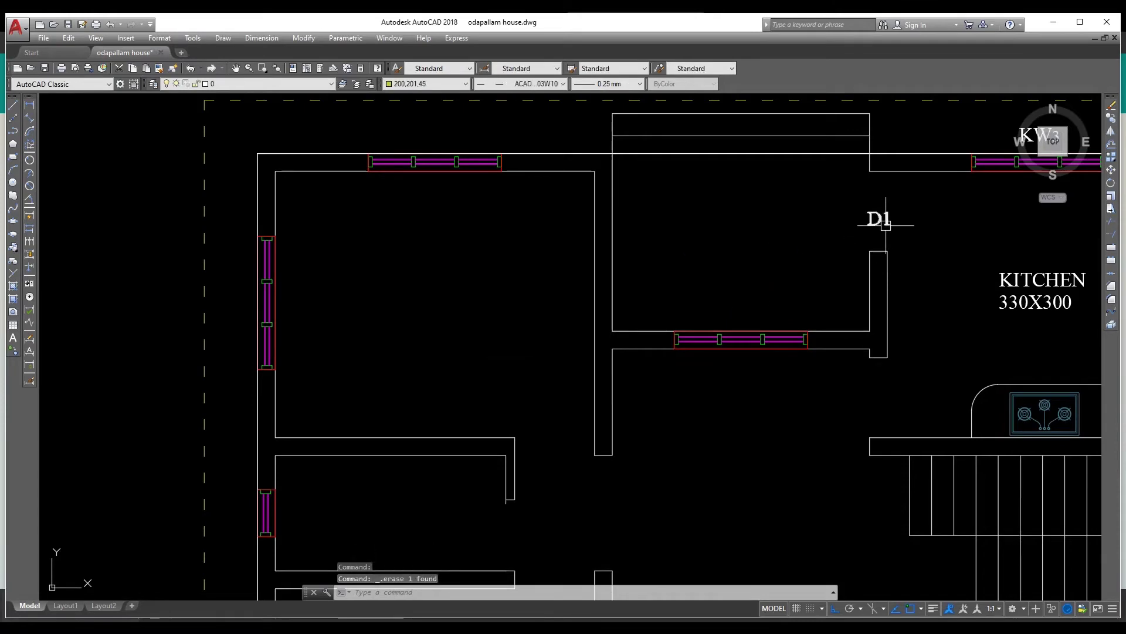
- Pan and zoom to bring the kitchen and staircase area into view
{"action": "middle_click_drag", "start_coordinate": [1050, 307], "coordinate": [702, 369]}
{"action": "scroll", "coordinate": [749, 224], "scroll_direction": "down", "scroll_amount": 5}
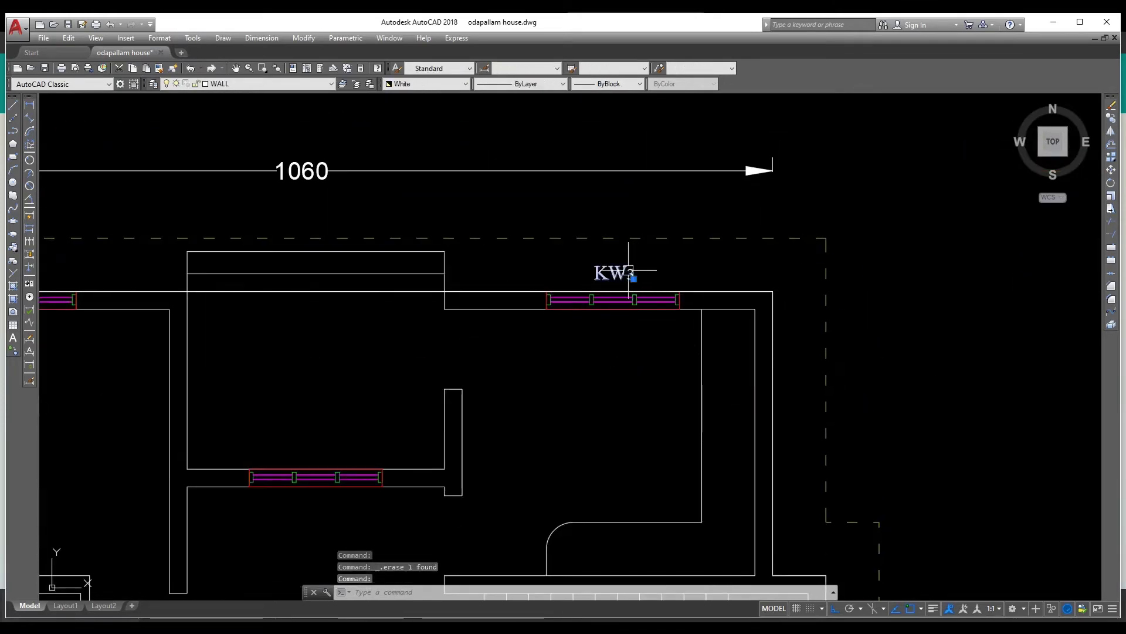
{"action": "scroll", "coordinate": [674, 328], "scroll_direction": "down", "scroll_amount": 5}
{"action": "scroll", "coordinate": [687, 359], "scroll_direction": "down", "scroll_amount": 4}
{"action": "scroll", "coordinate": [687, 360], "scroll_direction": "up", "scroll_amount": 6}
{"action": "scroll", "coordinate": [656, 357], "scroll_direction": "down", "scroll_amount": 2}
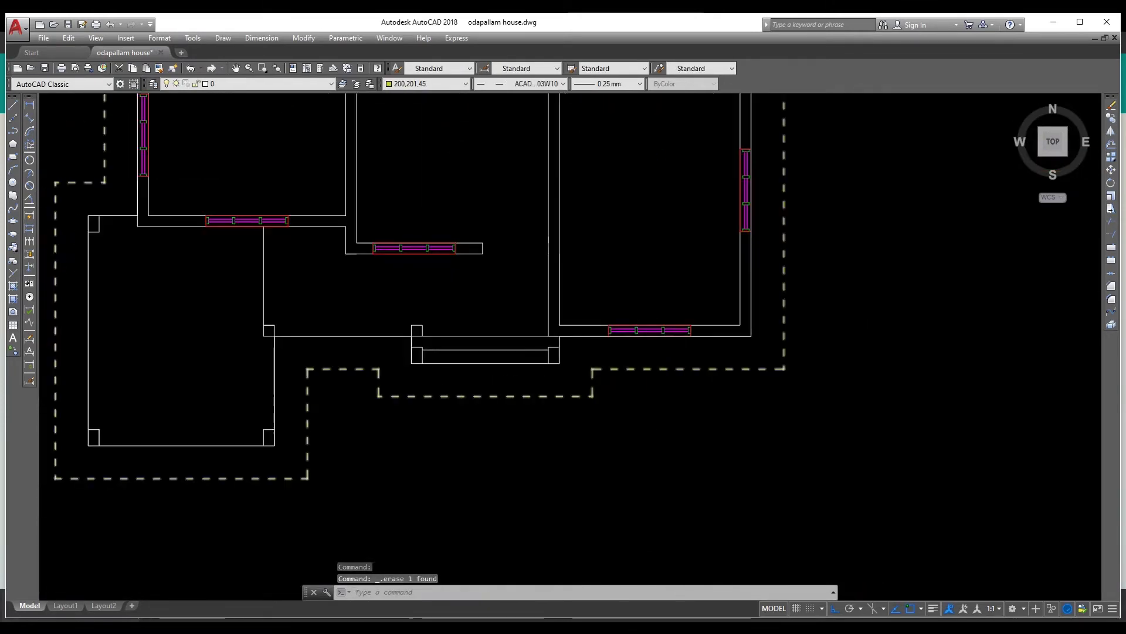
{"action": "scroll", "coordinate": [626, 309], "scroll_direction": "down", "scroll_amount": 4}
{"action": "scroll", "coordinate": [646, 269], "scroll_direction": "up", "scroll_amount": 5}
{"action": "scroll", "coordinate": [728, 294], "scroll_direction": "up", "scroll_amount": 2}
- Erase the right wall's brick infill, the rounded corner piece and another leftover piece
{"action": "left_click", "coordinate": [728, 294]}
{"action": "key", "text": "Delete"}
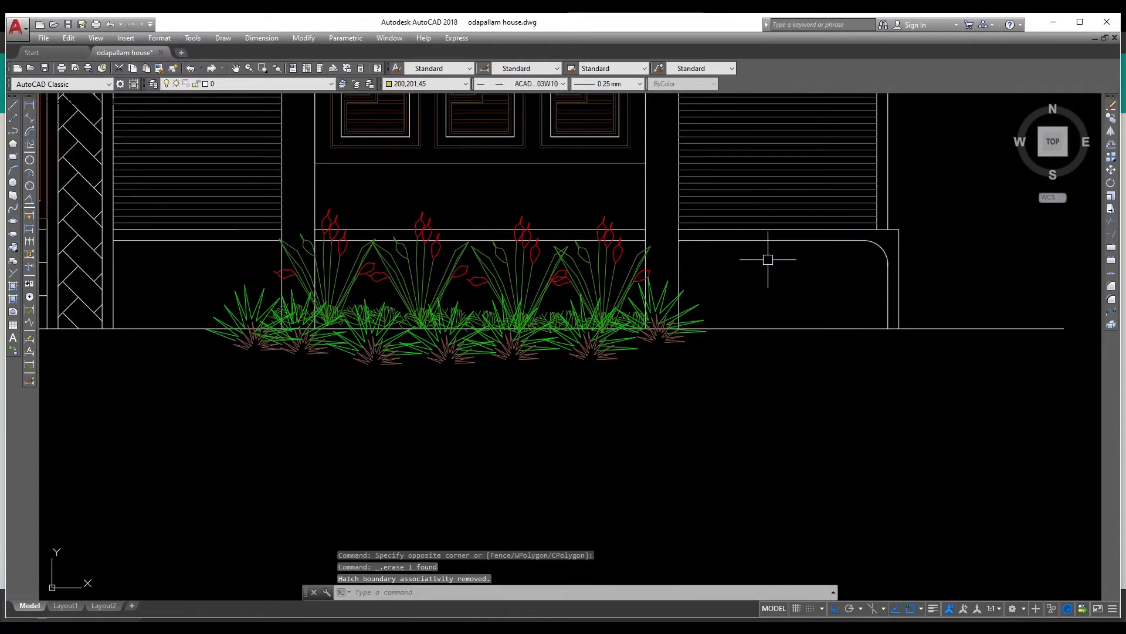
{"action": "scroll", "coordinate": [787, 352], "scroll_direction": "up", "scroll_amount": 3}
{"action": "left_click", "coordinate": [809, 357]}
{"action": "left_click", "coordinate": [628, 211]}
{"action": "key", "text": "Delete"}
- Erase the row of flowering plants and grass clumps along the elevation's base
{"action": "middle_click_drag", "start_coordinate": [614, 395], "coordinate": [985, 354]}
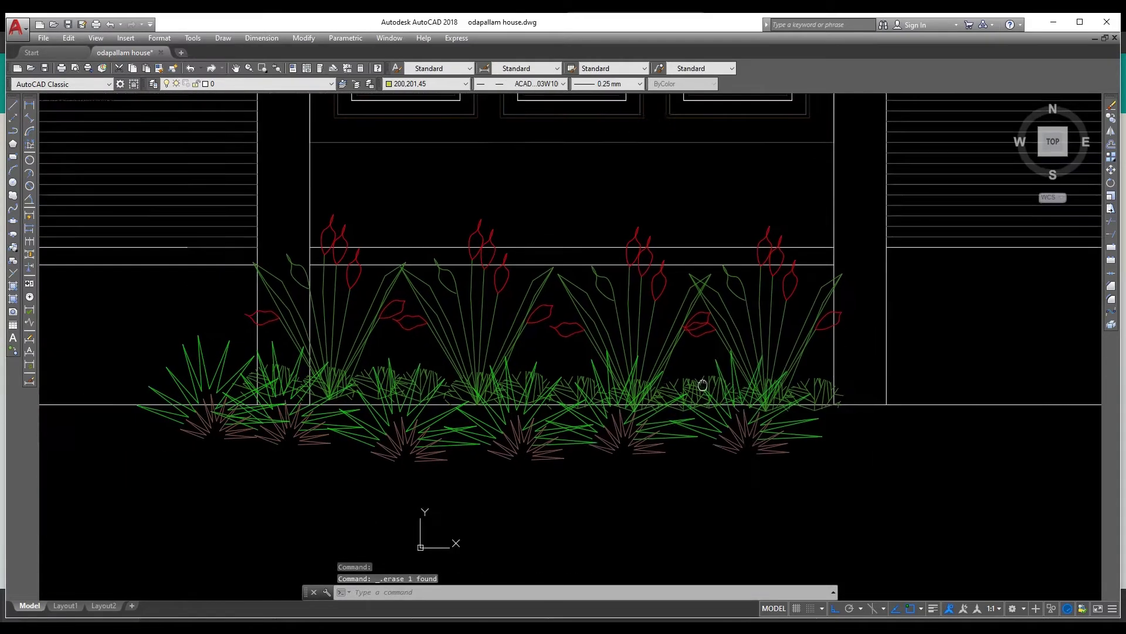
{"action": "left_click", "coordinate": [763, 364]}
{"action": "key", "text": "Delete"}
{"action": "left_click", "coordinate": [646, 422]}
{"action": "key", "text": "Delete"}
{"action": "left_click", "coordinate": [352, 352]}
{"action": "key", "text": "Delete"}
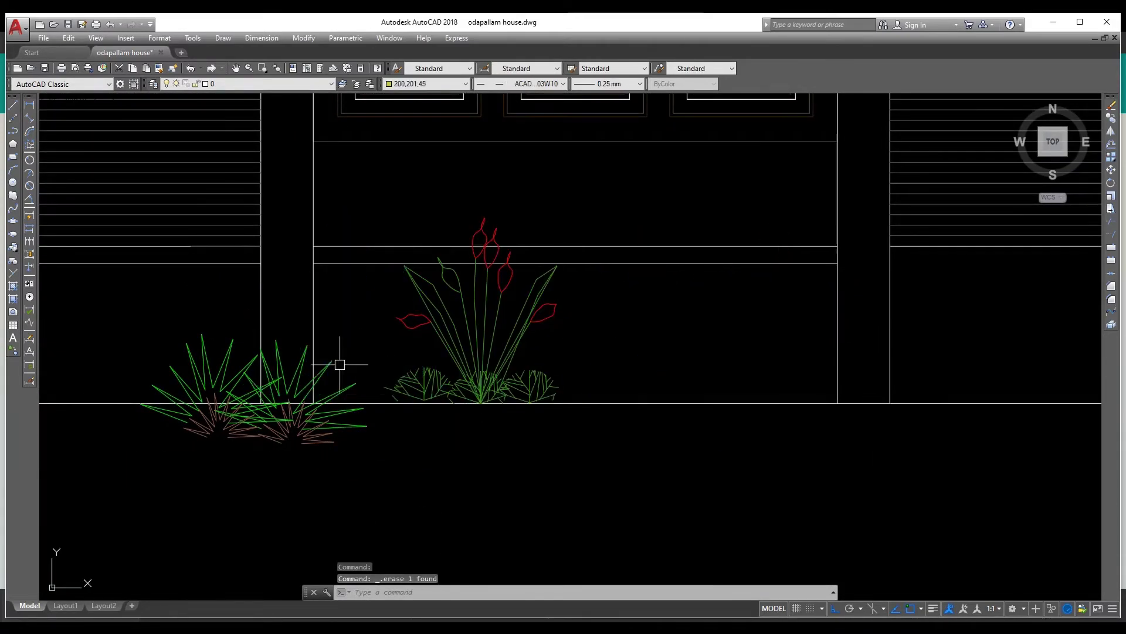
{"action": "key", "text": "Delete"}
{"action": "scroll", "coordinate": [410, 376], "scroll_direction": "down", "scroll_amount": 3}
{"action": "key", "text": "Delete"}
{"action": "scroll", "coordinate": [635, 333], "scroll_direction": "up", "scroll_amount": 2}
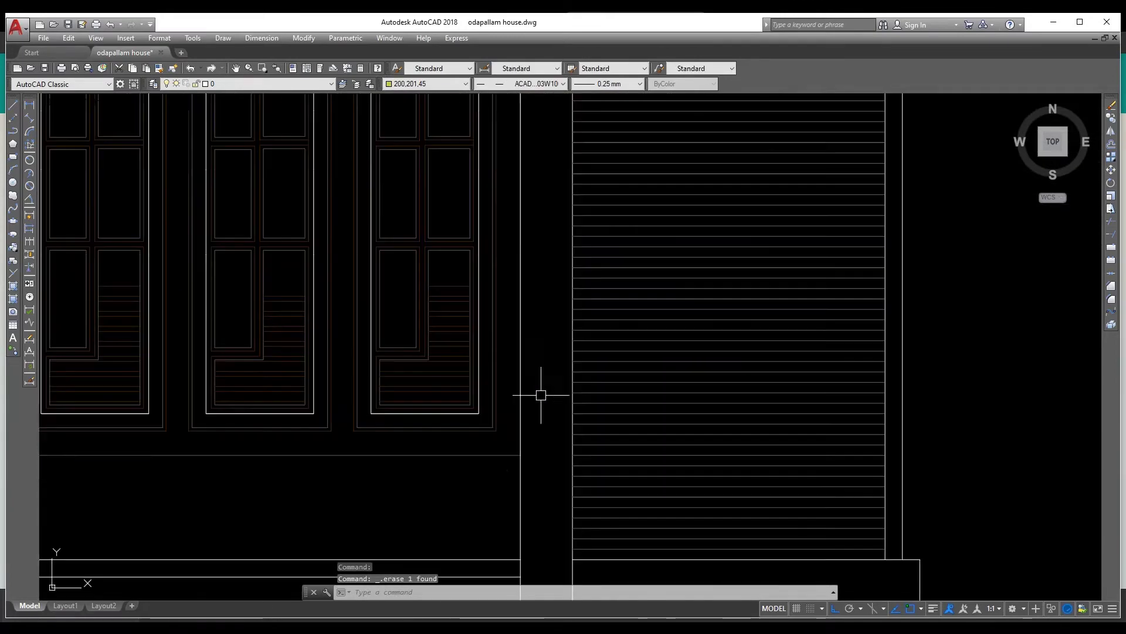
- Crossing-select and erase the central windows
{"action": "scroll", "coordinate": [540, 395], "scroll_direction": "down", "scroll_amount": 1}
{"action": "left_click", "coordinate": [503, 427]}
{"action": "scroll", "coordinate": [465, 389], "scroll_direction": "down", "scroll_amount": 1}
{"action": "scroll", "coordinate": [427, 252], "scroll_direction": "up", "scroll_amount": 2}
{"action": "left_click", "coordinate": [388, 203]}
{"action": "key", "text": "Delete"}
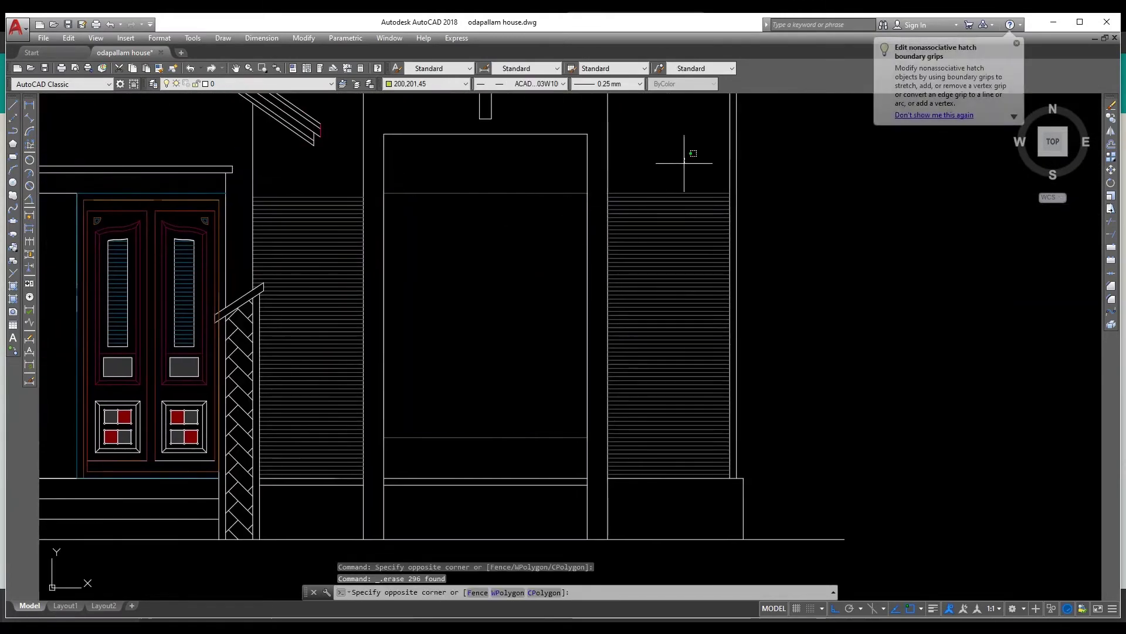
- Erase the hatch strips and the line beneath them beside the door
{"action": "left_click", "coordinate": [688, 154]}
{"action": "left_click", "coordinate": [649, 478]}
{"action": "key", "text": "Delete"}
{"action": "middle_click_drag", "start_coordinate": [478, 452], "coordinate": [773, 454]}
{"action": "scroll", "coordinate": [639, 487], "scroll_direction": "up", "scroll_amount": 2}
{"action": "left_click", "coordinate": [602, 471]}
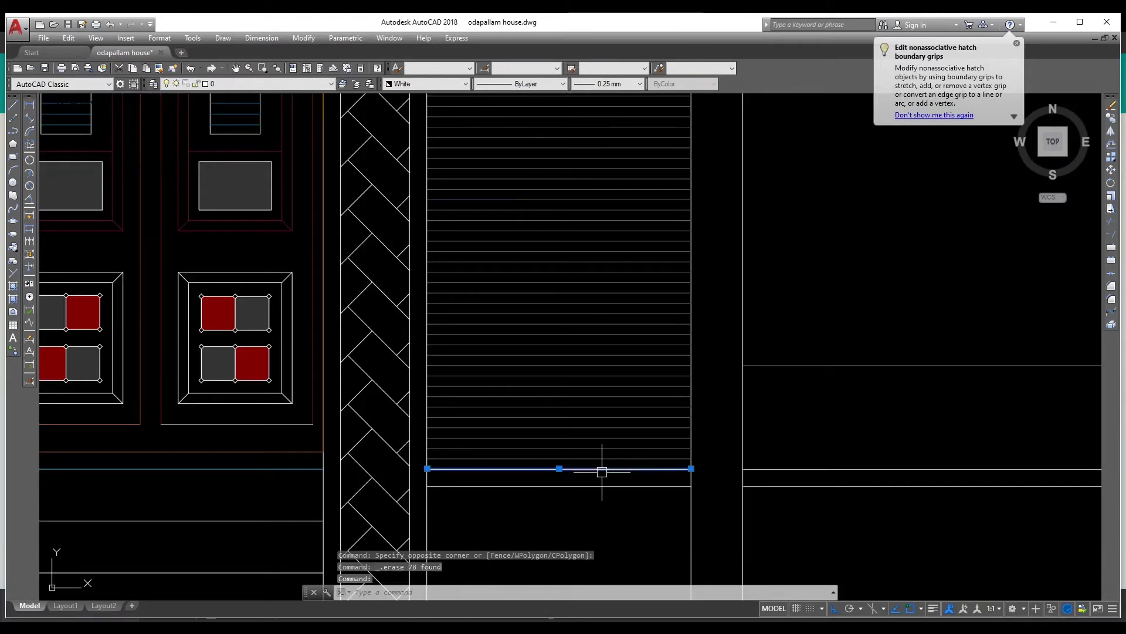
{"action": "left_click", "coordinate": [656, 462]}
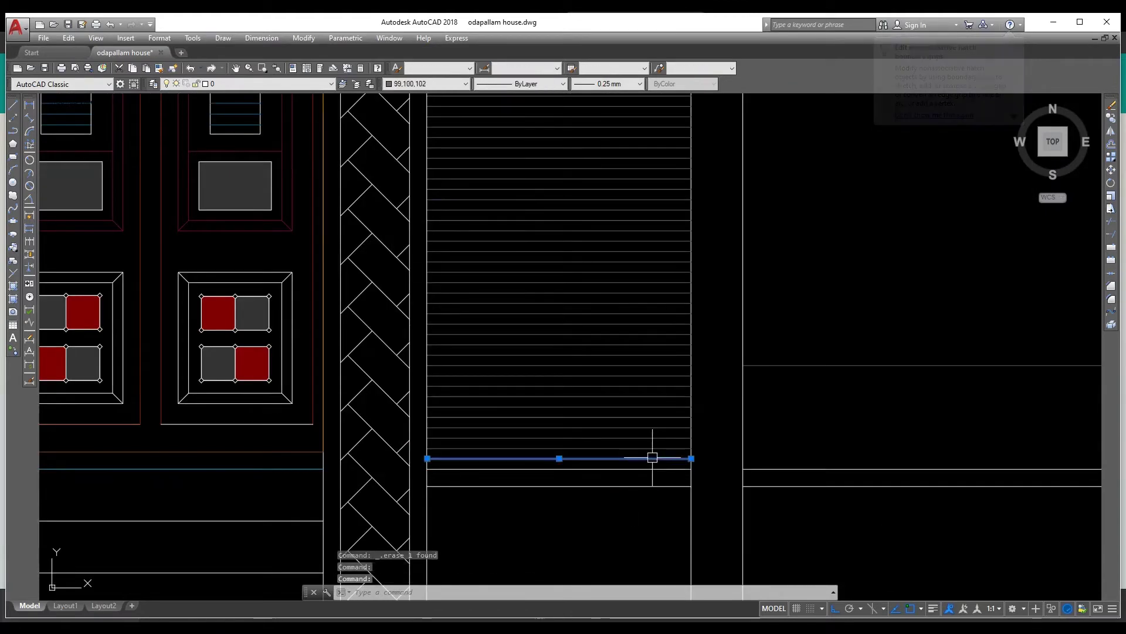
{"action": "left_click", "coordinate": [652, 435]}
{"action": "scroll", "coordinate": [584, 207], "scroll_direction": "down", "scroll_amount": 3}
{"action": "left_click", "coordinate": [566, 121]}
{"action": "key", "text": "Delete"}
- Erase both zig-zag hatch columns
{"action": "scroll", "coordinate": [539, 261], "scroll_direction": "up", "scroll_amount": 5}
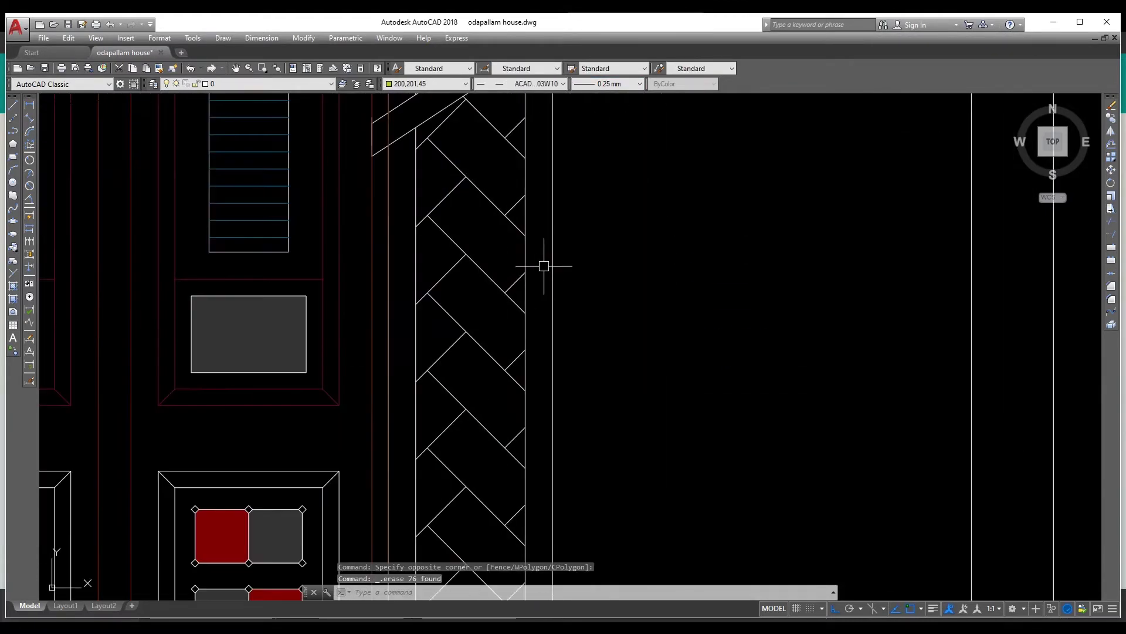
{"action": "left_click", "coordinate": [536, 262]}
{"action": "left_click", "coordinate": [423, 201]}
{"action": "key", "text": "Delete"}
- Crossing-select and erase the right door's detailing
{"action": "scroll", "coordinate": [611, 276], "scroll_direction": "down", "scroll_amount": 4}
{"action": "scroll", "coordinate": [628, 123], "scroll_direction": "up", "scroll_amount": 2}
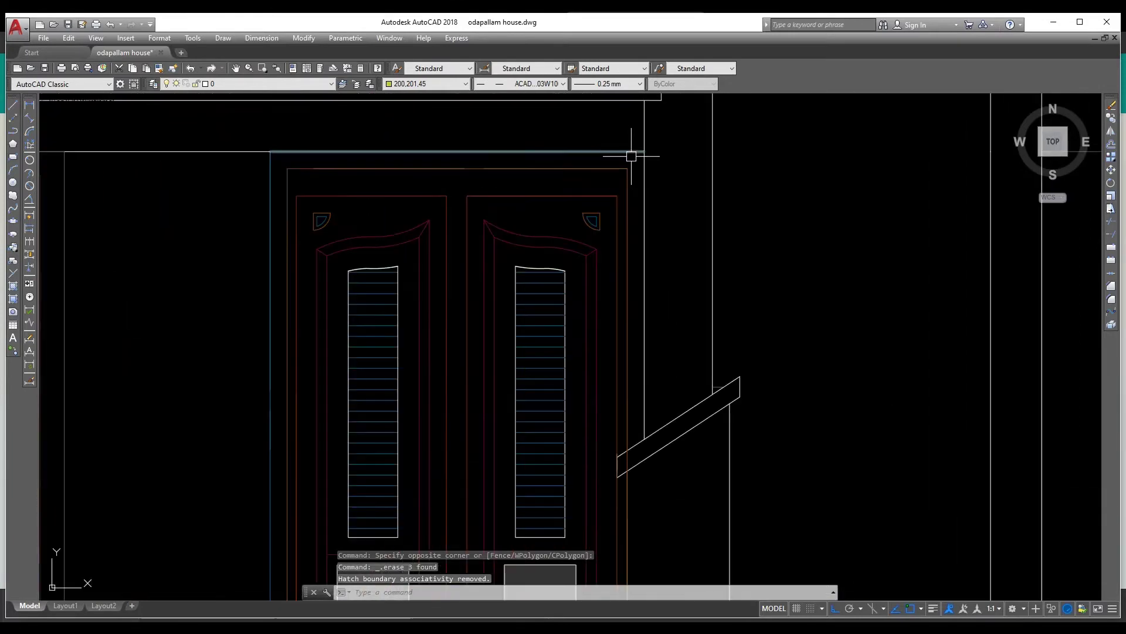
{"action": "left_click", "coordinate": [634, 156]}
{"action": "left_click", "coordinate": [473, 378]}
{"action": "key", "text": "Delete"}
- Select leftover lines beside the door's diagonal, then cancel the unfinished selection
{"action": "left_click", "coordinate": [620, 418]}
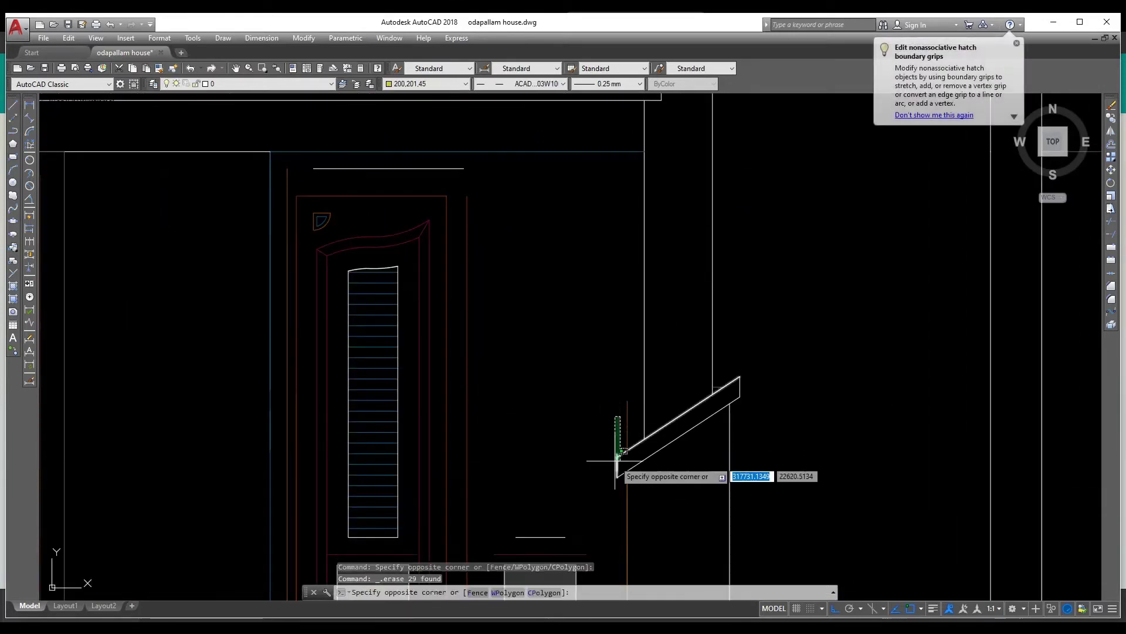
{"action": "scroll", "coordinate": [627, 463], "scroll_direction": "up", "scroll_amount": 4}
{"action": "left_click", "coordinate": [637, 432]}
{"action": "scroll", "coordinate": [607, 479], "scroll_direction": "down", "scroll_amount": 3}
{"action": "left_click", "coordinate": [552, 405]}
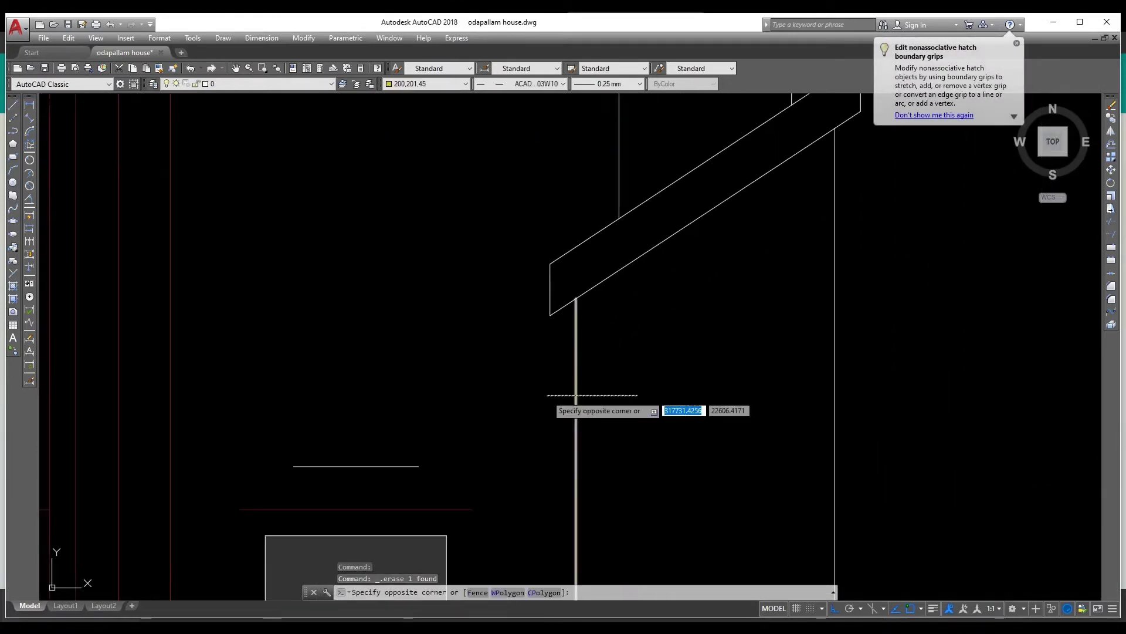
{"action": "scroll", "coordinate": [699, 427], "scroll_direction": "down", "scroll_amount": 2}
{"action": "key", "text": "Escape"}
{"action": "scroll", "coordinate": [634, 563], "scroll_direction": "up", "scroll_amount": 3}
- Erase the front door details with a crossing window
{"action": "middle_click_drag", "start_coordinate": [634, 563], "coordinate": [671, 460]}
{"action": "left_click", "coordinate": [671, 460]}
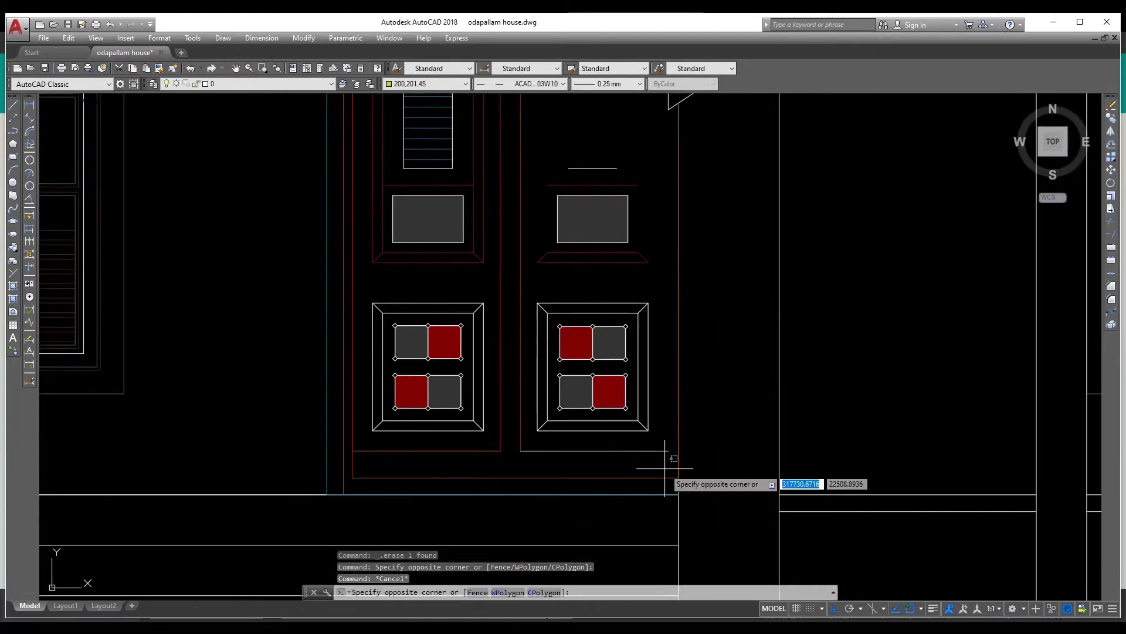
{"action": "scroll", "coordinate": [616, 448], "scroll_direction": "down", "scroll_amount": 2}
{"action": "left_click", "coordinate": [622, 469]}
{"action": "scroll", "coordinate": [622, 468], "scroll_direction": "down", "scroll_amount": 2}
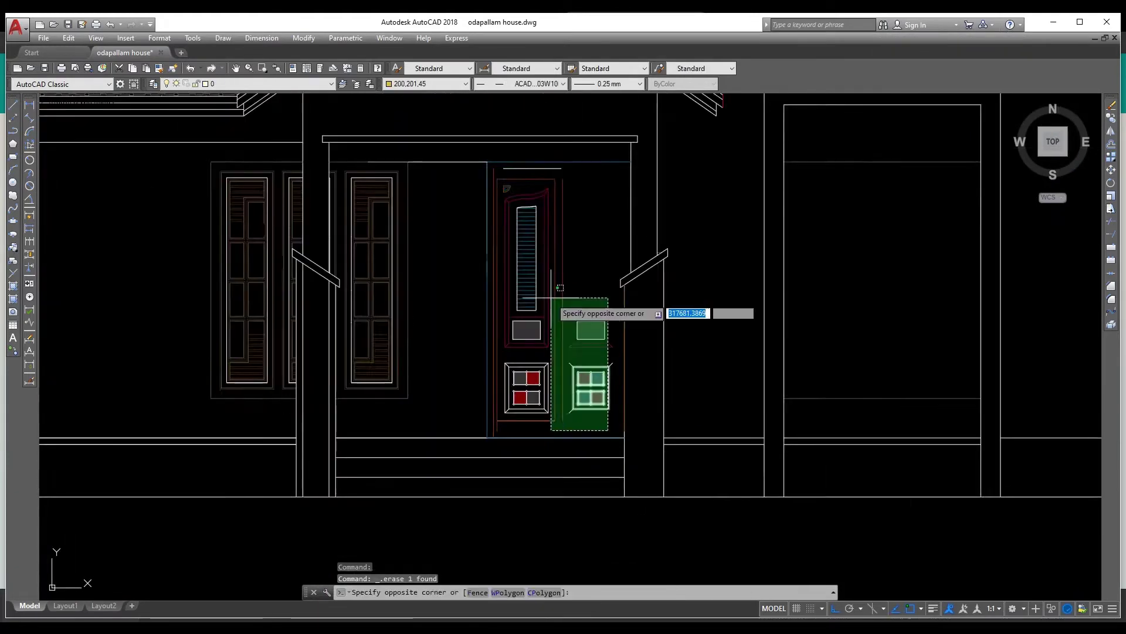
{"action": "middle_click_drag", "start_coordinate": [516, 164], "coordinate": [516, 290]}
{"action": "left_click", "coordinate": [505, 283]}
{"action": "key", "text": "Delete"}
- Erase the door and the middle door's inner details
{"action": "left_click", "coordinate": [579, 304]}
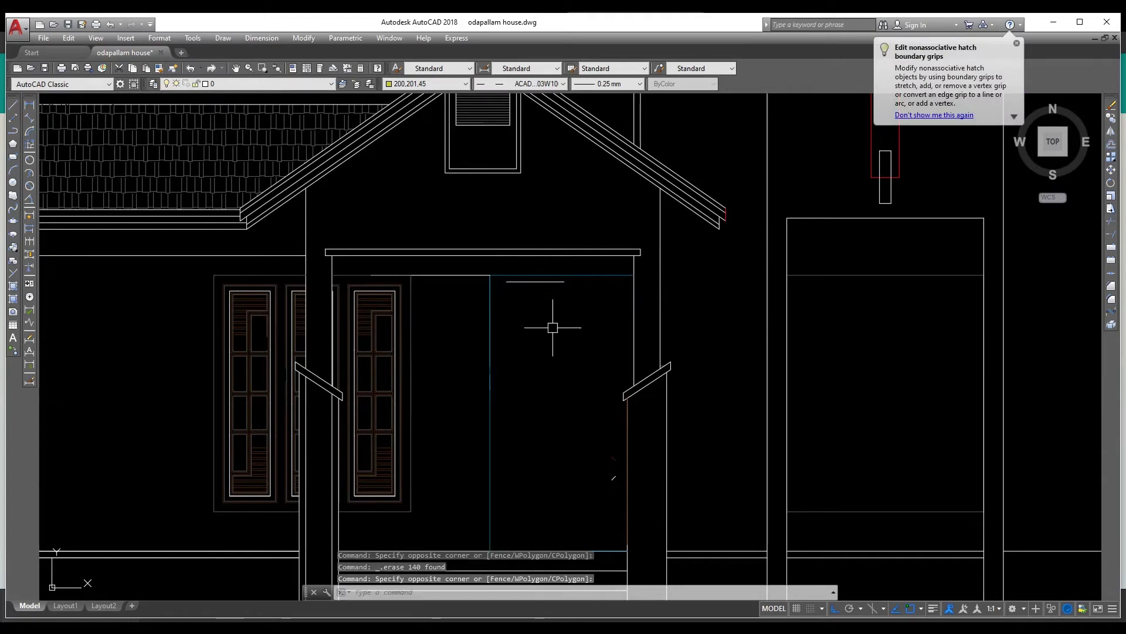
{"action": "left_click", "coordinate": [576, 422]}
{"action": "left_click", "coordinate": [656, 503]}
{"action": "key", "text": "Delete"}
{"action": "scroll", "coordinate": [543, 465], "scroll_direction": "up", "scroll_amount": 3}
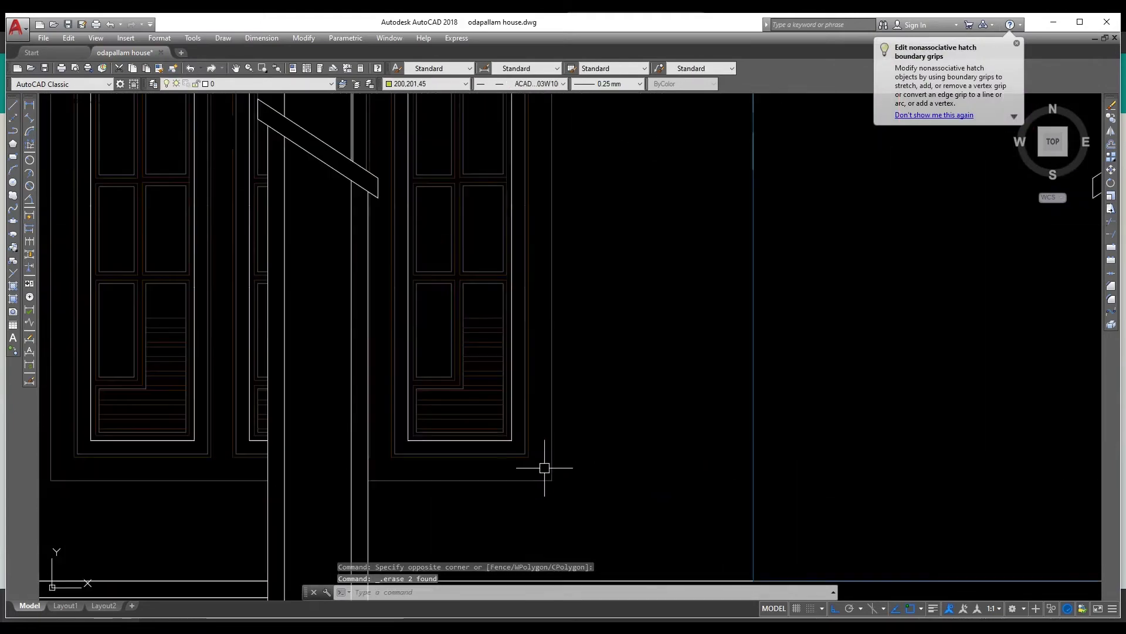
{"action": "scroll", "coordinate": [516, 281], "scroll_direction": "down", "scroll_amount": 1}
{"action": "left_click", "coordinate": [517, 281]}
{"action": "left_click", "coordinate": [442, 114]}
{"action": "key", "text": "Delete"}
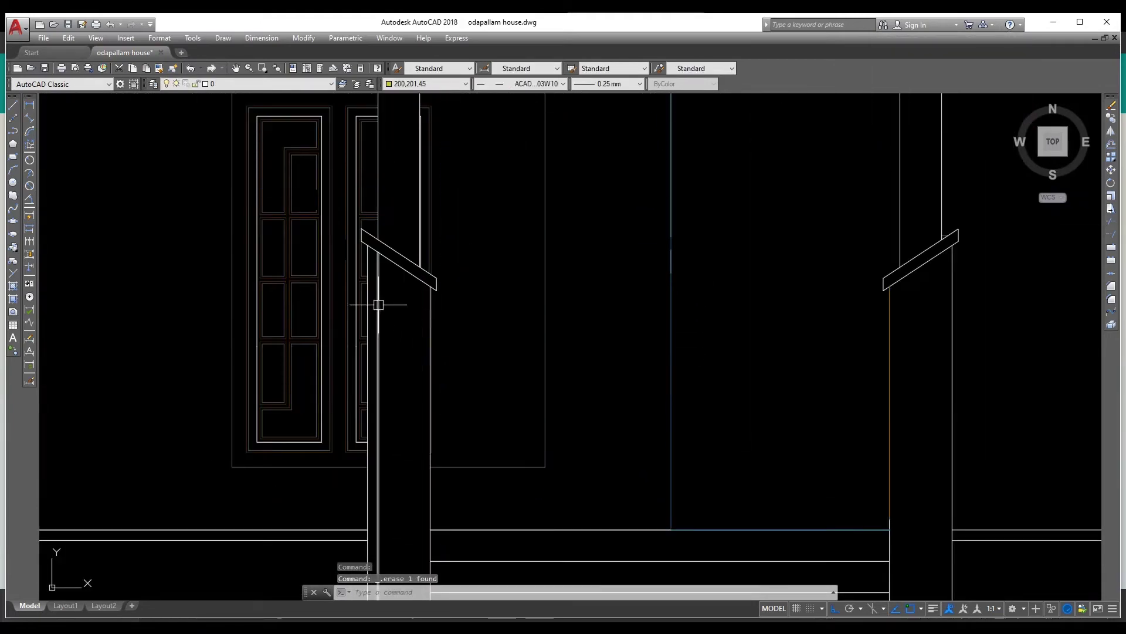
- Erase the two vertical lines and the door detail below the roof
{"action": "middle_click_drag", "start_coordinate": [378, 304], "coordinate": [522, 415]}
{"action": "left_click", "coordinate": [548, 210]}
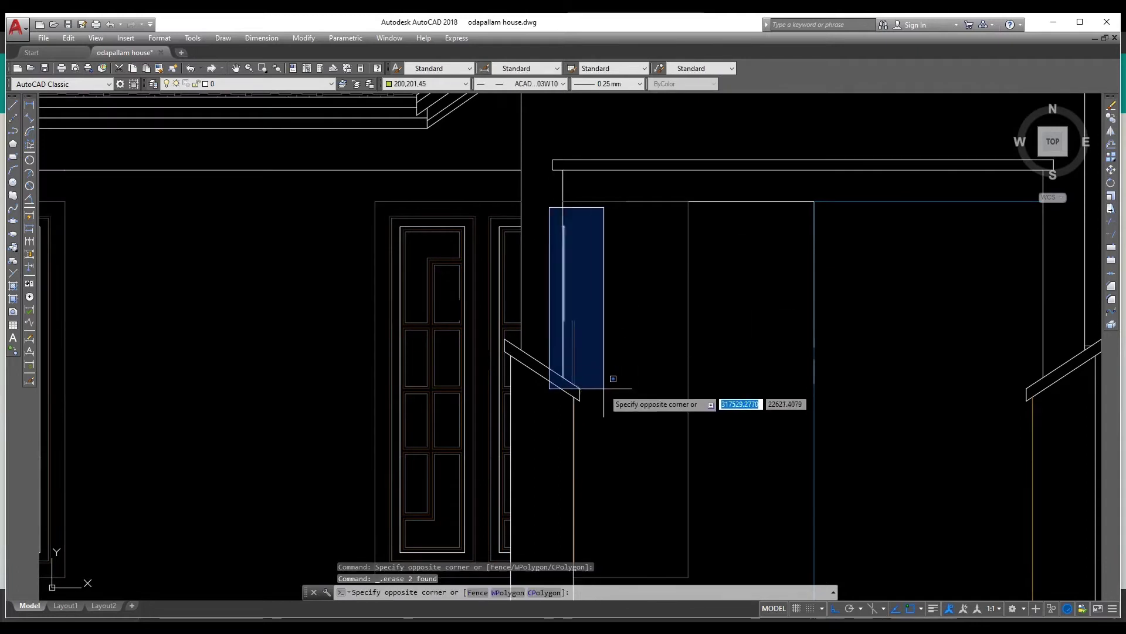
{"action": "left_click", "coordinate": [594, 389]}
{"action": "scroll", "coordinate": [494, 468], "scroll_direction": "up", "scroll_amount": 3}
{"action": "scroll", "coordinate": [553, 428], "scroll_direction": "down", "scroll_amount": 3}
{"action": "left_click", "coordinate": [569, 444]}
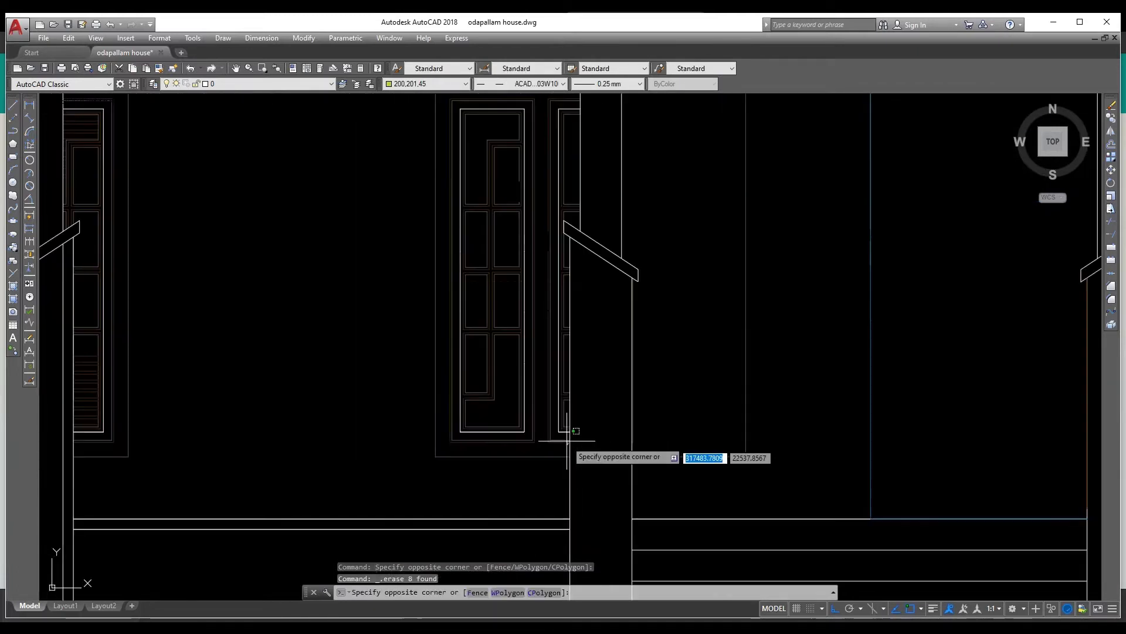
{"action": "scroll", "coordinate": [521, 390], "scroll_direction": "down", "scroll_amount": 5}
{"action": "scroll", "coordinate": [579, 376], "scroll_direction": "up", "scroll_amount": 5}
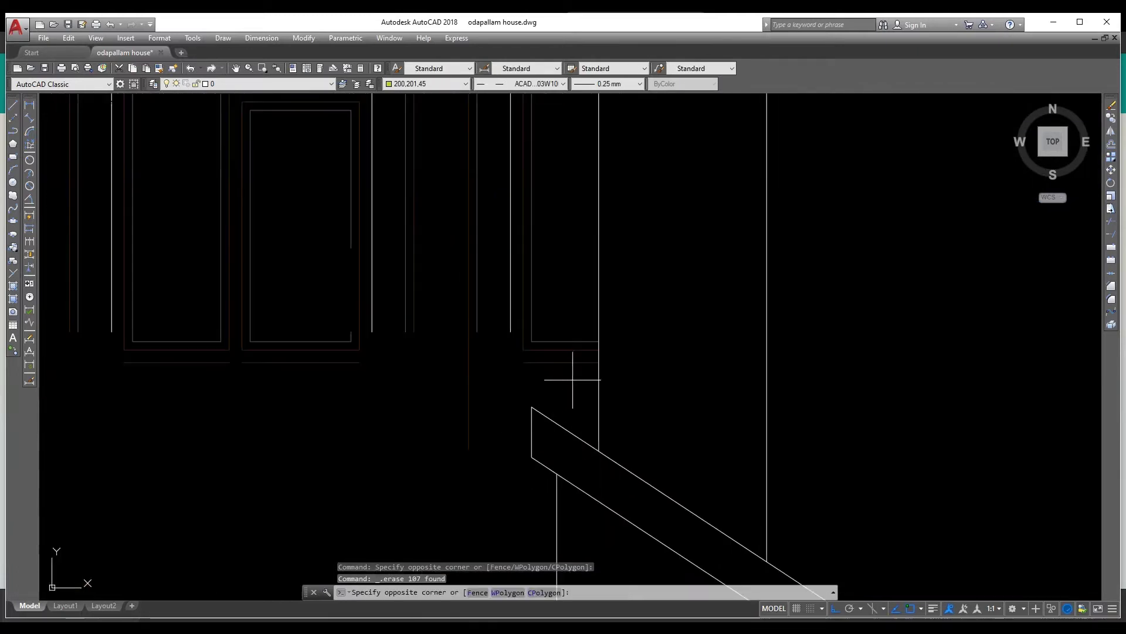
{"action": "scroll", "coordinate": [420, 244], "scroll_direction": "down", "scroll_amount": 5}
{"action": "left_click", "coordinate": [427, 249]}
{"action": "key", "text": "Delete"}
- Erase the door hatch and the remaining door parts
{"action": "middle_click_drag", "start_coordinate": [825, 355], "coordinate": [690, 402]}
{"action": "scroll", "coordinate": [616, 453], "scroll_direction": "down", "scroll_amount": 5}
{"action": "scroll", "coordinate": [673, 485], "scroll_direction": "up", "scroll_amount": 8}
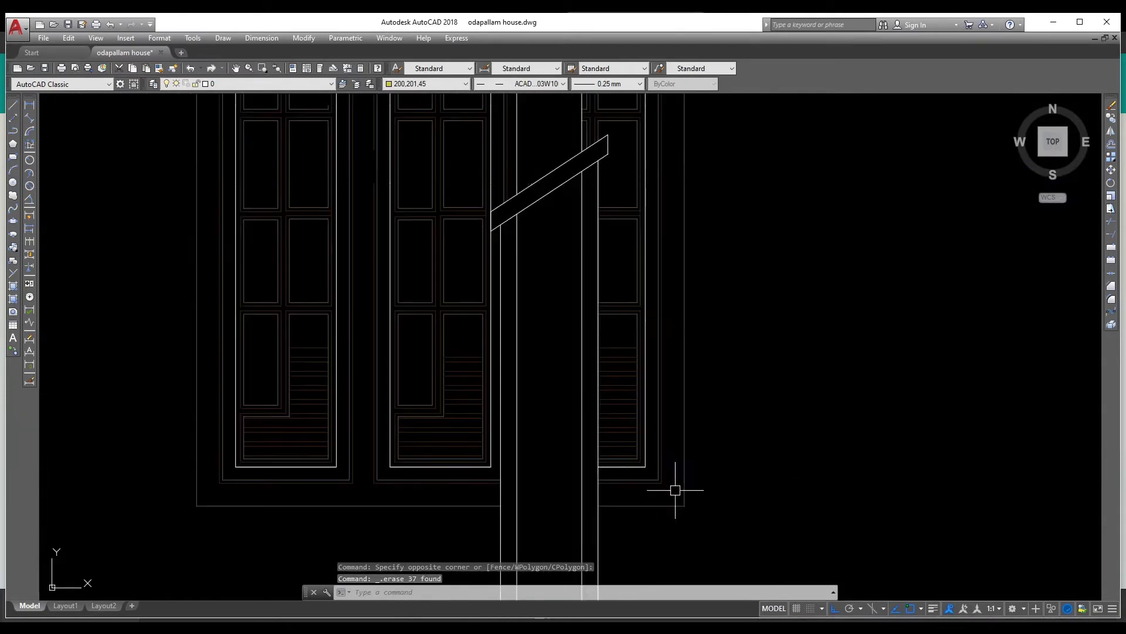
{"action": "left_click", "coordinate": [674, 485]}
{"action": "key", "text": "Delete"}
{"action": "middle_click_drag", "start_coordinate": [481, 430], "coordinate": [672, 386]}
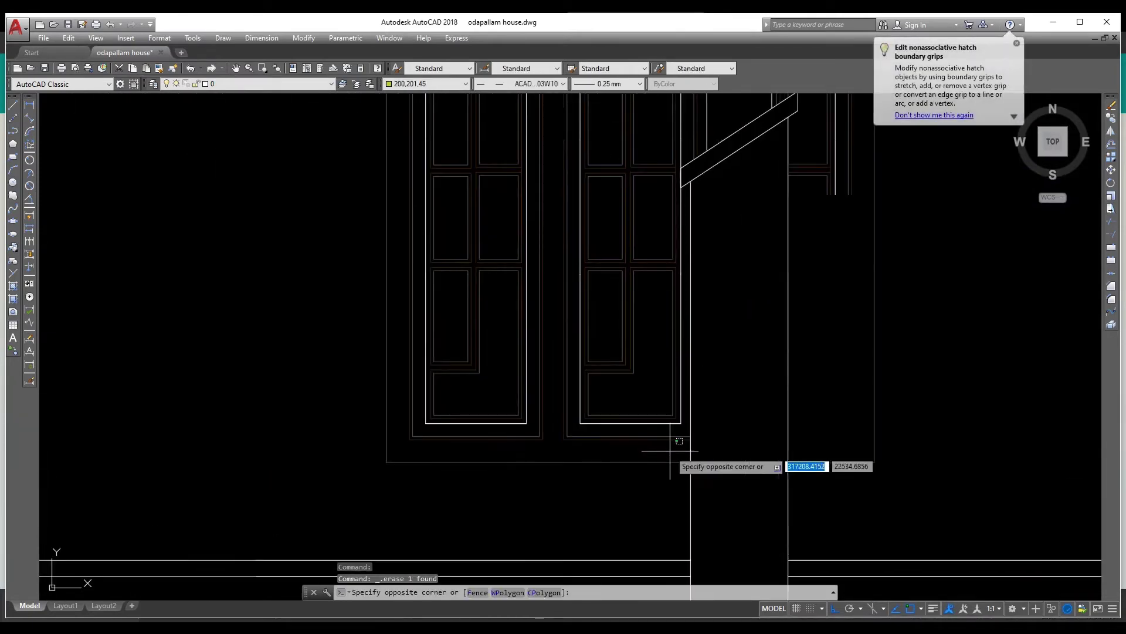
{"action": "scroll", "coordinate": [670, 450], "scroll_direction": "down", "scroll_amount": 4}
{"action": "left_click", "coordinate": [564, 234]}
{"action": "key", "text": "Delete"}
- Erase the small fragments near the board
{"action": "scroll", "coordinate": [613, 214], "scroll_direction": "up", "scroll_amount": 3}
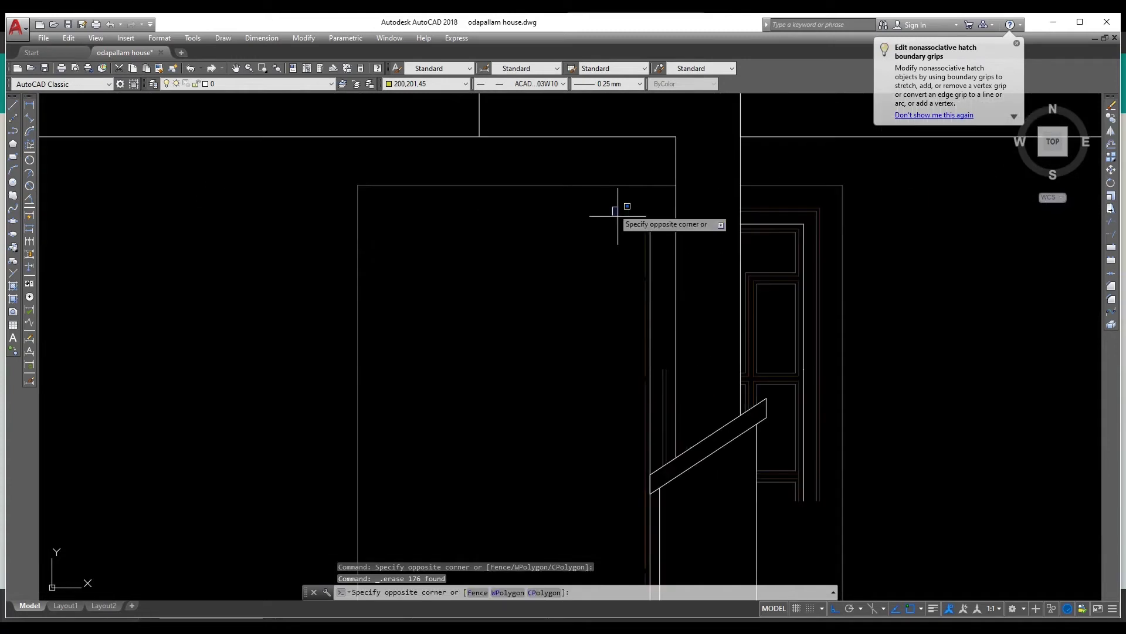
{"action": "scroll", "coordinate": [669, 442], "scroll_direction": "up", "scroll_amount": 3}
{"action": "scroll", "coordinate": [663, 452], "scroll_direction": "down", "scroll_amount": 3}
{"action": "scroll", "coordinate": [629, 355], "scroll_direction": "up", "scroll_amount": 3}
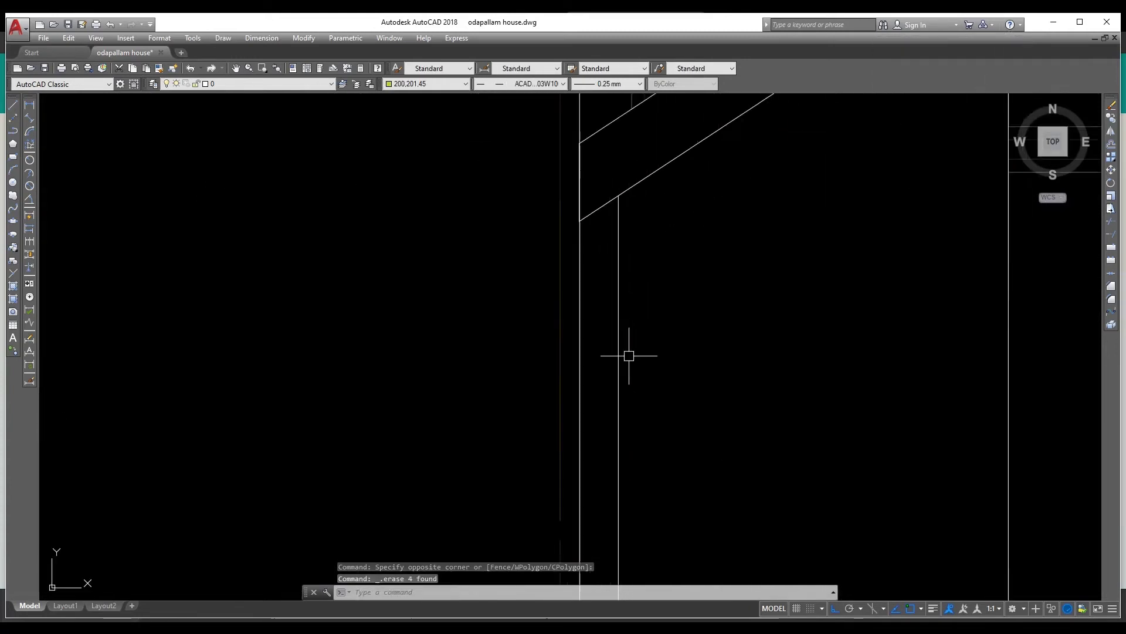
{"action": "scroll", "coordinate": [616, 244], "scroll_direction": "down", "scroll_amount": 3}
{"action": "scroll", "coordinate": [604, 369], "scroll_direction": "up", "scroll_amount": 4}
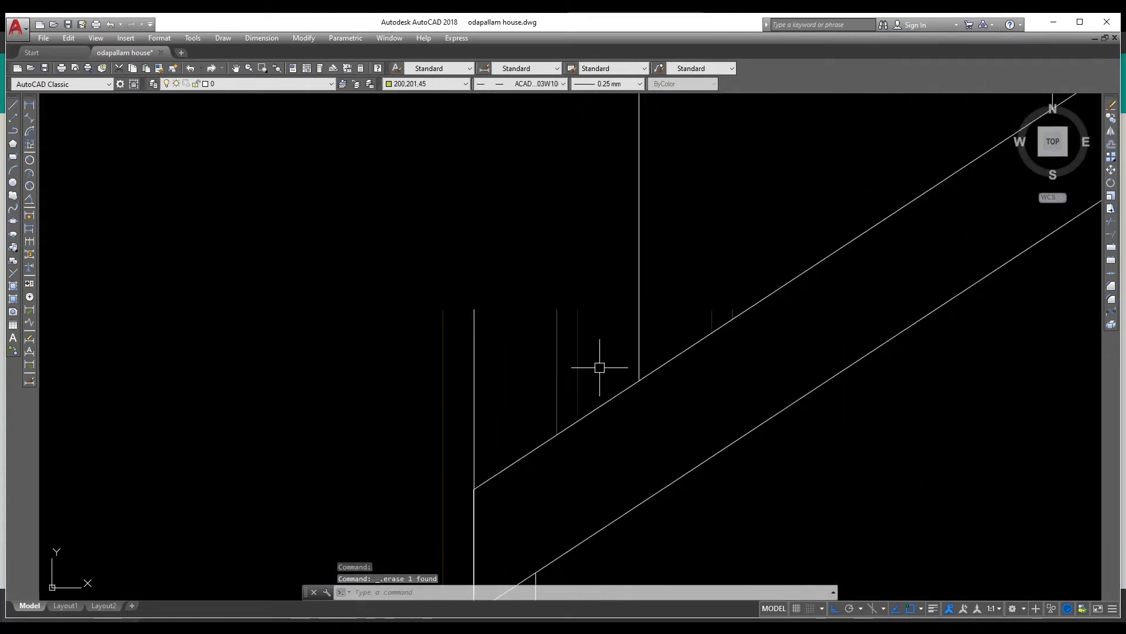
{"action": "scroll", "coordinate": [584, 292], "scroll_direction": "down", "scroll_amount": 3}
{"action": "scroll", "coordinate": [584, 292], "scroll_direction": "up", "scroll_amount": 3}
{"action": "scroll", "coordinate": [604, 402], "scroll_direction": "down", "scroll_amount": 3}
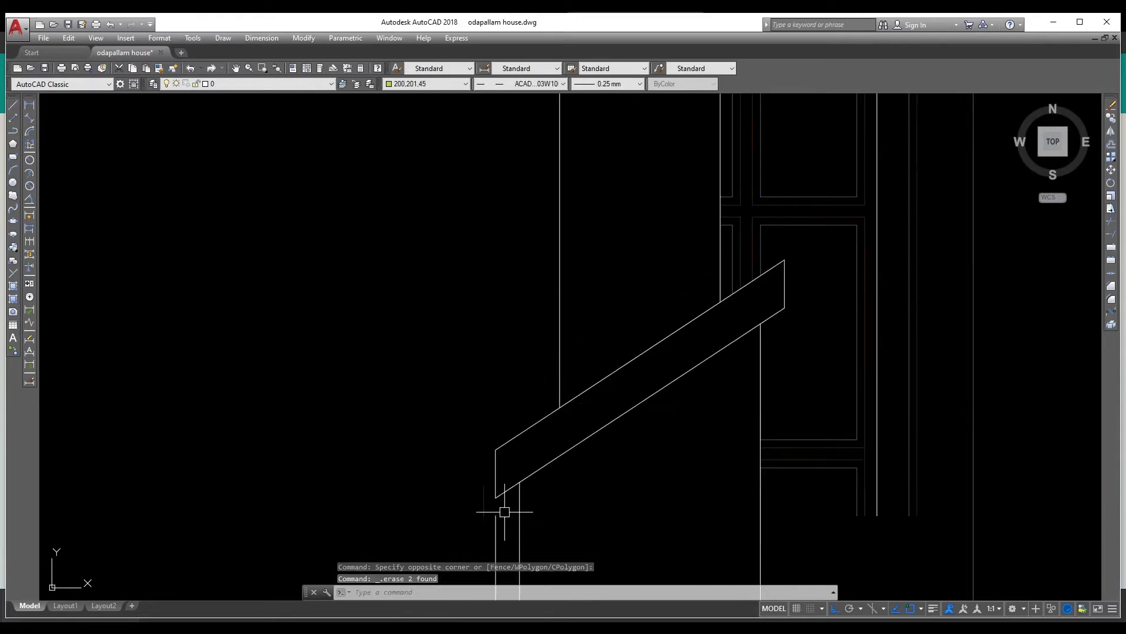
{"action": "scroll", "coordinate": [503, 503], "scroll_direction": "up", "scroll_amount": 3}
{"action": "left_click", "coordinate": [553, 390]}
{"action": "key", "text": "Delete"}
- Erase the door panels with a selection window
{"action": "scroll", "coordinate": [533, 321], "scroll_direction": "down", "scroll_amount": 2}
{"action": "scroll", "coordinate": [533, 321], "scroll_direction": "down", "scroll_amount": 4}
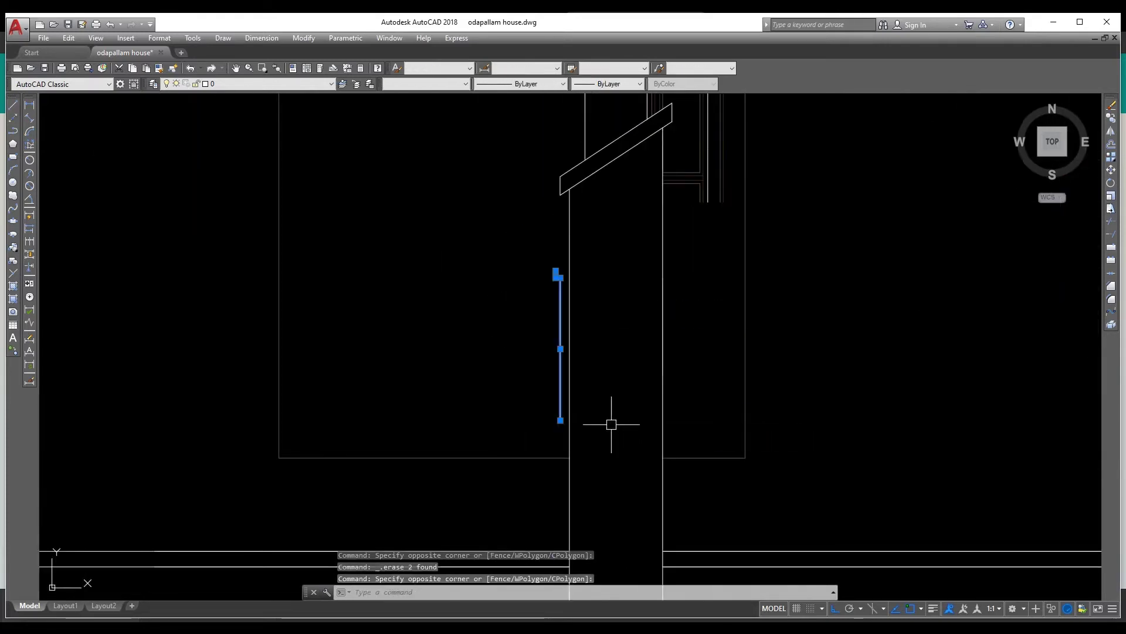
{"action": "scroll", "coordinate": [625, 472], "scroll_direction": "up", "scroll_amount": 2}
{"action": "scroll", "coordinate": [592, 400], "scroll_direction": "up", "scroll_amount": 2}
{"action": "scroll", "coordinate": [591, 465], "scroll_direction": "down", "scroll_amount": 2}
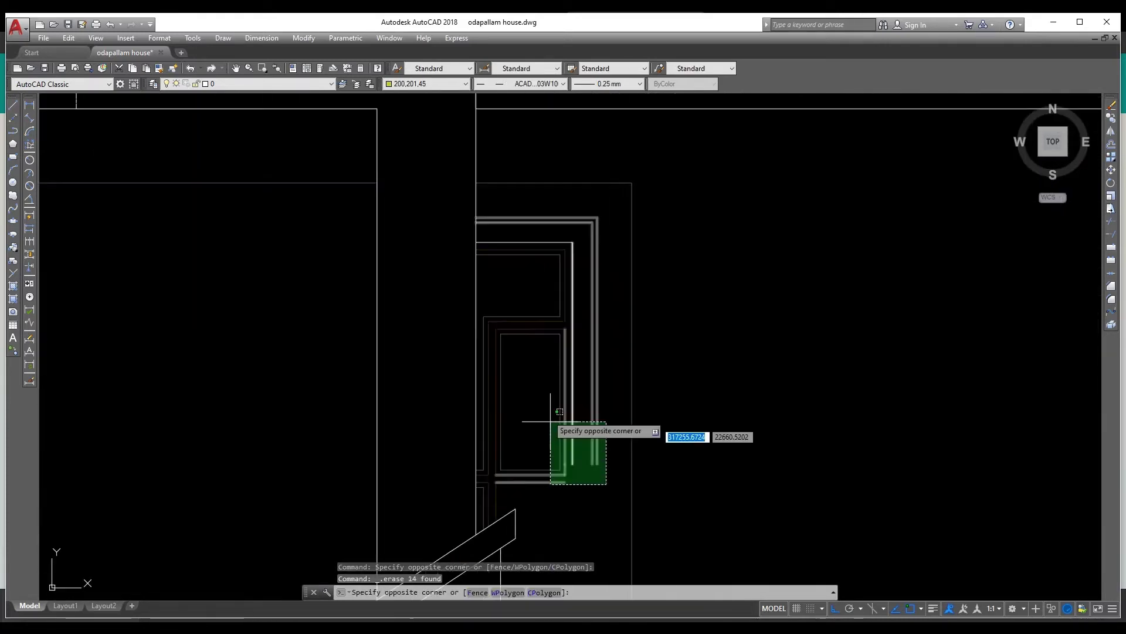
{"action": "left_click", "coordinate": [493, 239]}
{"action": "key", "text": "Delete"}
- Erase seven leftover objects and two stray lines
{"action": "left_click", "coordinate": [442, 309]}
{"action": "left_click", "coordinate": [495, 540]}
{"action": "key", "text": "Delete"}
{"action": "scroll", "coordinate": [622, 312], "scroll_direction": "down", "scroll_amount": 3}
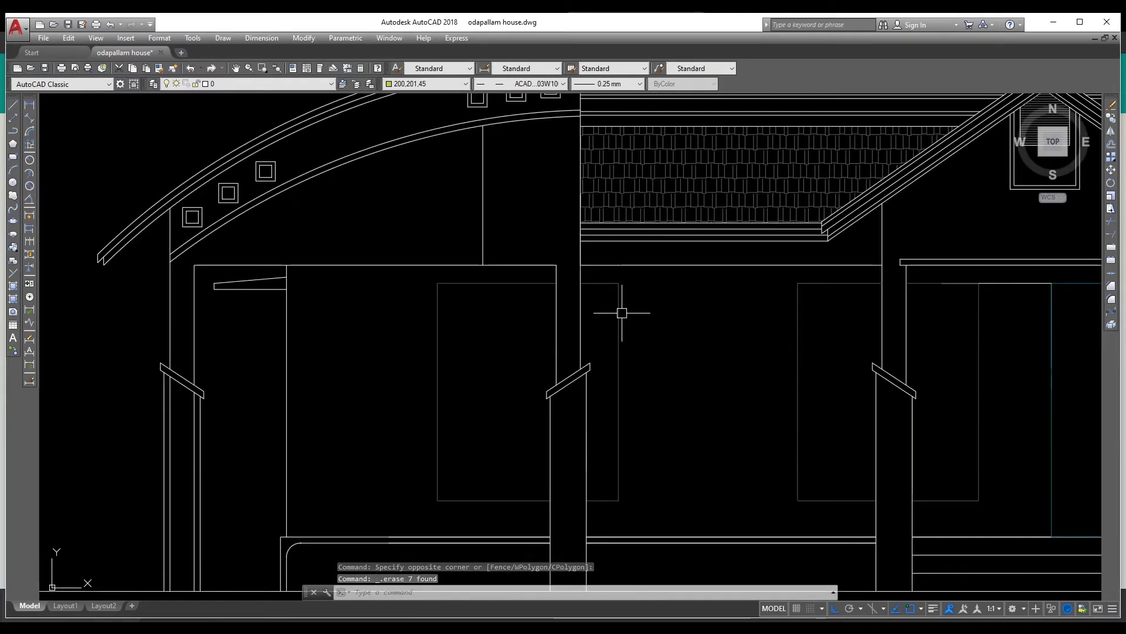
{"action": "scroll", "coordinate": [325, 425], "scroll_direction": "up", "scroll_amount": 3}
{"action": "left_click", "coordinate": [628, 452]}
{"action": "left_click", "coordinate": [520, 407]}
{"action": "key", "text": "Delete"}
- Erase three more stray lines from the elevation
{"action": "scroll", "coordinate": [498, 327], "scroll_direction": "down", "scroll_amount": 3}
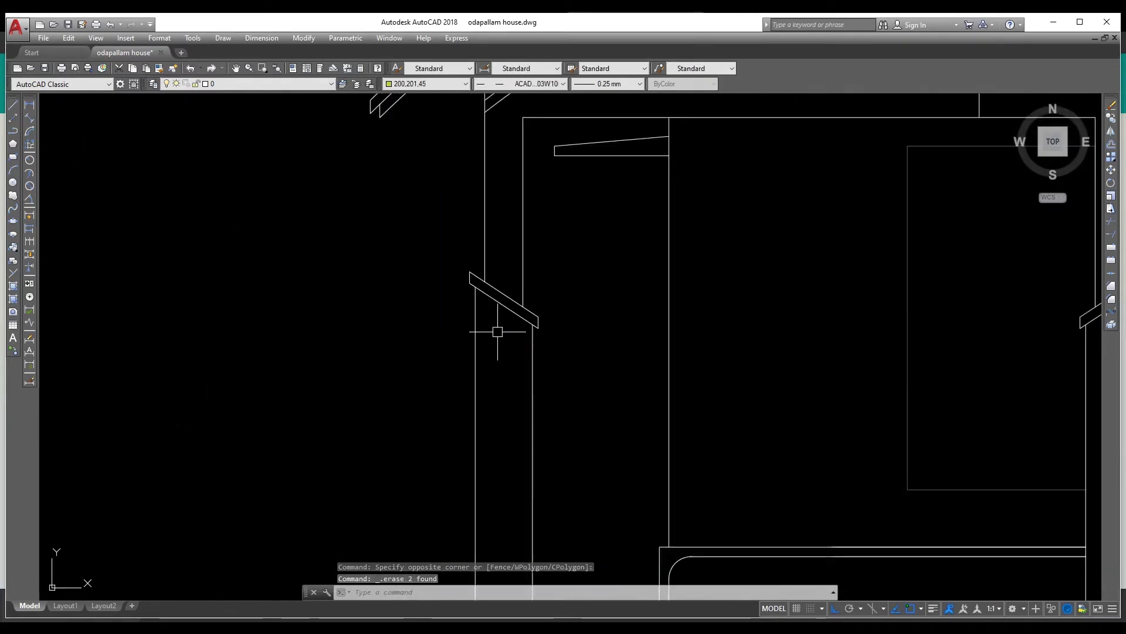
{"action": "scroll", "coordinate": [621, 411], "scroll_direction": "down", "scroll_amount": 1}
{"action": "scroll", "coordinate": [621, 412], "scroll_direction": "up", "scroll_amount": 3}
{"action": "left_click", "coordinate": [590, 410]}
{"action": "left_click", "coordinate": [352, 329]}
{"action": "key", "text": "Delete"}
{"action": "scroll", "coordinate": [503, 397], "scroll_direction": "down", "scroll_amount": 2}
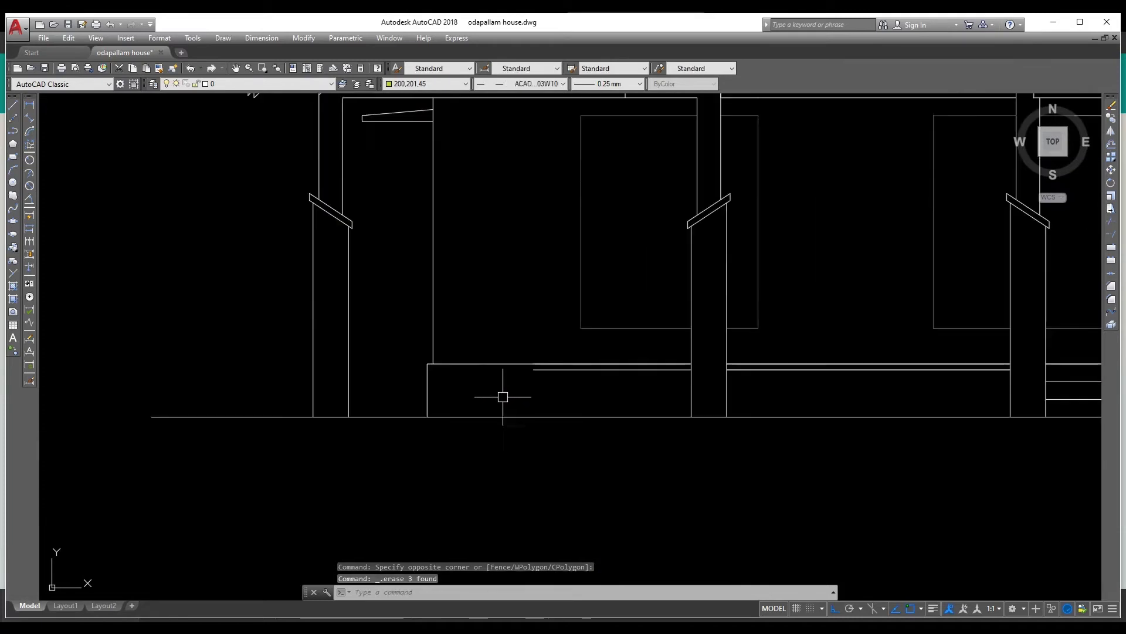
- Erase the extra line along the roof eave by the porch
{"action": "mouse_move", "coordinate": [908, 378]}
{"action": "middle_mouse_down"}
{"action": "mouse_move", "coordinate": [622, 382]}
{"action": "mouse_move", "coordinate": [543, 455]}
{"action": "middle_mouse_up"}
{"action": "scroll", "coordinate": [829, 452], "scroll_direction": "up", "scroll_amount": 1}
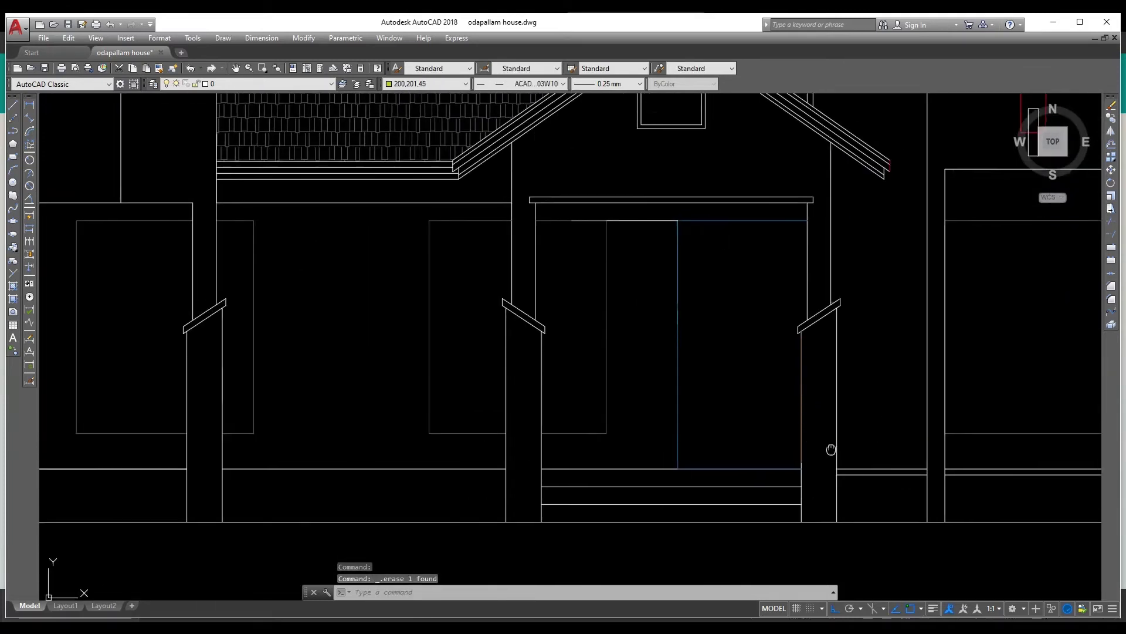
{"action": "middle_click_drag", "start_coordinate": [873, 528], "coordinate": [760, 488]}
{"action": "middle_click_drag", "start_coordinate": [751, 410], "coordinate": [692, 560]}
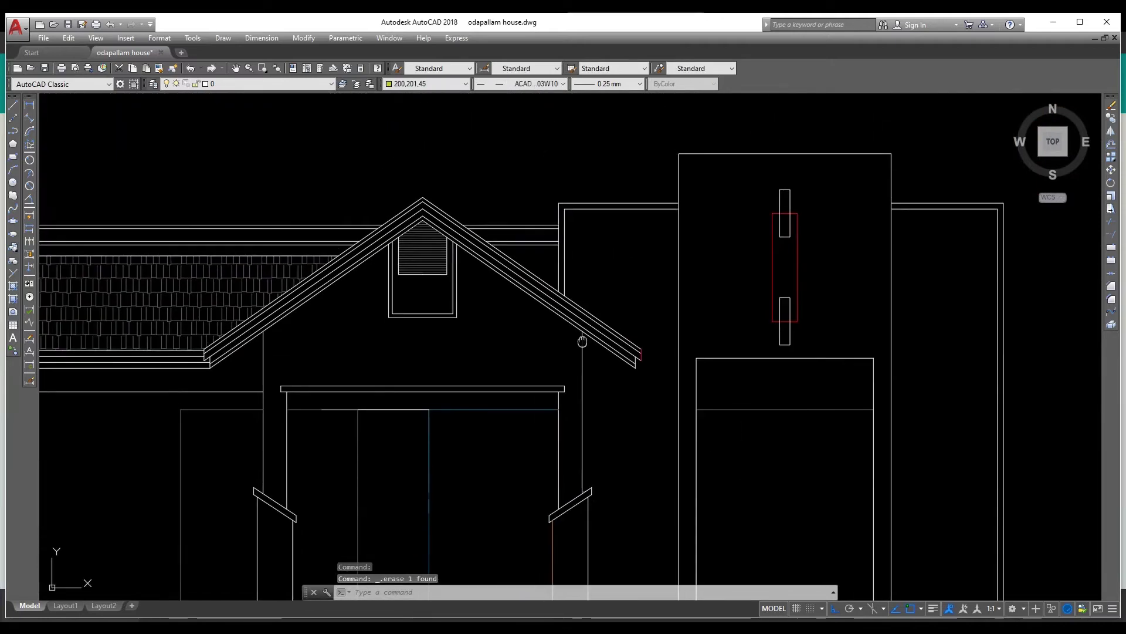
{"action": "scroll", "coordinate": [710, 397], "scroll_direction": "up", "scroll_amount": 3}
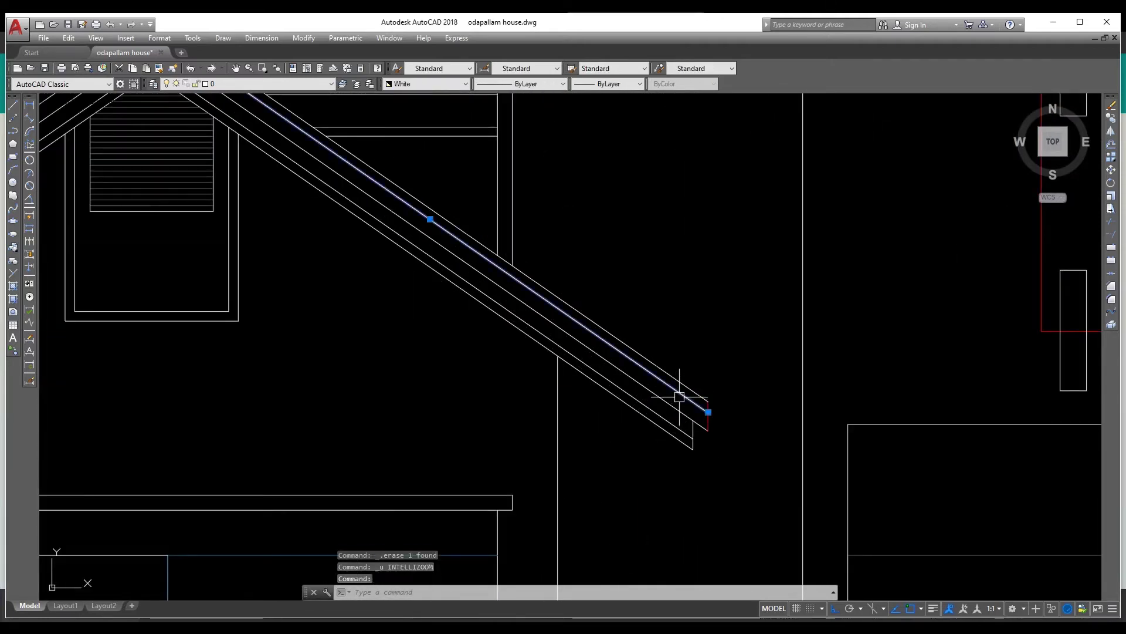
{"action": "left_click", "coordinate": [576, 244]}
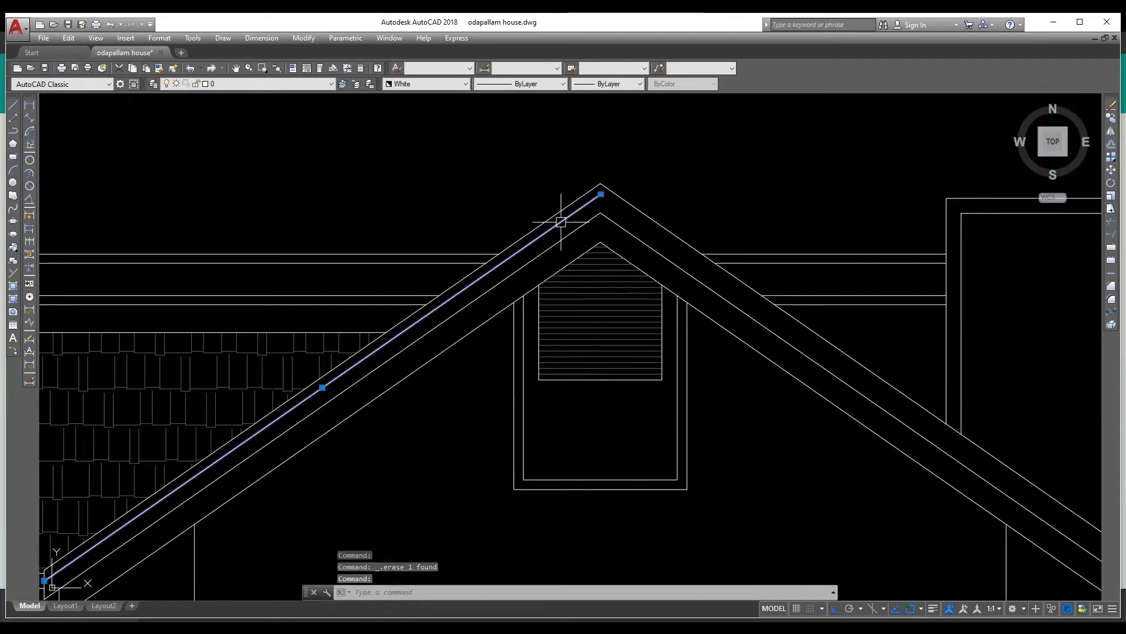
{"action": "key", "text": "Delete"}
- Erase the louver lines, the line under the roof peak, and a leftover facade line
{"action": "left_click", "coordinate": [621, 390]}
{"action": "scroll", "coordinate": [666, 382], "scroll_direction": "up", "scroll_amount": 3}
{"action": "left_click", "coordinate": [334, 205]}
{"action": "scroll", "coordinate": [335, 205], "scroll_direction": "down", "scroll_amount": 3}
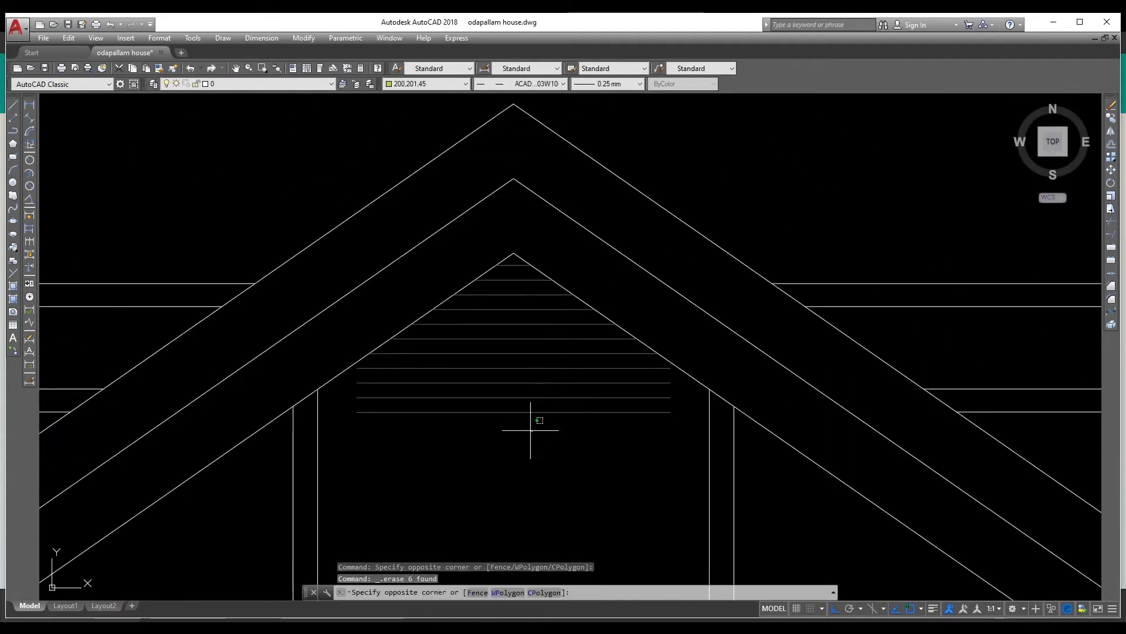
{"action": "scroll", "coordinate": [523, 276], "scroll_direction": "up", "scroll_amount": 2}
{"action": "left_click", "coordinate": [503, 252]}
{"action": "key", "text": "Delete"}
{"action": "scroll", "coordinate": [519, 300], "scroll_direction": "down", "scroll_amount": 3}
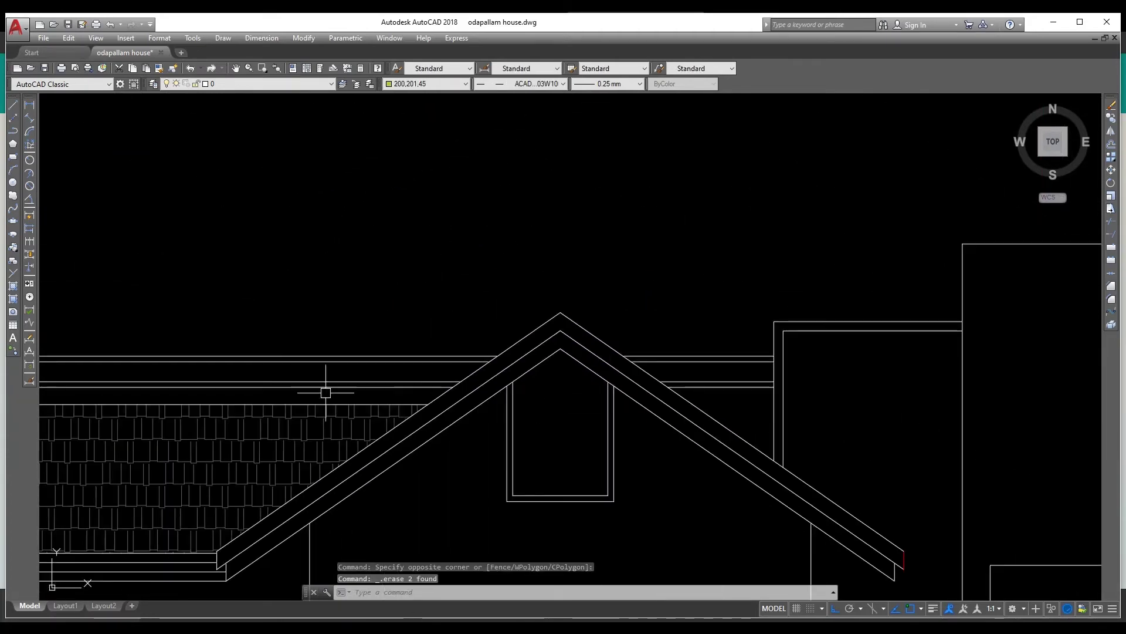
{"action": "left_click", "coordinate": [325, 390]}
{"action": "key", "text": "Delete"}
- Zoom out to show all plans and elevations centred in the view
{"action": "scroll", "coordinate": [515, 313], "scroll_direction": "down", "scroll_amount": 2}
{"action": "scroll", "coordinate": [406, 347], "scroll_direction": "down", "scroll_amount": 1}
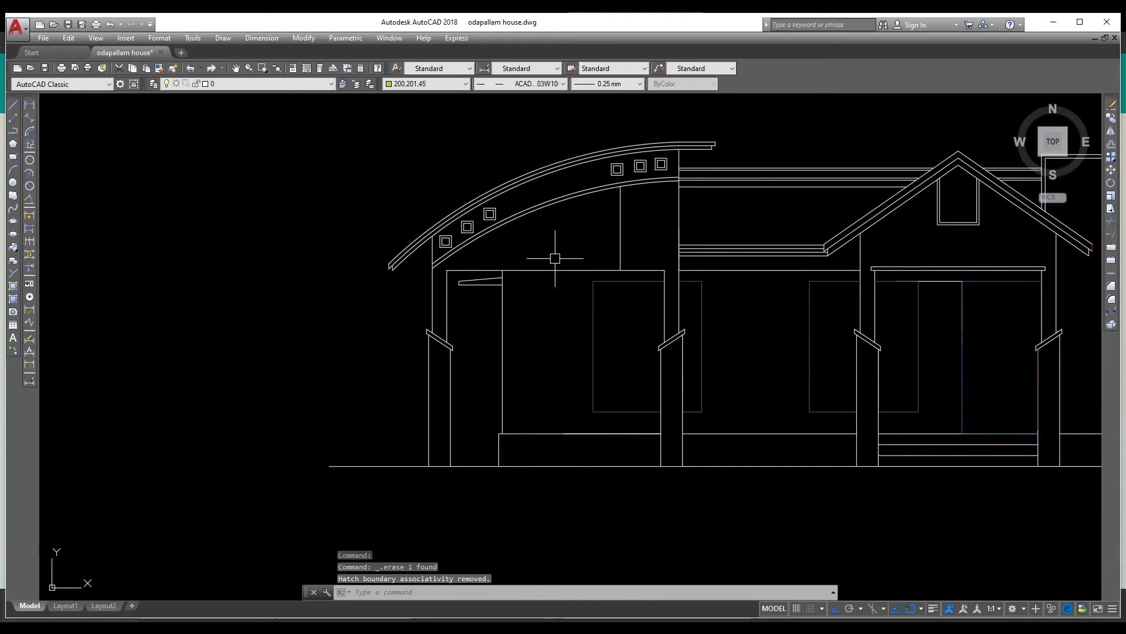
{"action": "scroll", "coordinate": [554, 252], "scroll_direction": "down", "scroll_amount": 3}
{"action": "middle_click_drag", "start_coordinate": [599, 395], "coordinate": [598, 244]}
{"action": "middle_click_drag", "start_coordinate": [476, 303], "coordinate": [769, 261]}
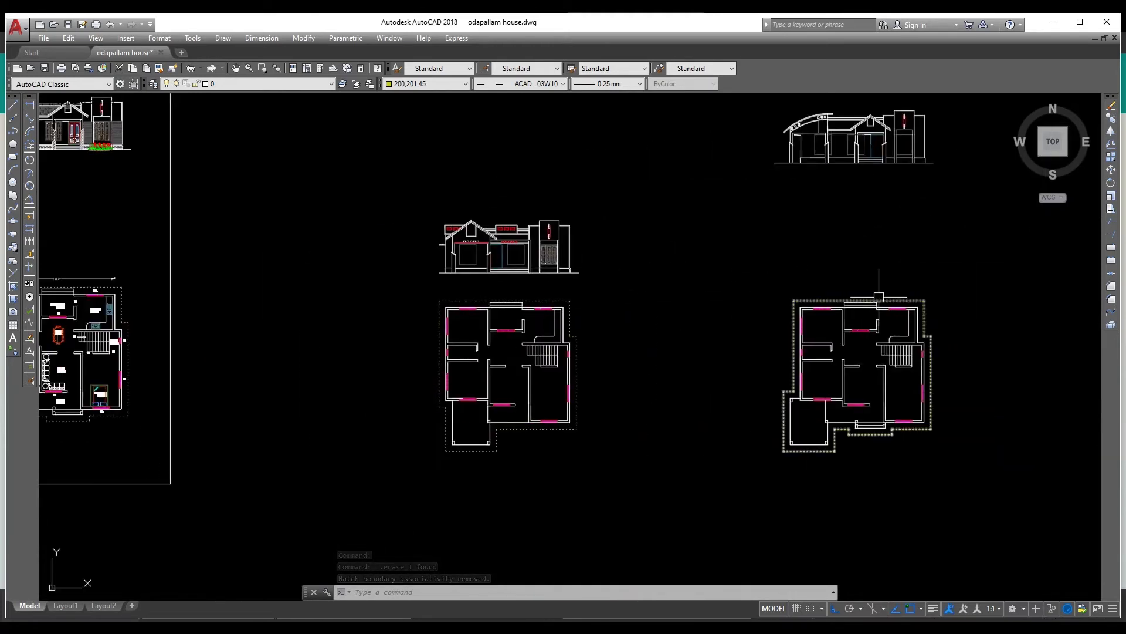
- Create a new layer with LA and make it current
{"action": "middle_click_drag", "start_coordinate": [690, 315], "coordinate": [552, 390]}
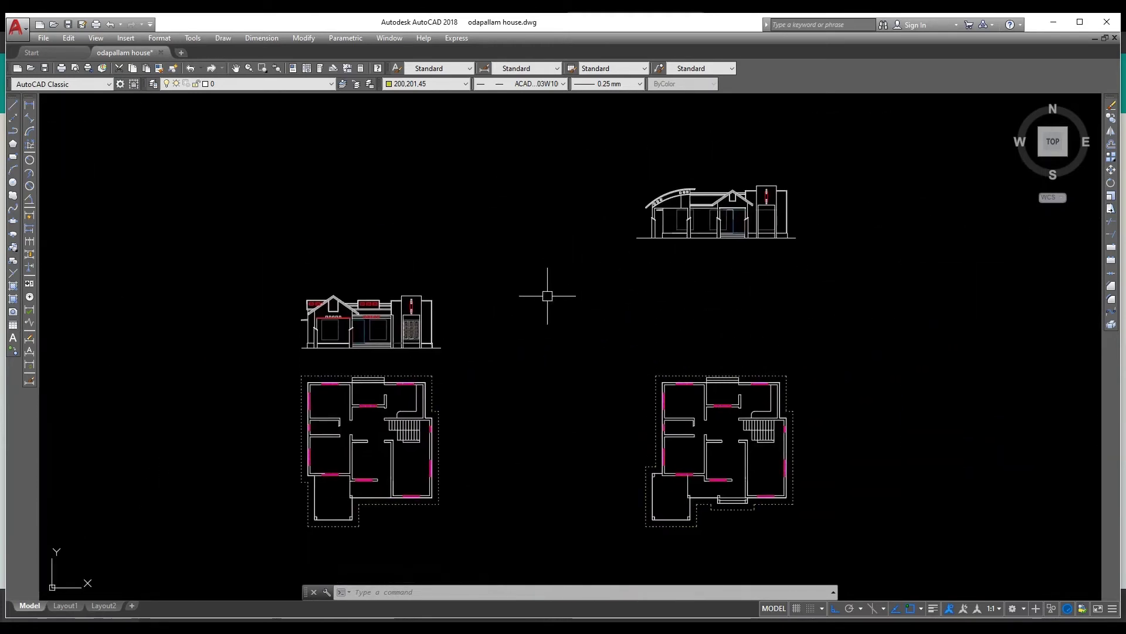
{"action": "type", "text": "LA"}
{"action": "key", "text": "Return"}
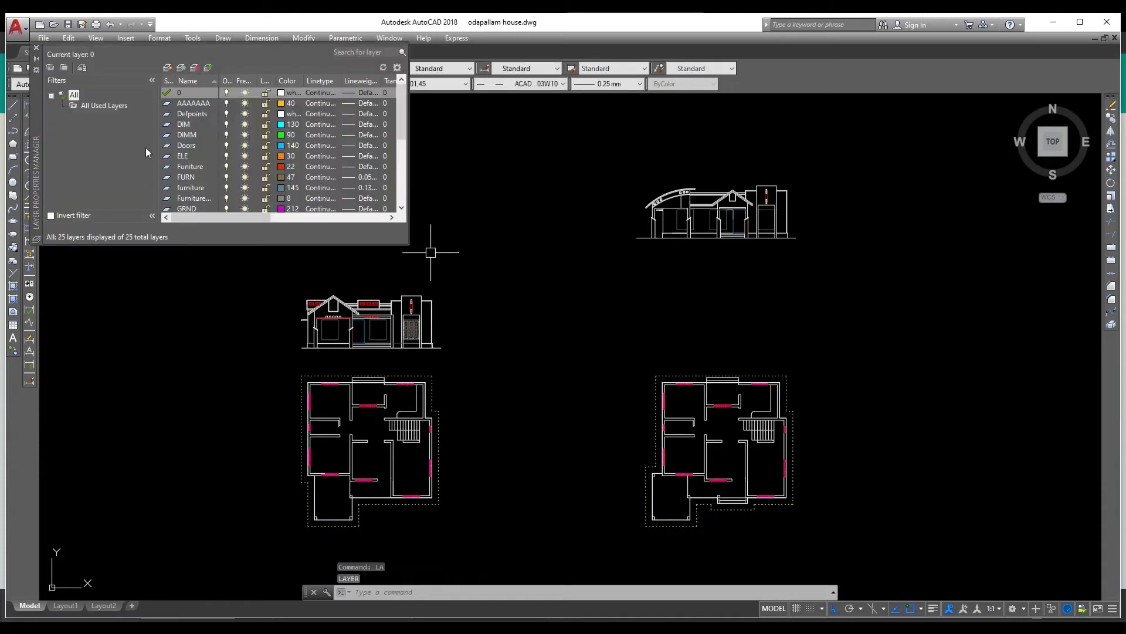
{"action": "left_click", "coordinate": [168, 68]}
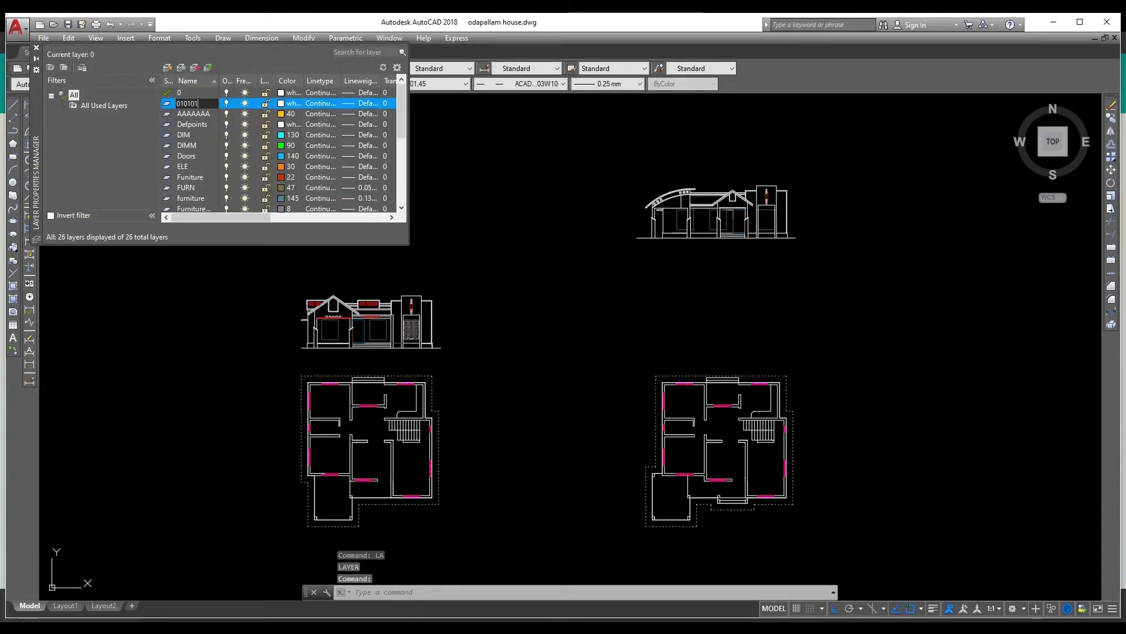
{"action": "double_click", "coordinate": [167, 104]}
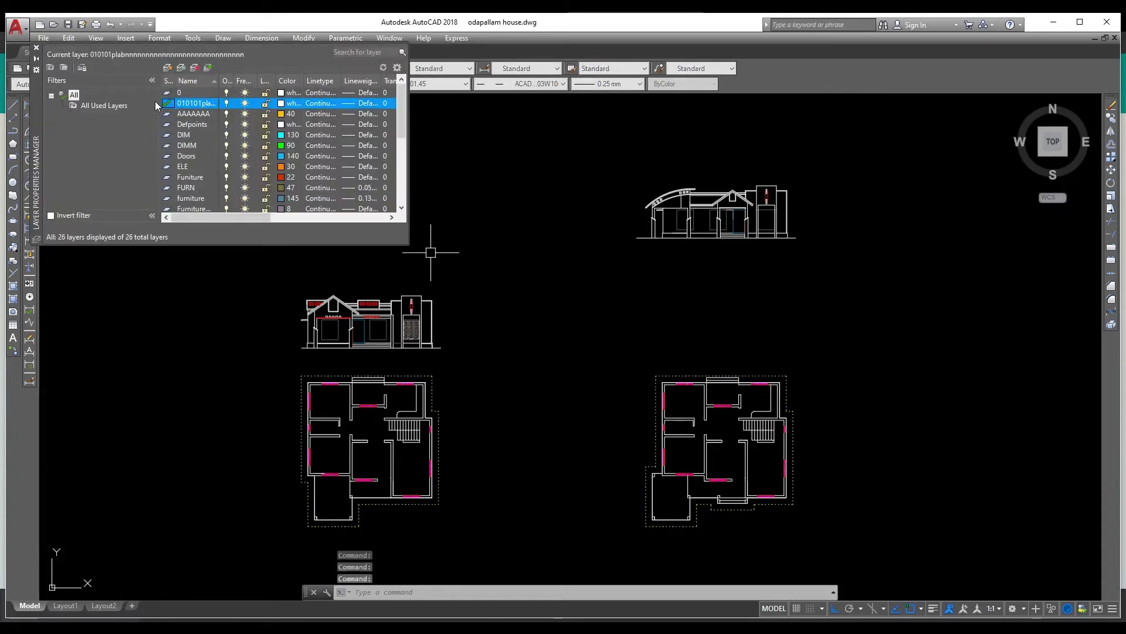
{"action": "left_click", "coordinate": [37, 49]}
- Move the four right-hand plans and elevations onto the new layer
{"action": "scroll", "coordinate": [638, 311], "scroll_direction": "down", "scroll_amount": 4}
{"action": "left_click", "coordinate": [772, 397]}
{"action": "left_click", "coordinate": [480, 215]}
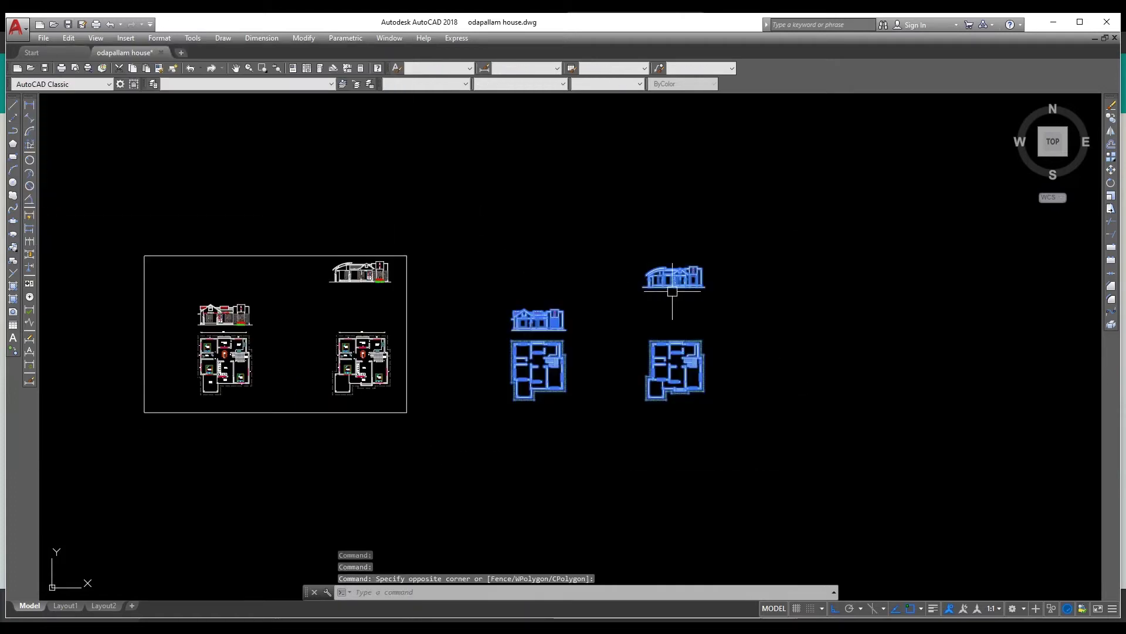
{"action": "left_click", "coordinate": [247, 84]}
{"action": "left_click", "coordinate": [246, 103]}
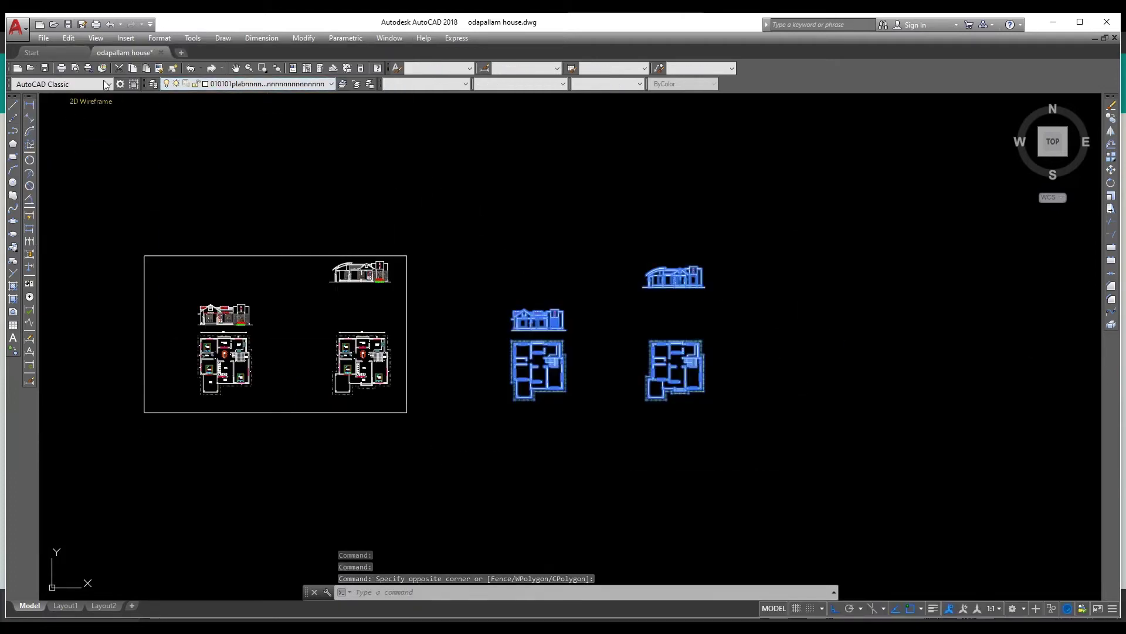
- Clear the selection, save the drawing, and start a Save As copy
{"action": "key", "text": "Escape"}
{"action": "key", "text": "ctrl+s"}
{"action": "scroll", "coordinate": [572, 312], "scroll_direction": "up", "scroll_amount": 4}
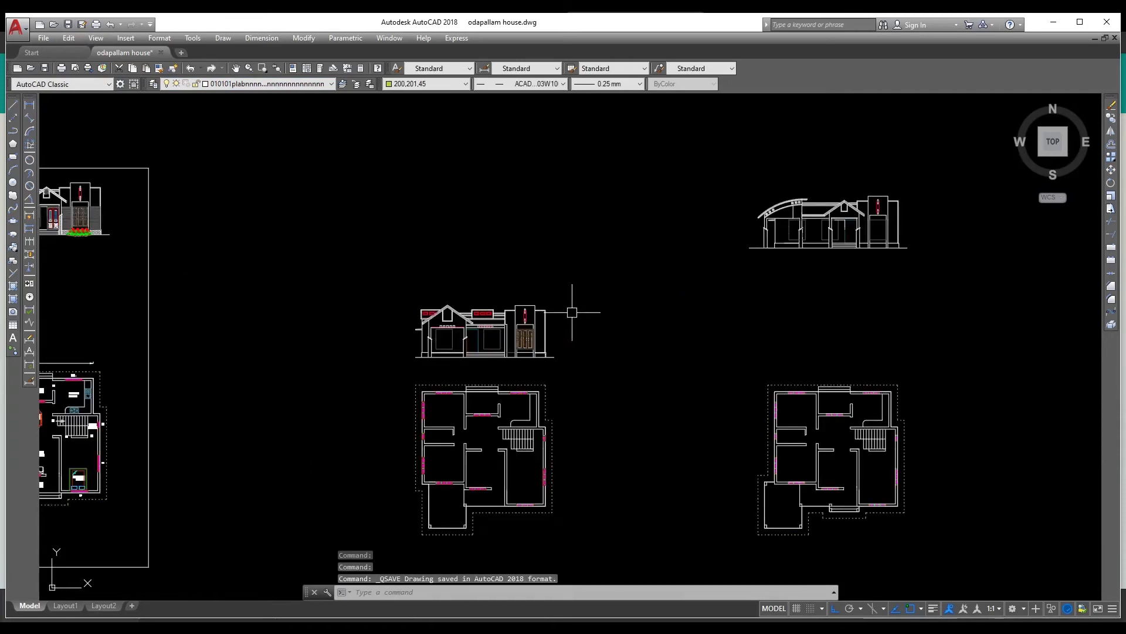
{"action": "left_click", "coordinate": [82, 25]}
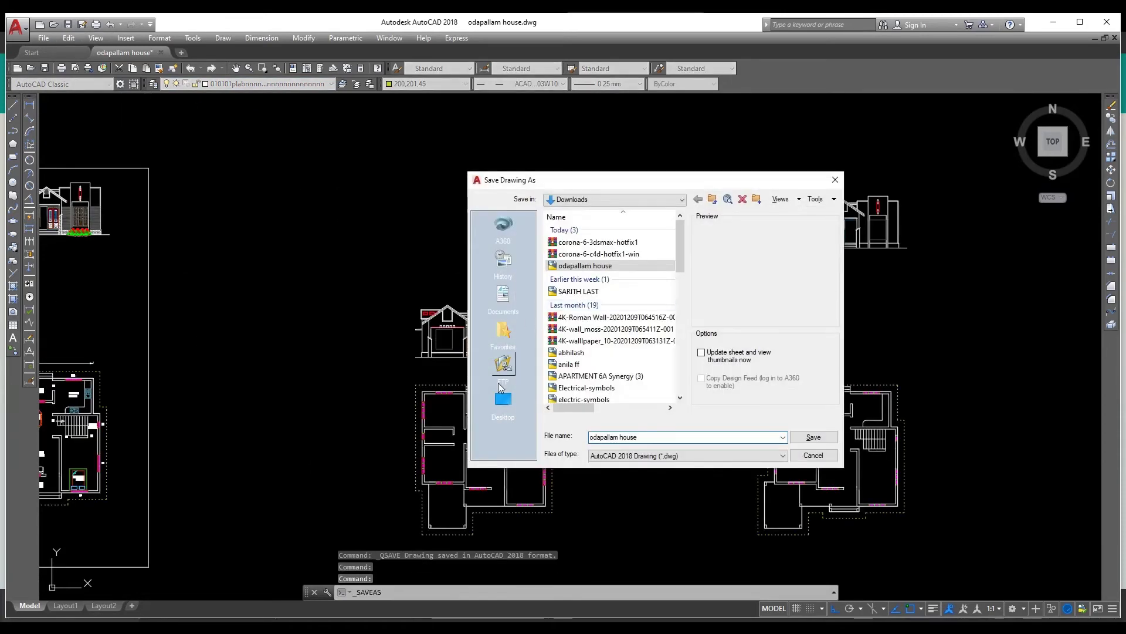
- Browse to the project subfolder on drive F:
{"action": "double_click", "coordinate": [592, 252]}
{"action": "double_click", "coordinate": [599, 343]}
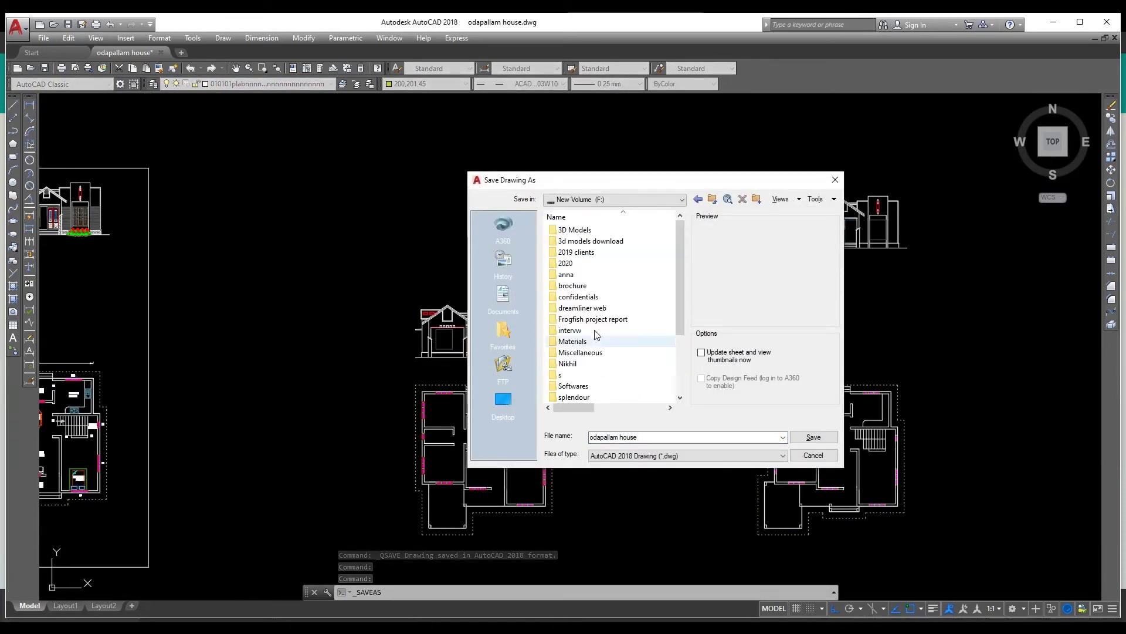
{"action": "double_click", "coordinate": [581, 363]}
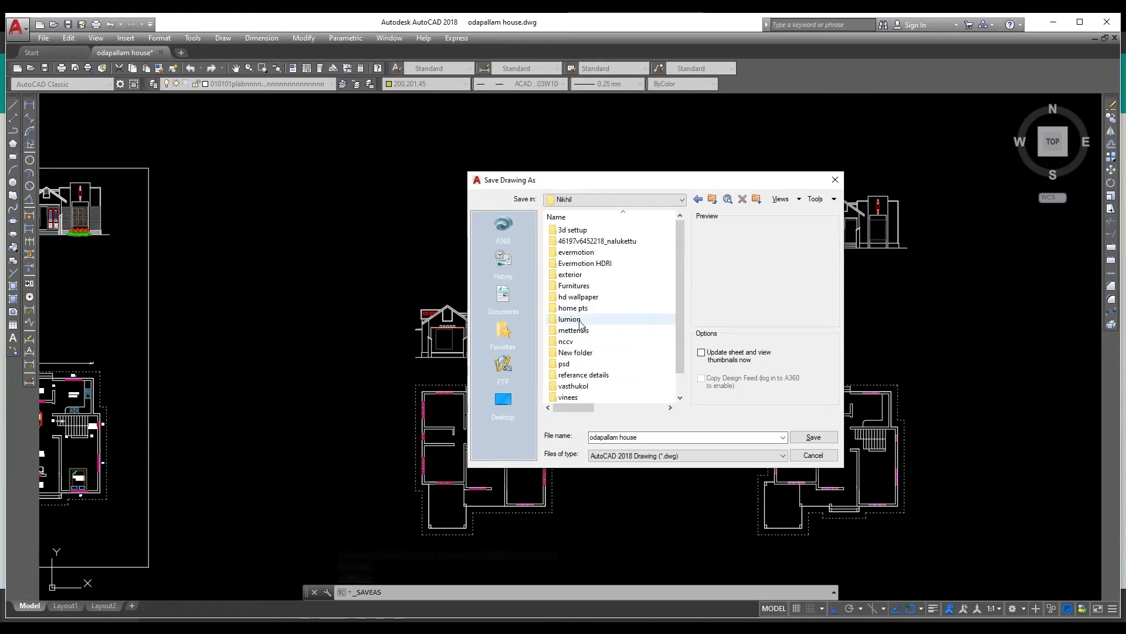
{"action": "double_click", "coordinate": [572, 397]}
{"action": "left_click_drag", "start_coordinate": [659, 180], "coordinate": [684, 174]}
- Create an 'odappallam house' folder and save odapallam house.dwg inside it
{"action": "left_click", "coordinate": [781, 185]}
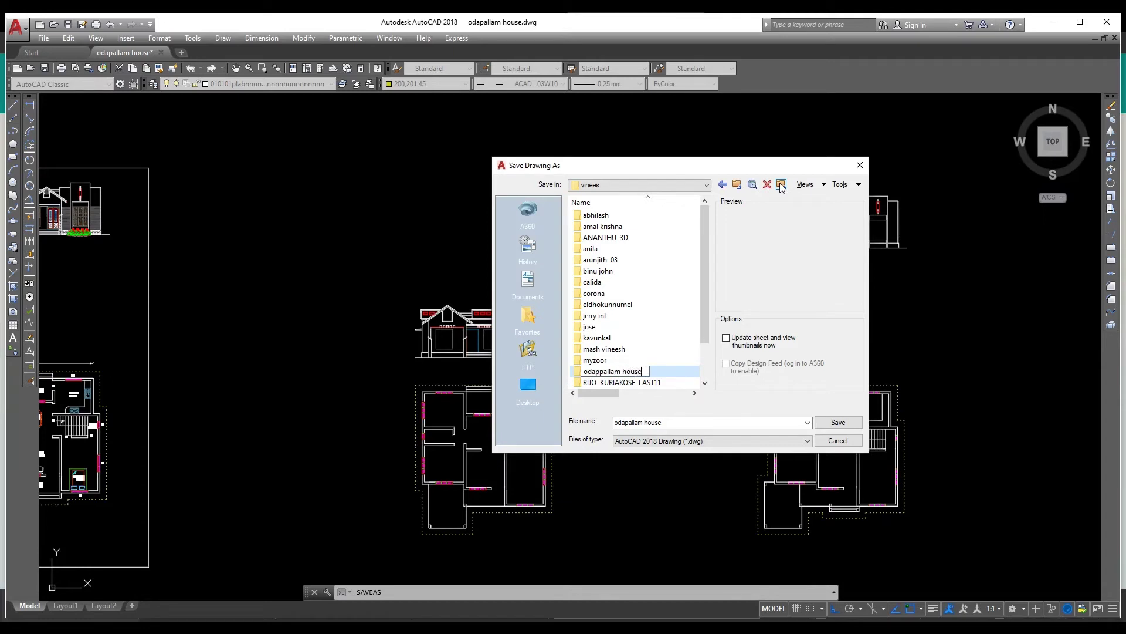
{"action": "key", "text": "Return"}
{"action": "key", "text": "Return"}
{"action": "left_click", "coordinate": [839, 422]}
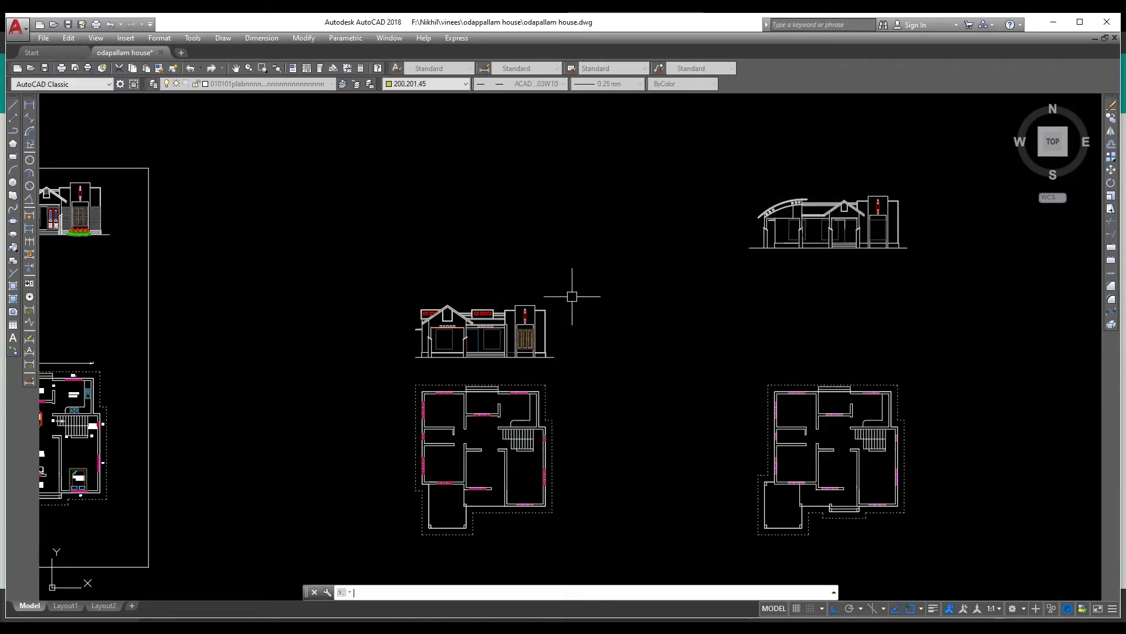
{"action": "scroll", "coordinate": [576, 293], "scroll_direction": "down", "scroll_amount": 2}
- Explode the middle and right floor plans and elevations
{"action": "left_click", "coordinate": [811, 455]}
{"action": "left_click", "coordinate": [596, 233]}
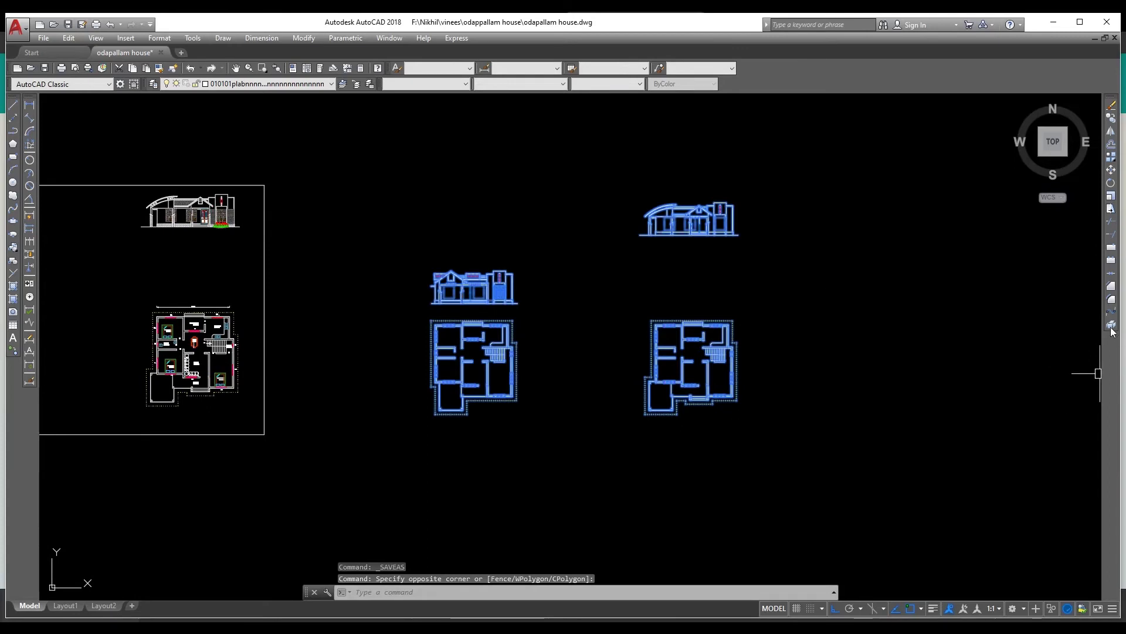
{"action": "left_click", "coordinate": [873, 473]}
{"action": "left_click", "coordinate": [362, 148]}
{"action": "left_click", "coordinate": [1111, 325]}
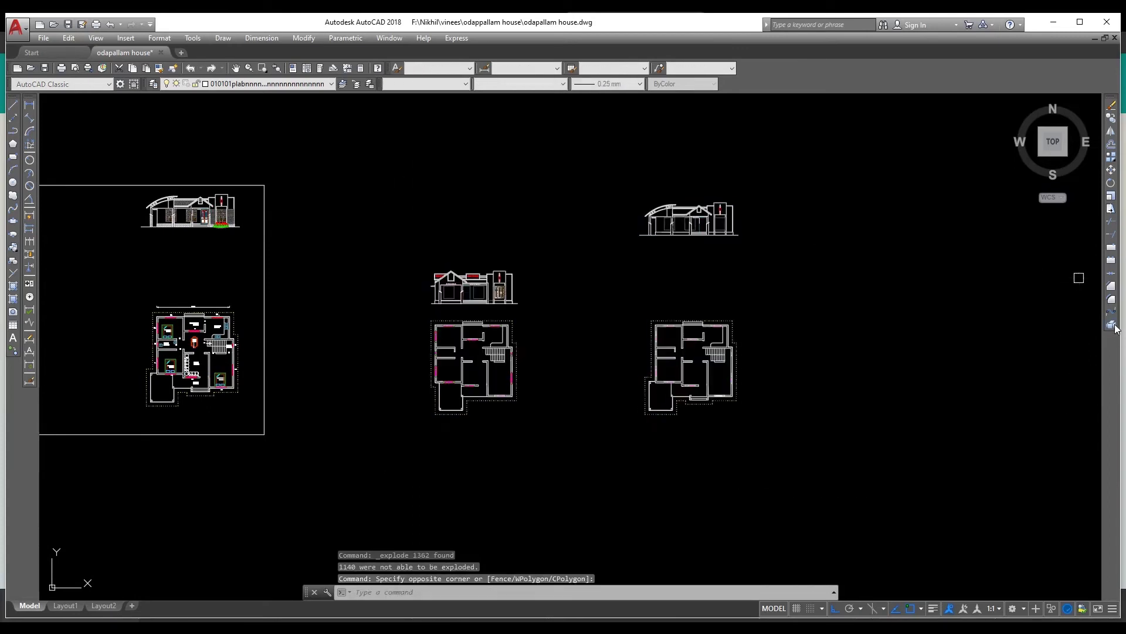
{"action": "key", "text": "Escape"}
- Reselect the exploded drawings, check their layer, and quick-save the drawing
{"action": "left_click", "coordinate": [894, 499]}
{"action": "left_click", "coordinate": [354, 144]}
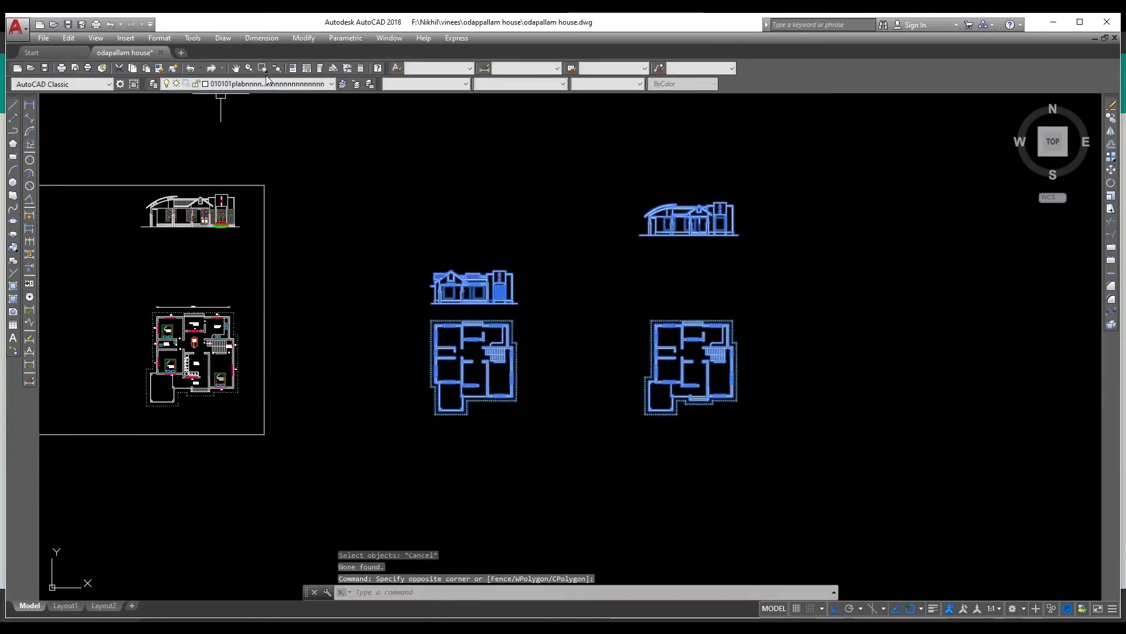
{"action": "left_click", "coordinate": [313, 87]}
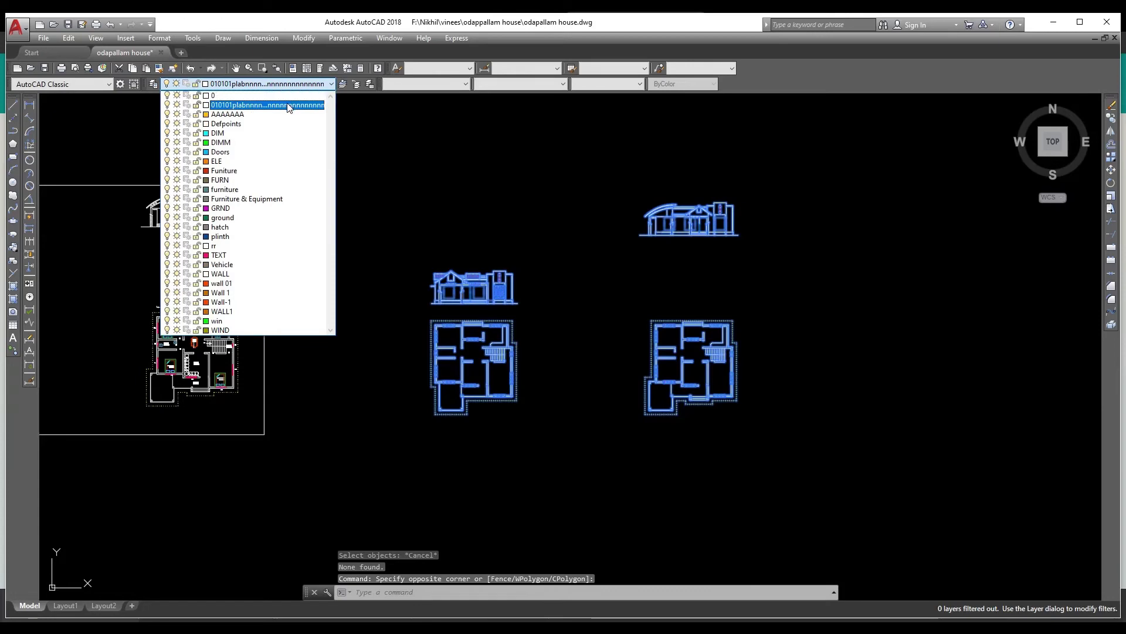
{"action": "left_click", "coordinate": [69, 25]}
{"action": "scroll", "coordinate": [588, 274], "scroll_direction": "up", "scroll_amount": 1}
{"action": "scroll", "coordinate": [649, 314], "scroll_direction": "up", "scroll_amount": 3}
{"action": "scroll", "coordinate": [691, 300], "scroll_direction": "up", "scroll_amount": 5}
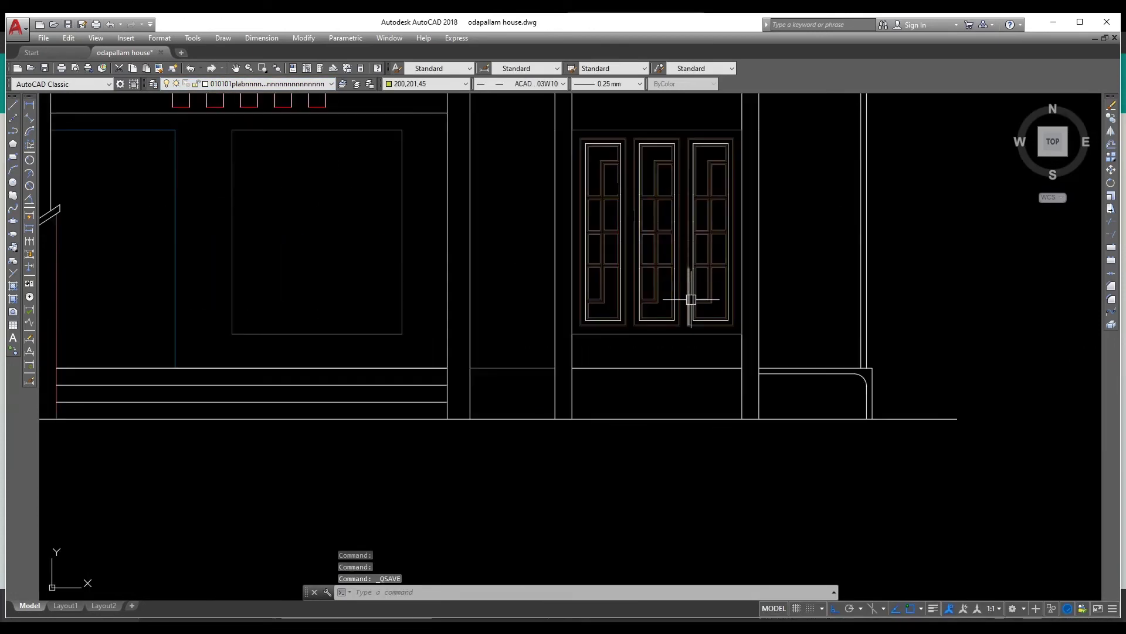
{"action": "scroll", "coordinate": [691, 299], "scroll_direction": "down", "scroll_amount": 8}
- Pan and zoom to show all the plans and elevations
{"action": "key", "text": "Escape"}
{"action": "middle_click_drag", "start_coordinate": [768, 388], "coordinate": [741, 300]}
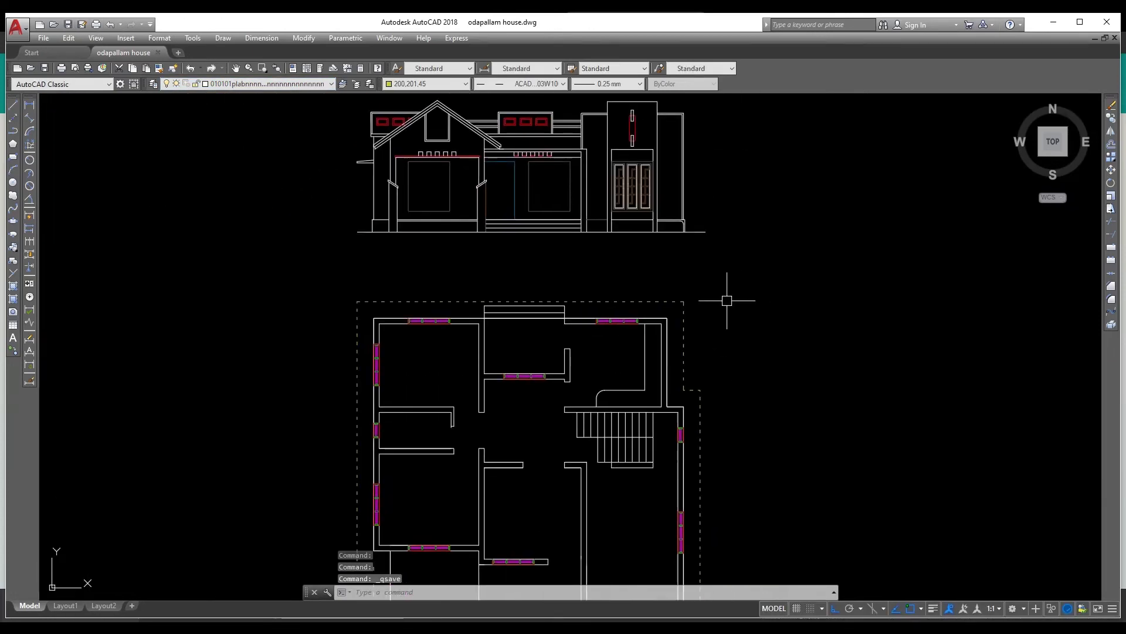
{"action": "scroll", "coordinate": [727, 301], "scroll_direction": "down", "scroll_amount": 2}
{"action": "scroll", "coordinate": [699, 383], "scroll_direction": "down", "scroll_amount": 2}
{"action": "left_click", "coordinate": [1022, 627]}
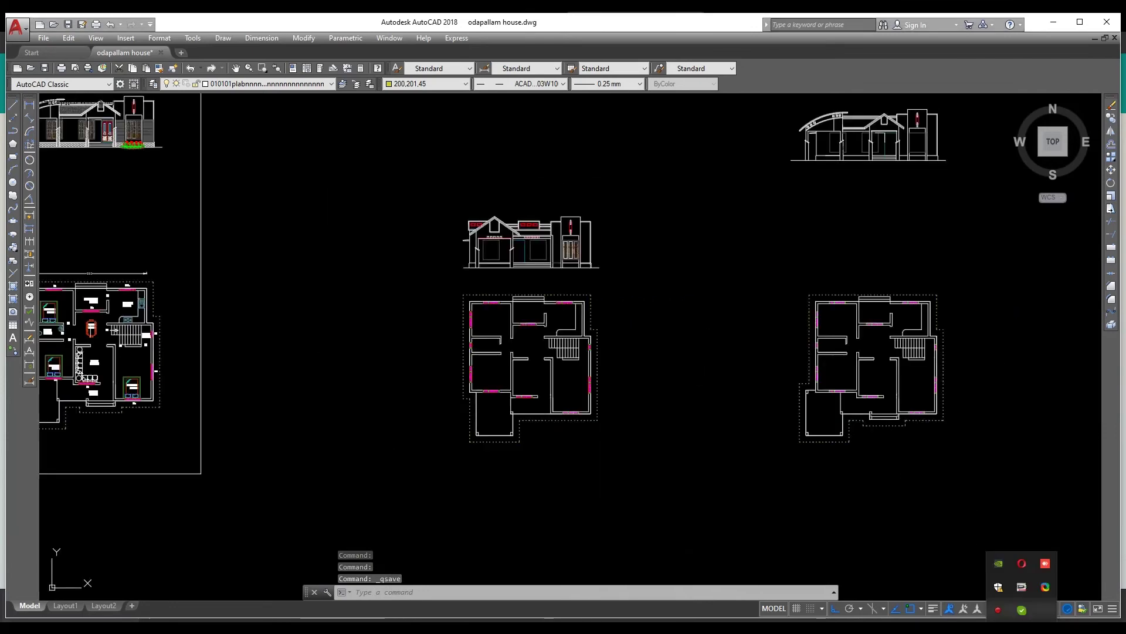
{"action": "middle_click_drag", "start_coordinate": [751, 271], "coordinate": [672, 321]}
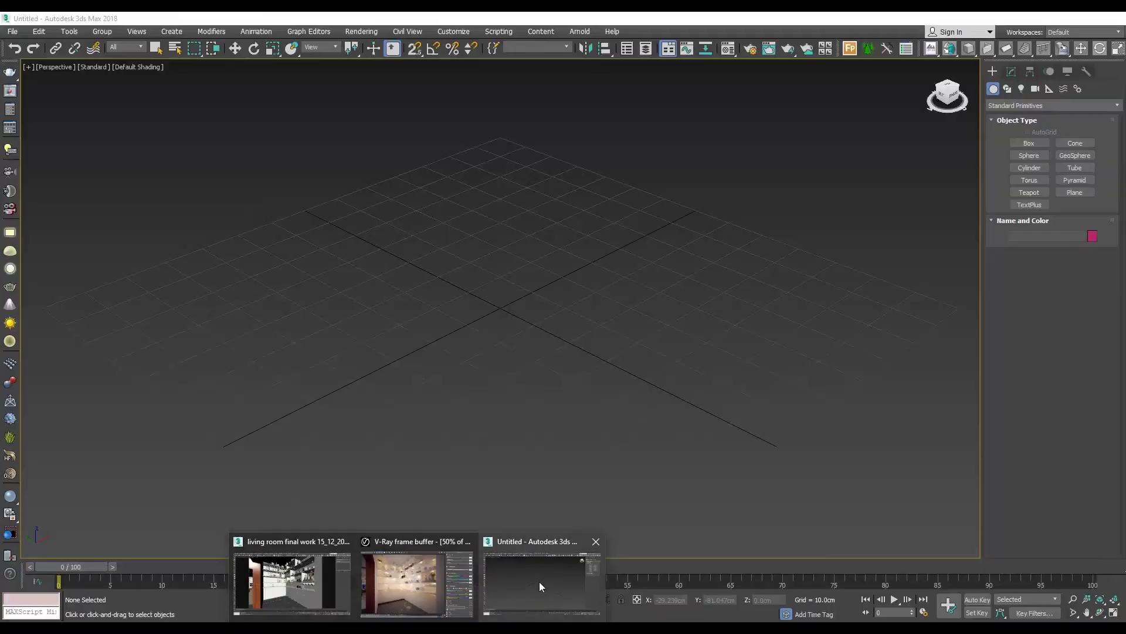
- In 3ds Max, import odapallam house.dwg from the project drawings folder
{"action": "left_click", "coordinate": [540, 582]}
{"action": "left_click", "coordinate": [13, 31]}
{"action": "left_click", "coordinate": [158, 197]}
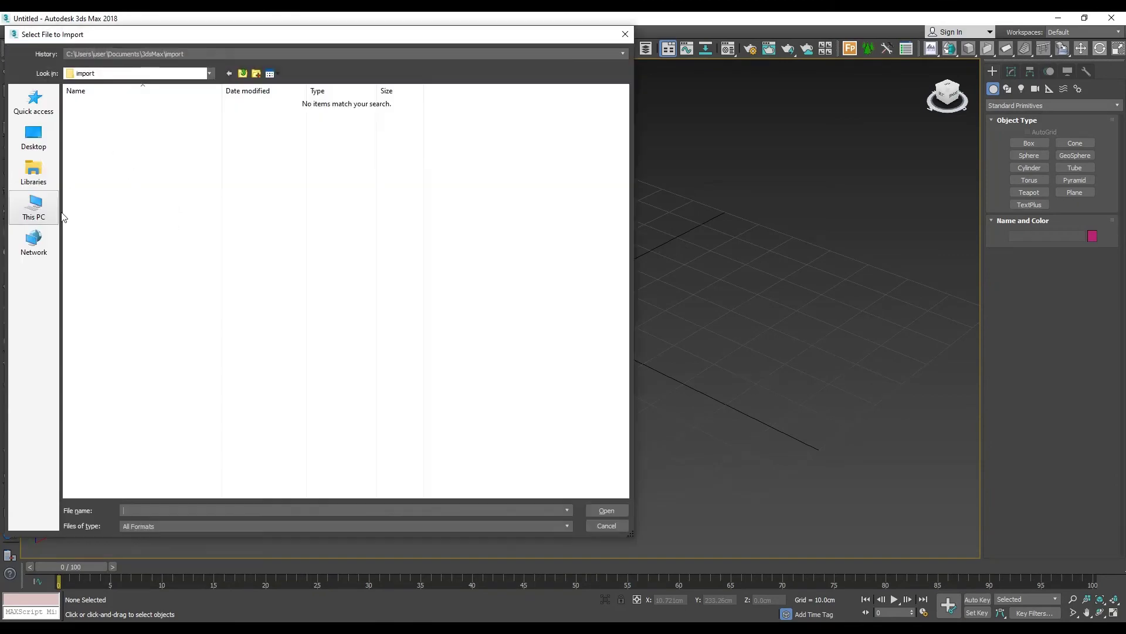
{"action": "double_click", "coordinate": [115, 237]}
{"action": "double_click", "coordinate": [110, 273]}
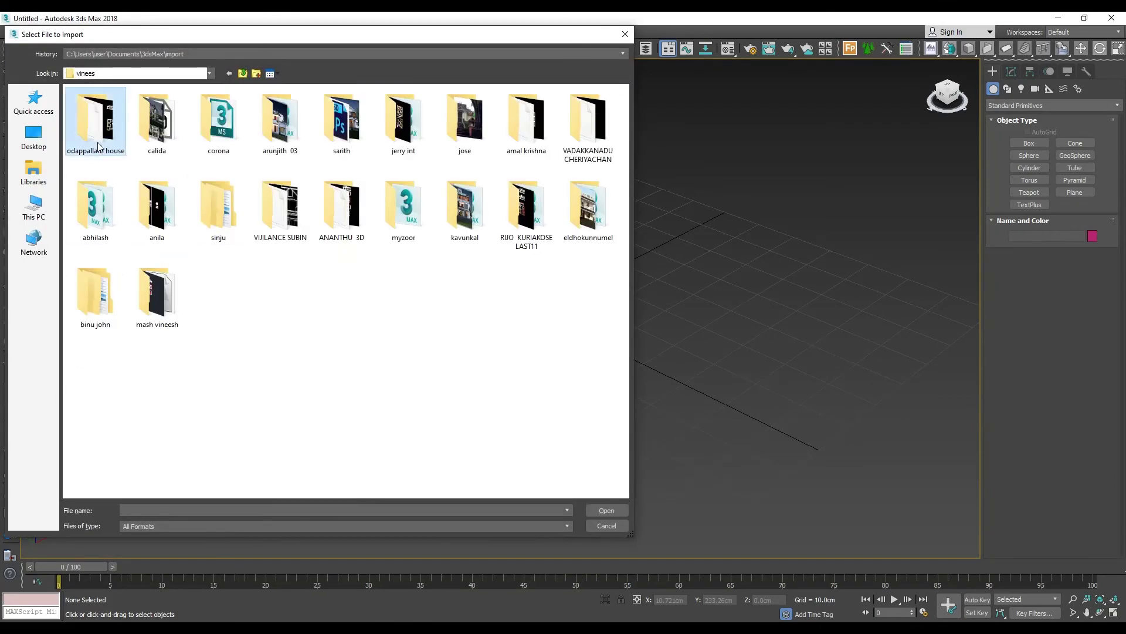
{"action": "double_click", "coordinate": [94, 121]}
- Accept the units and the DWG/DXF import options, then view the drawings from the top
{"action": "left_click", "coordinate": [564, 387]}
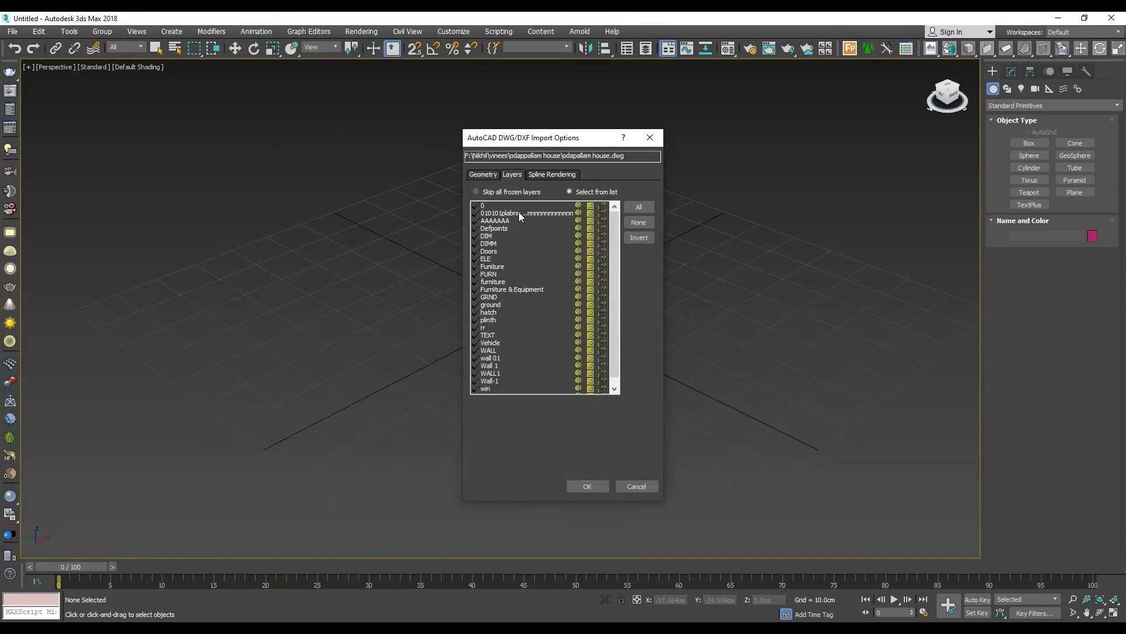
{"action": "left_click", "coordinate": [483, 175]}
{"action": "left_click", "coordinate": [587, 486]}
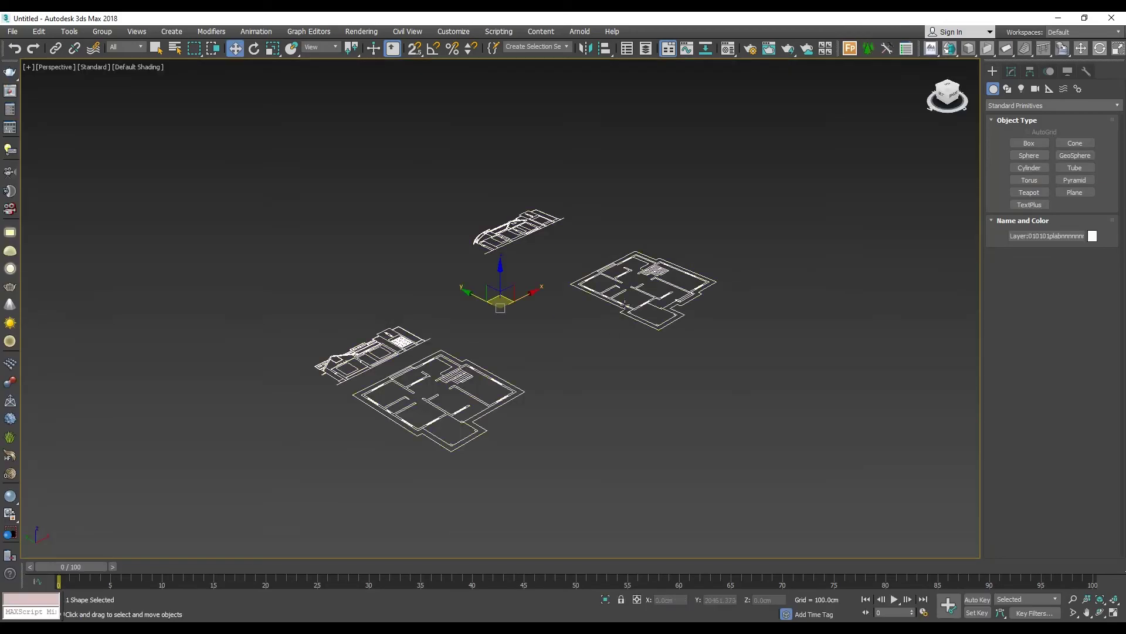
{"action": "key", "text": "t"}
{"action": "double_click", "coordinate": [671, 599]}
- Detach the elevations and plans into separate shapes such as Shape001 and Shape003
{"action": "key", "text": "Return"}
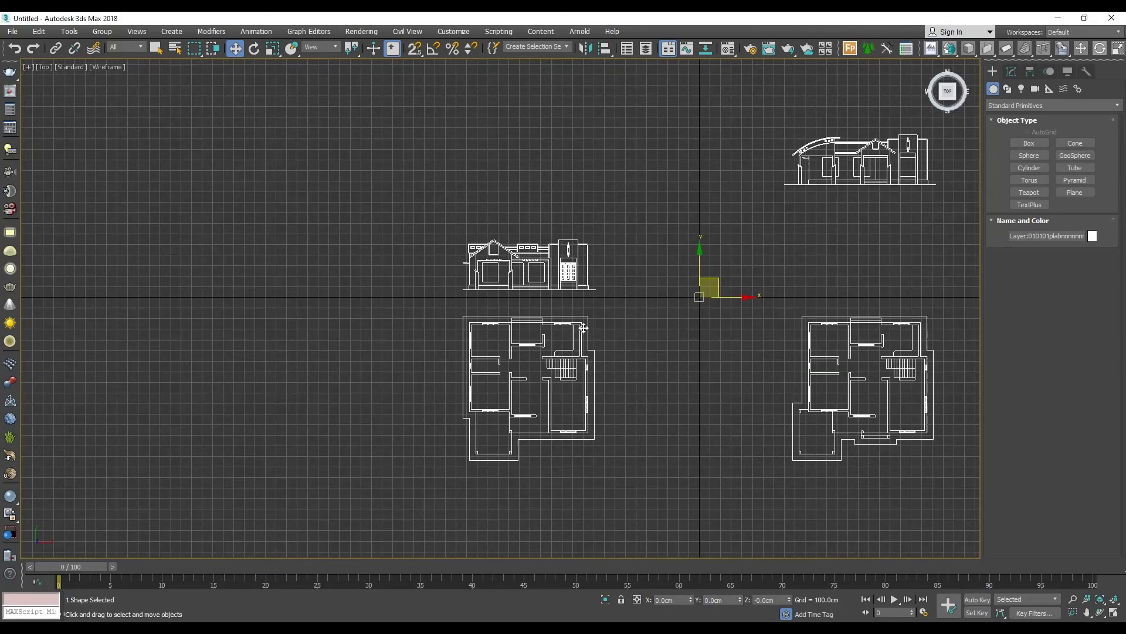
{"action": "left_click", "coordinate": [1012, 71]}
{"action": "left_click", "coordinate": [1018, 141]}
{"action": "scroll", "coordinate": [616, 302], "scroll_direction": "up", "scroll_amount": 5}
{"action": "key", "text": "ctrl+a"}
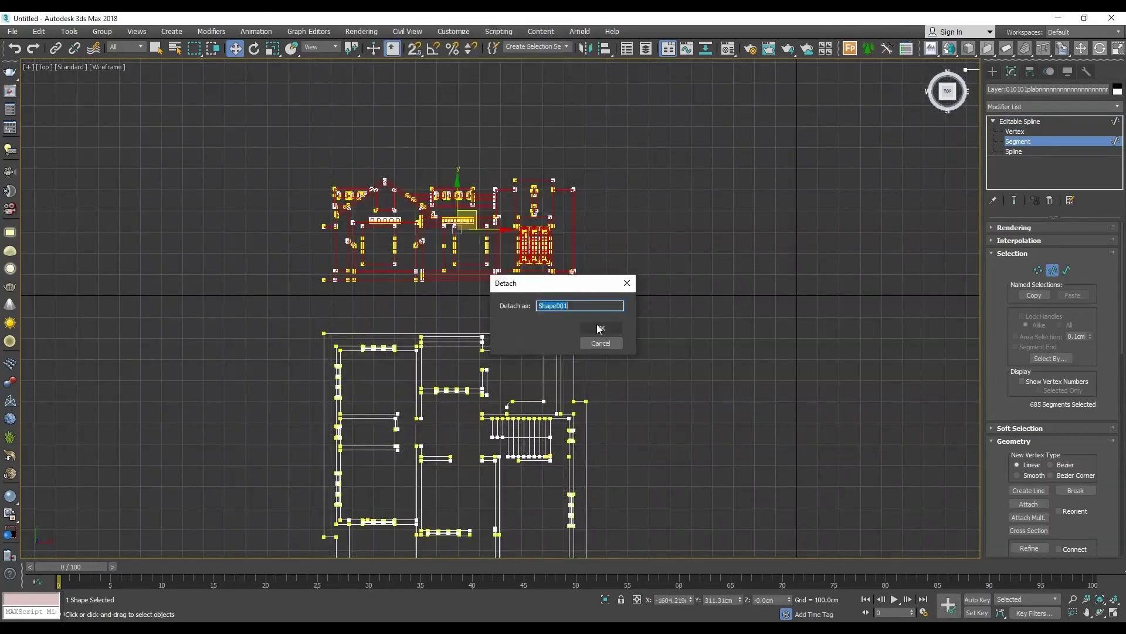
{"action": "left_click", "coordinate": [598, 329]}
{"action": "left_click", "coordinate": [599, 329]}
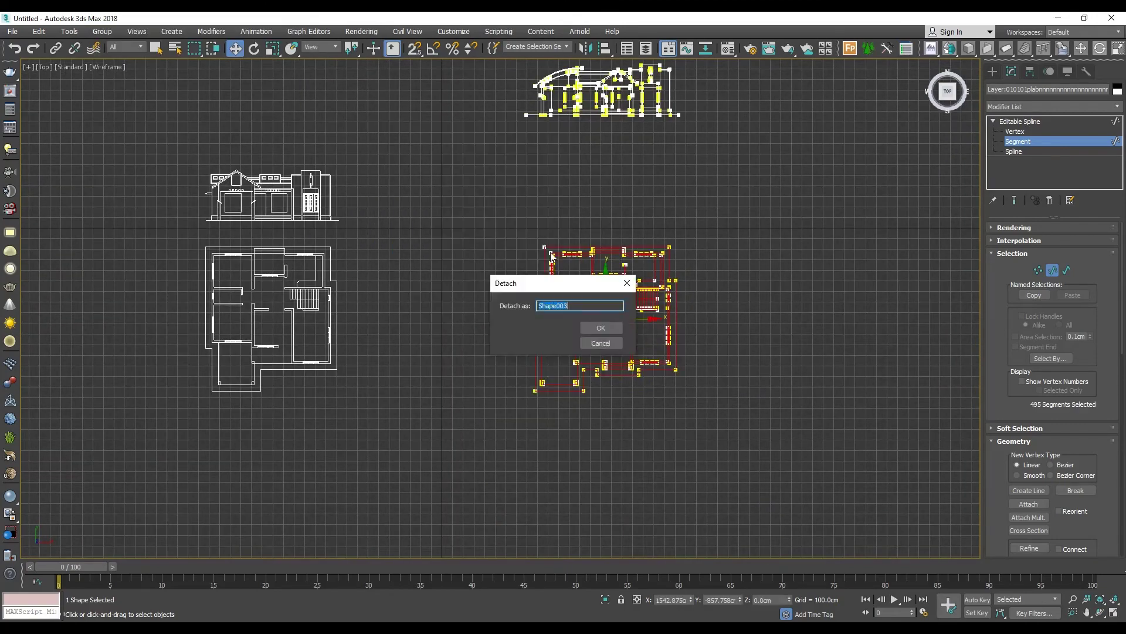
{"action": "left_click", "coordinate": [598, 327]}
{"action": "left_click_drag", "start_coordinate": [760, 327], "coordinate": [442, 141]}
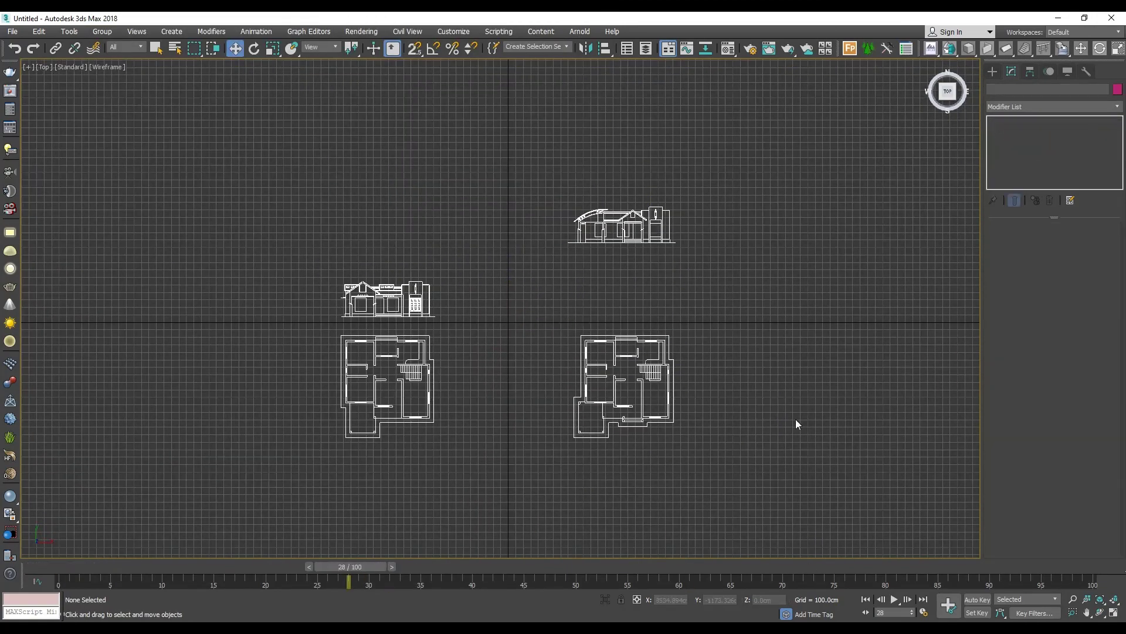
{"action": "left_click", "coordinate": [1030, 72]}
{"action": "left_click", "coordinate": [1011, 71]}
- Save the scene as scence 1.max in the odappallam house folder
{"action": "left_click", "coordinate": [12, 32]}
{"action": "left_click", "coordinate": [36, 124]}
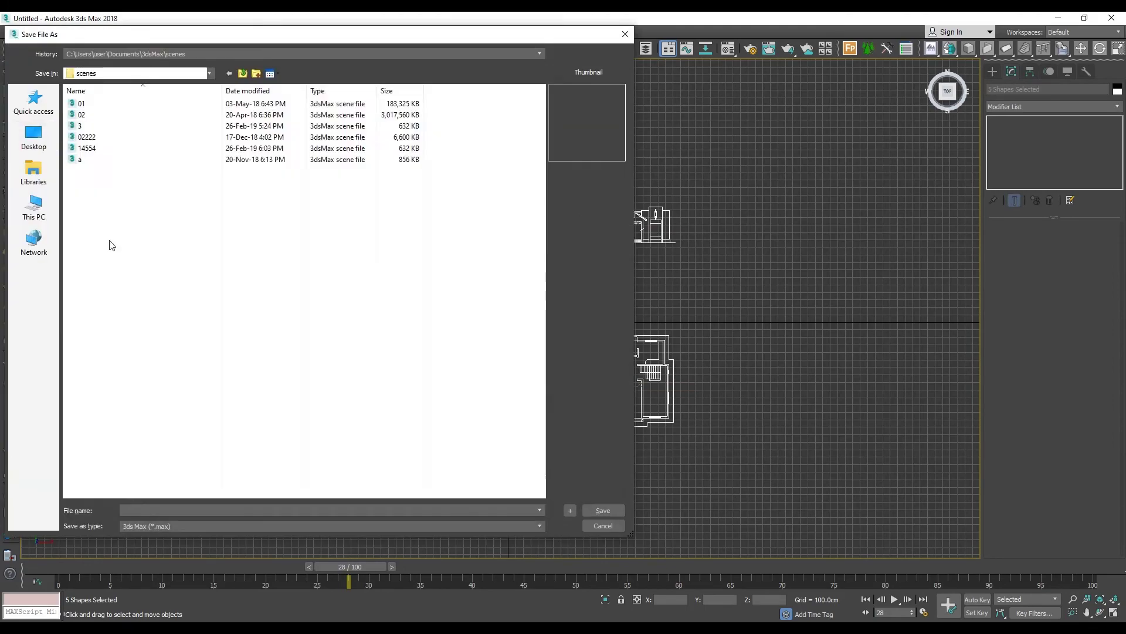
{"action": "double_click", "coordinate": [108, 271]}
{"action": "double_click", "coordinate": [133, 226]}
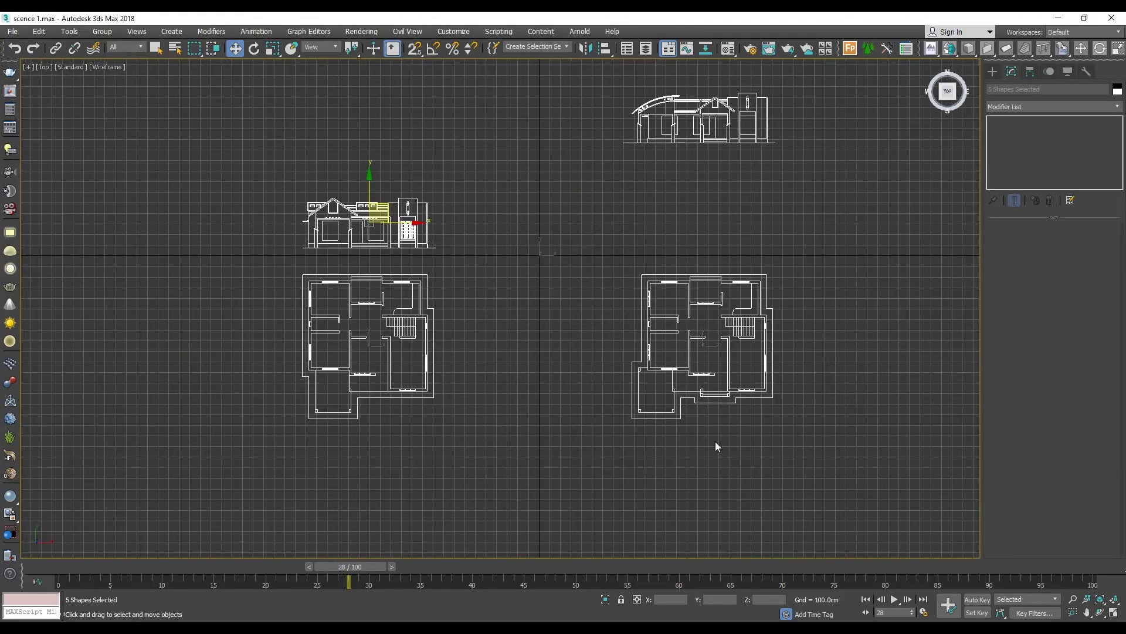
- Move two shapes aside and rotate the front elevation 90° upright with angle snap
{"action": "mouse_move", "coordinate": [474, 305]}
{"action": "left_mouse_down"}
{"action": "mouse_move", "coordinate": [595, 207]}
{"action": "mouse_move", "coordinate": [595, 452]}
{"action": "left_mouse_up"}
{"action": "scroll", "coordinate": [595, 207], "scroll_direction": "up", "scroll_amount": 2}
{"action": "left_click", "coordinate": [595, 206]}
{"action": "key", "text": "z"}
{"action": "key", "text": "e"}
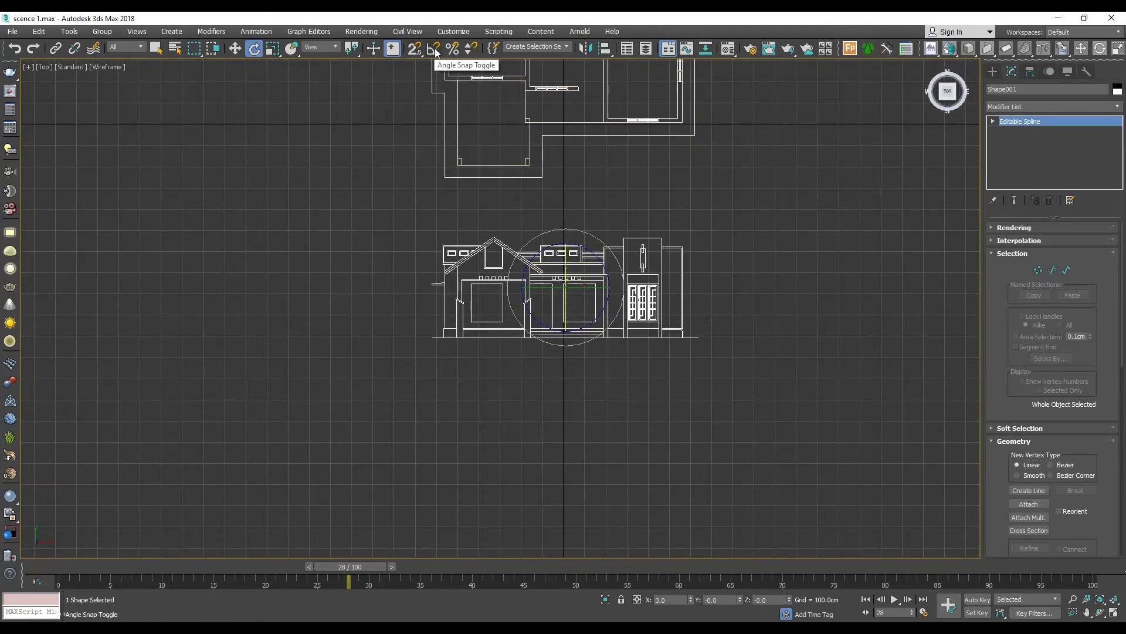
{"action": "left_click_drag", "start_coordinate": [568, 266], "coordinate": [568, 244]}
- Check the upright elevation against the plan from the Front view
{"action": "key", "text": "w"}
{"action": "key", "text": "f"}
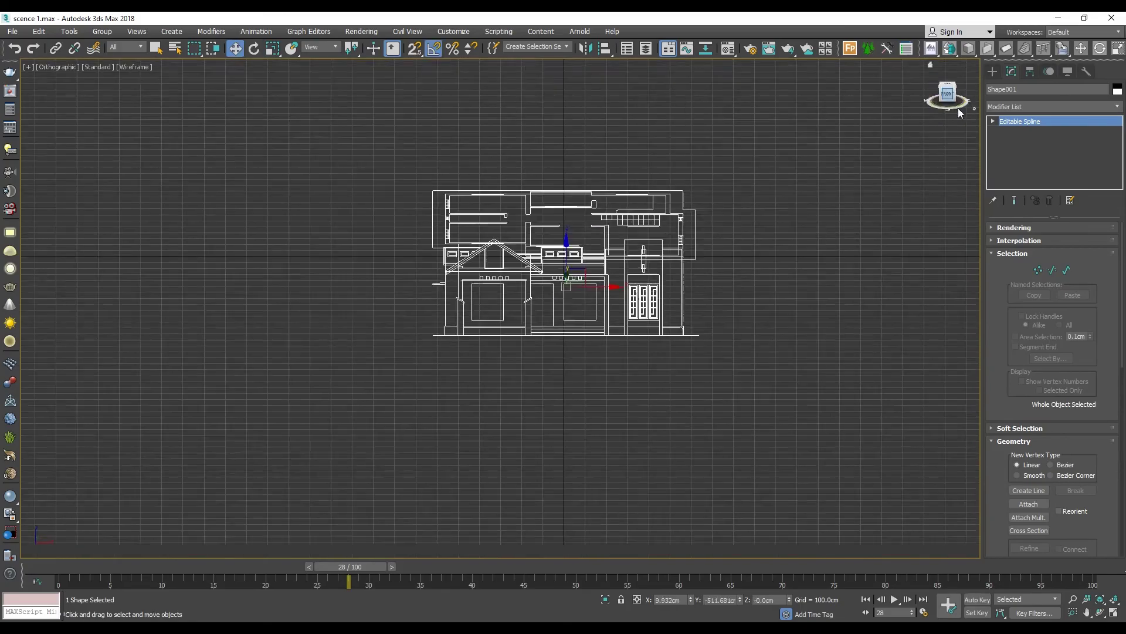
{"action": "scroll", "coordinate": [727, 372], "scroll_direction": "up", "scroll_amount": 2}
{"action": "mouse_move", "coordinate": [727, 372]}
{"action": "middle_mouse_down"}
{"action": "mouse_move", "coordinate": [702, 301]}
{"action": "mouse_move", "coordinate": [671, 382]}
{"action": "middle_mouse_up"}
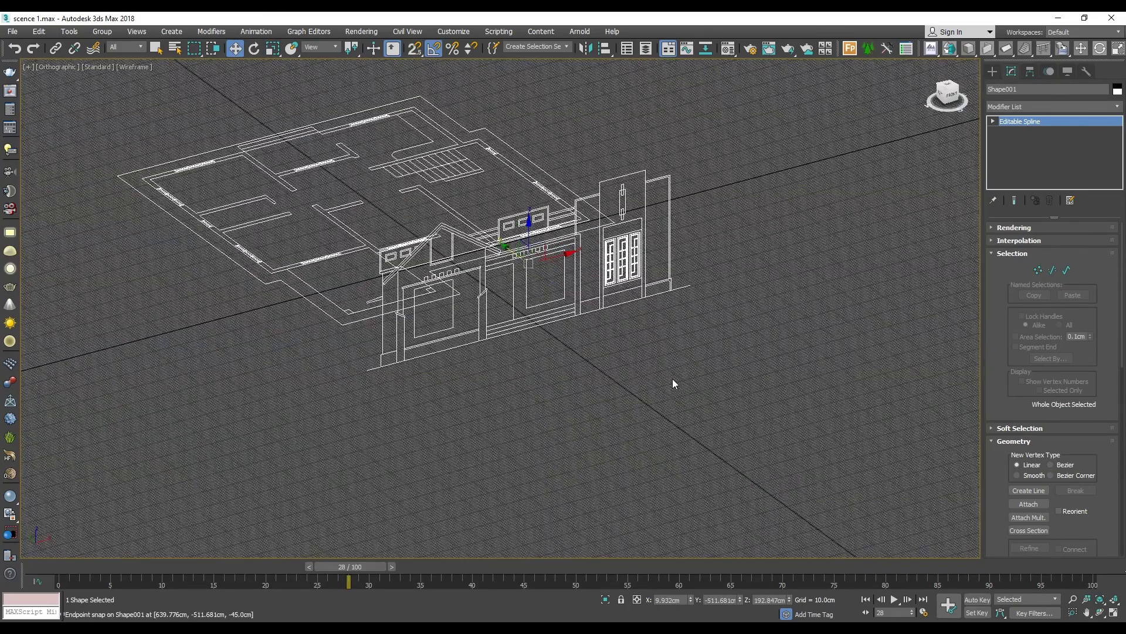